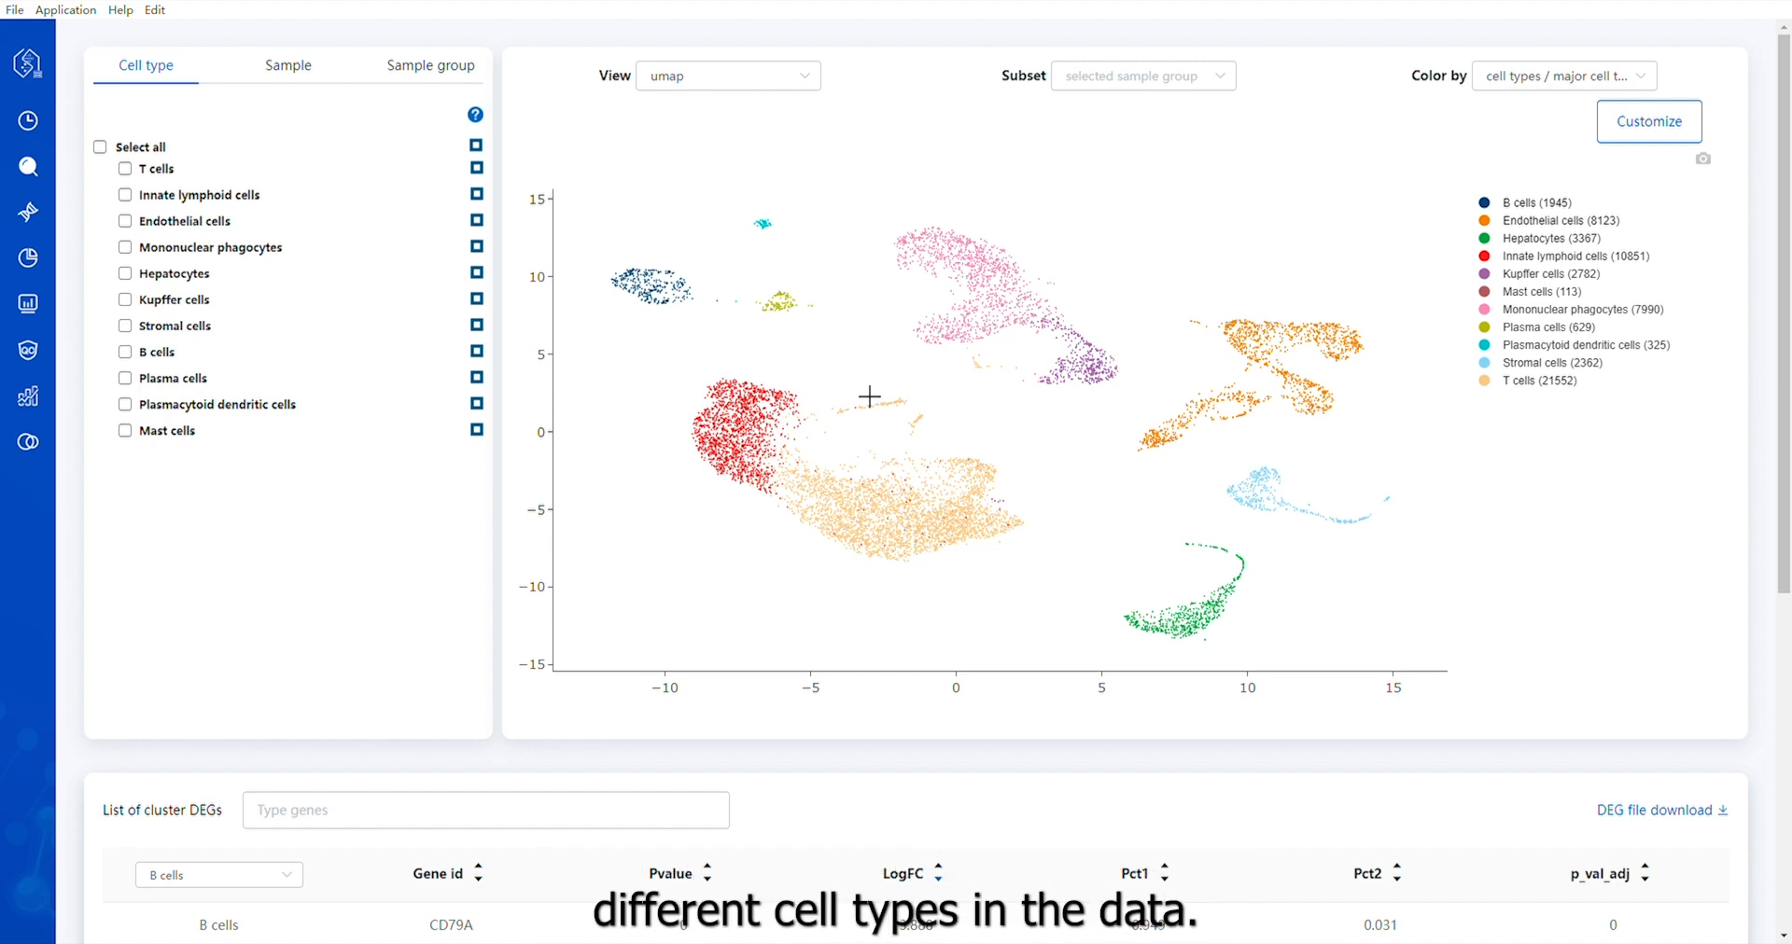
Show the cell plot as umap3D and inspect the clusters from different angles and zoom levels
click(804, 90)
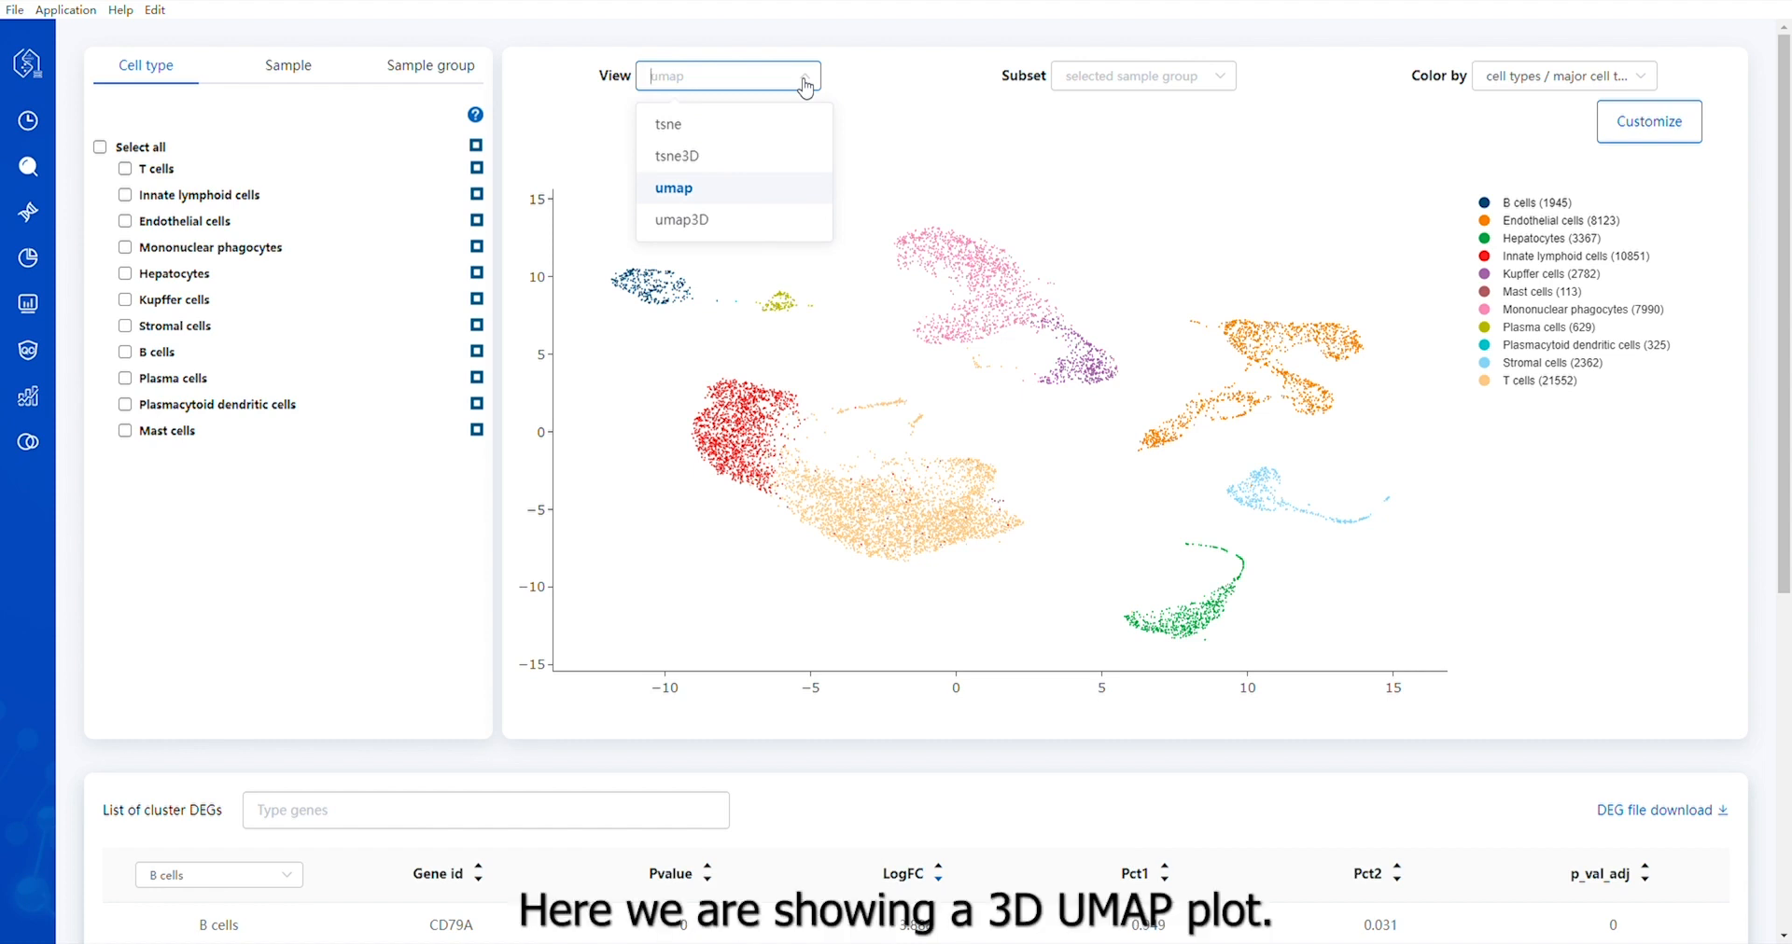
click(714, 222)
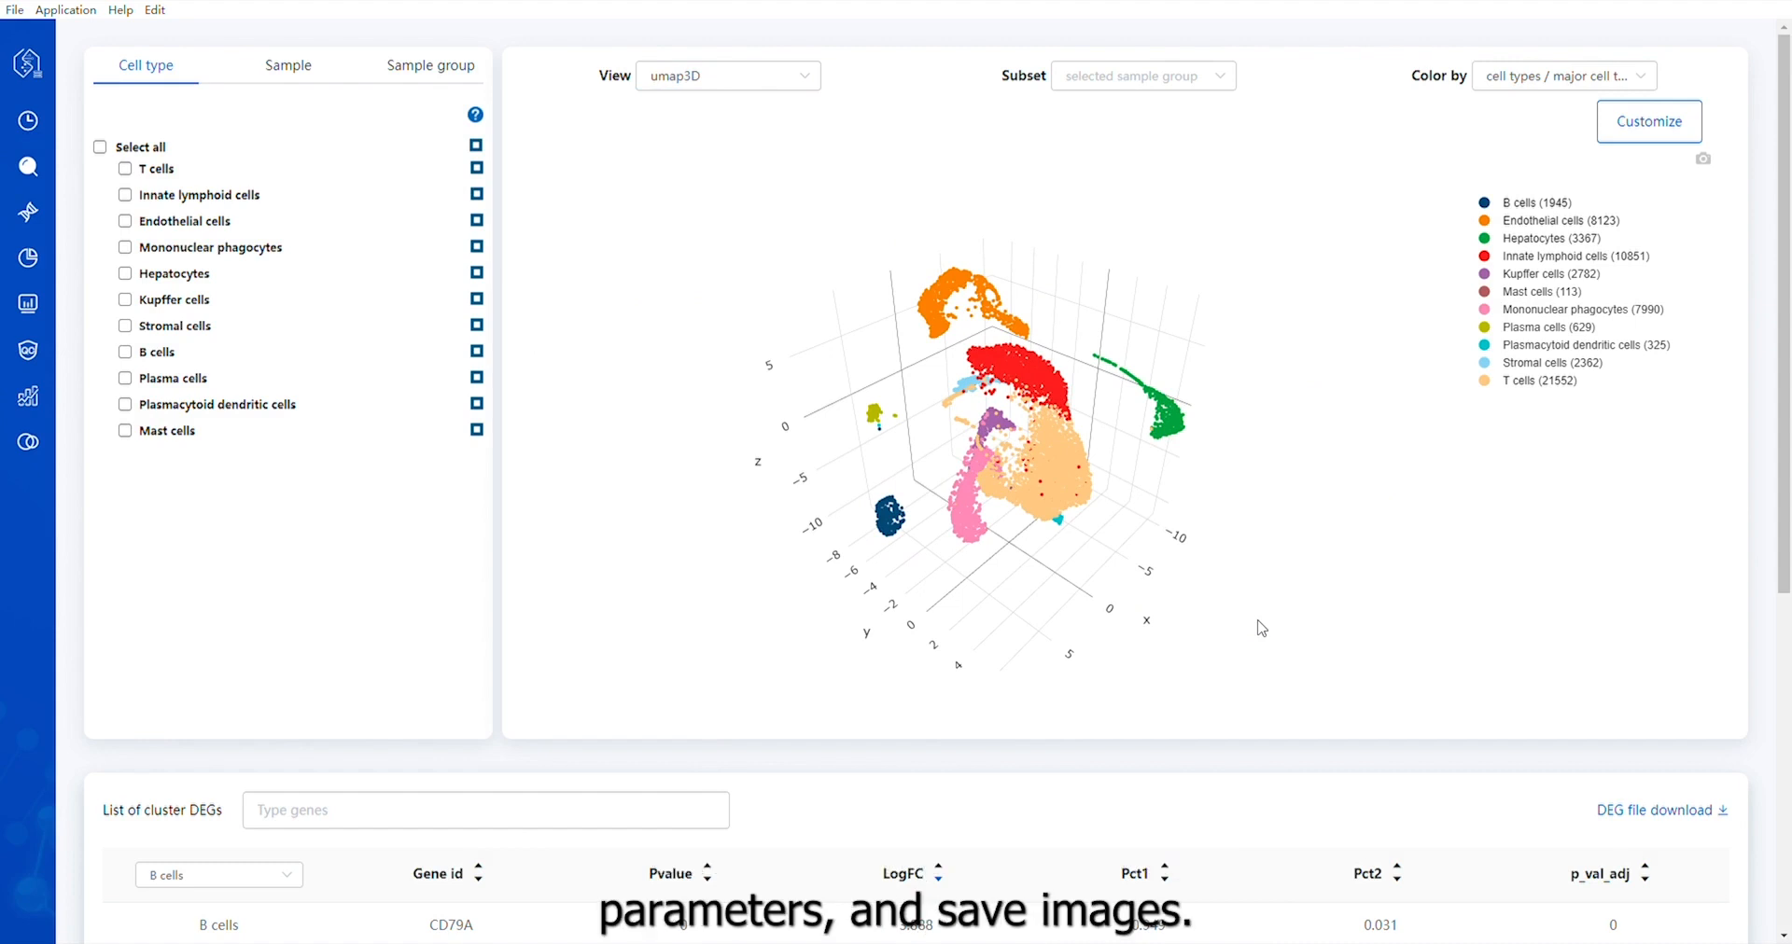
mouse_move(1071, 472)
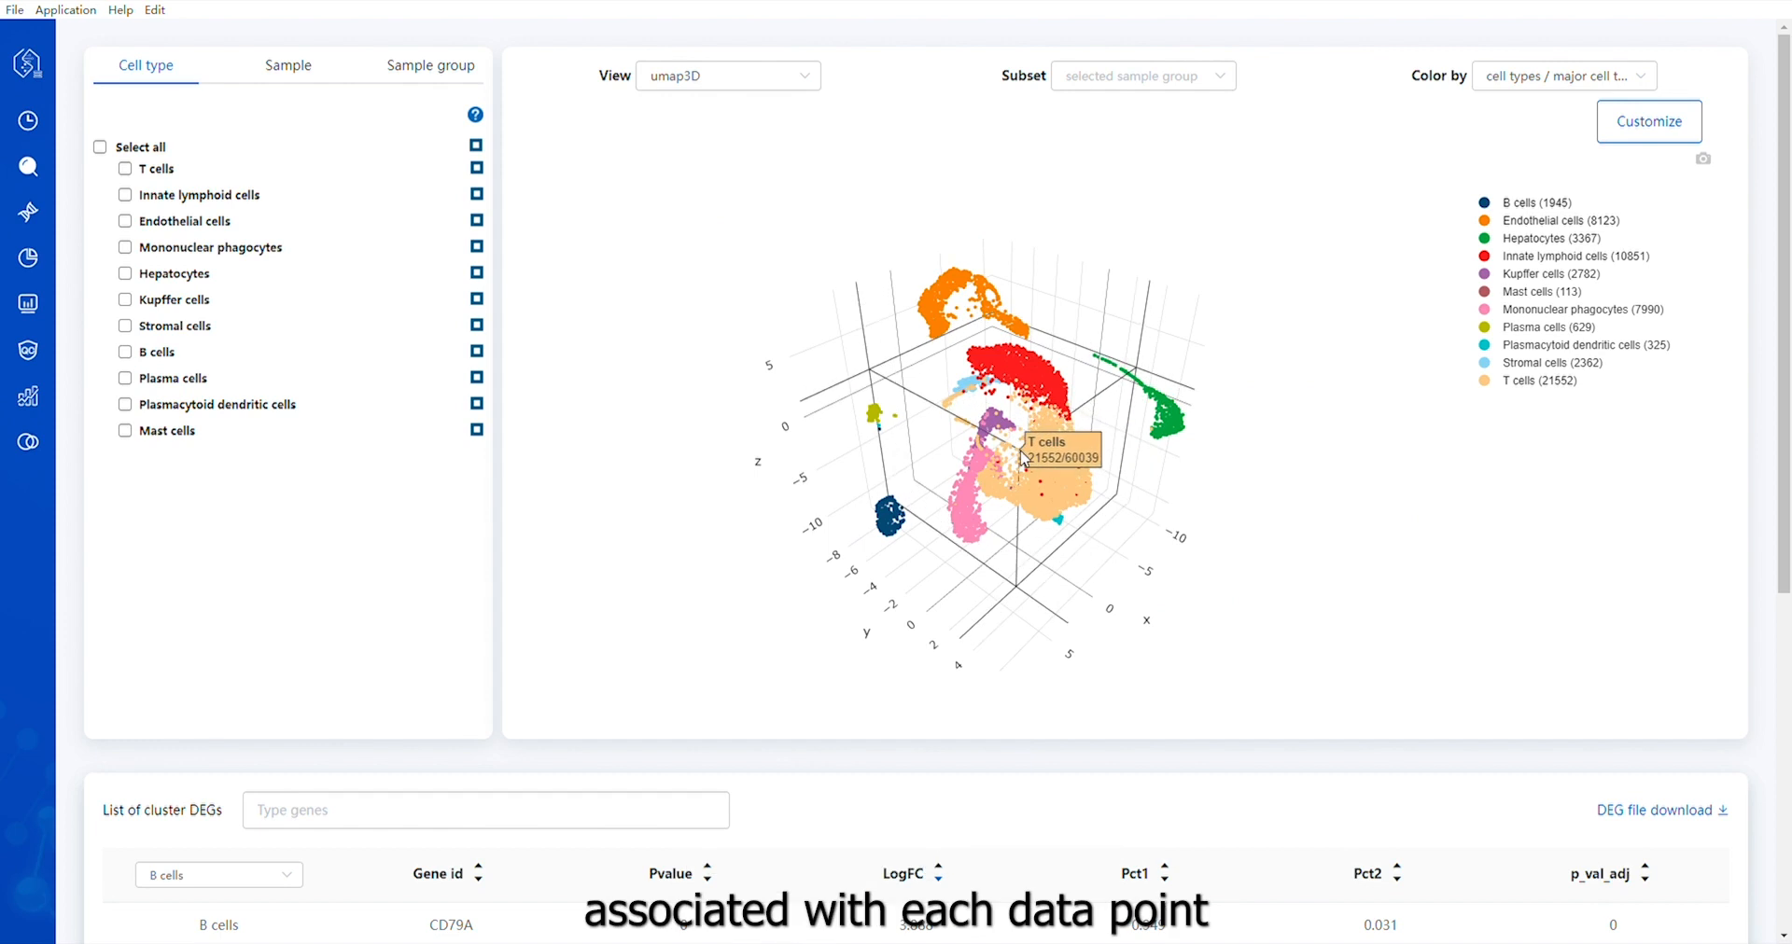
drag(1023, 457, 1057, 468)
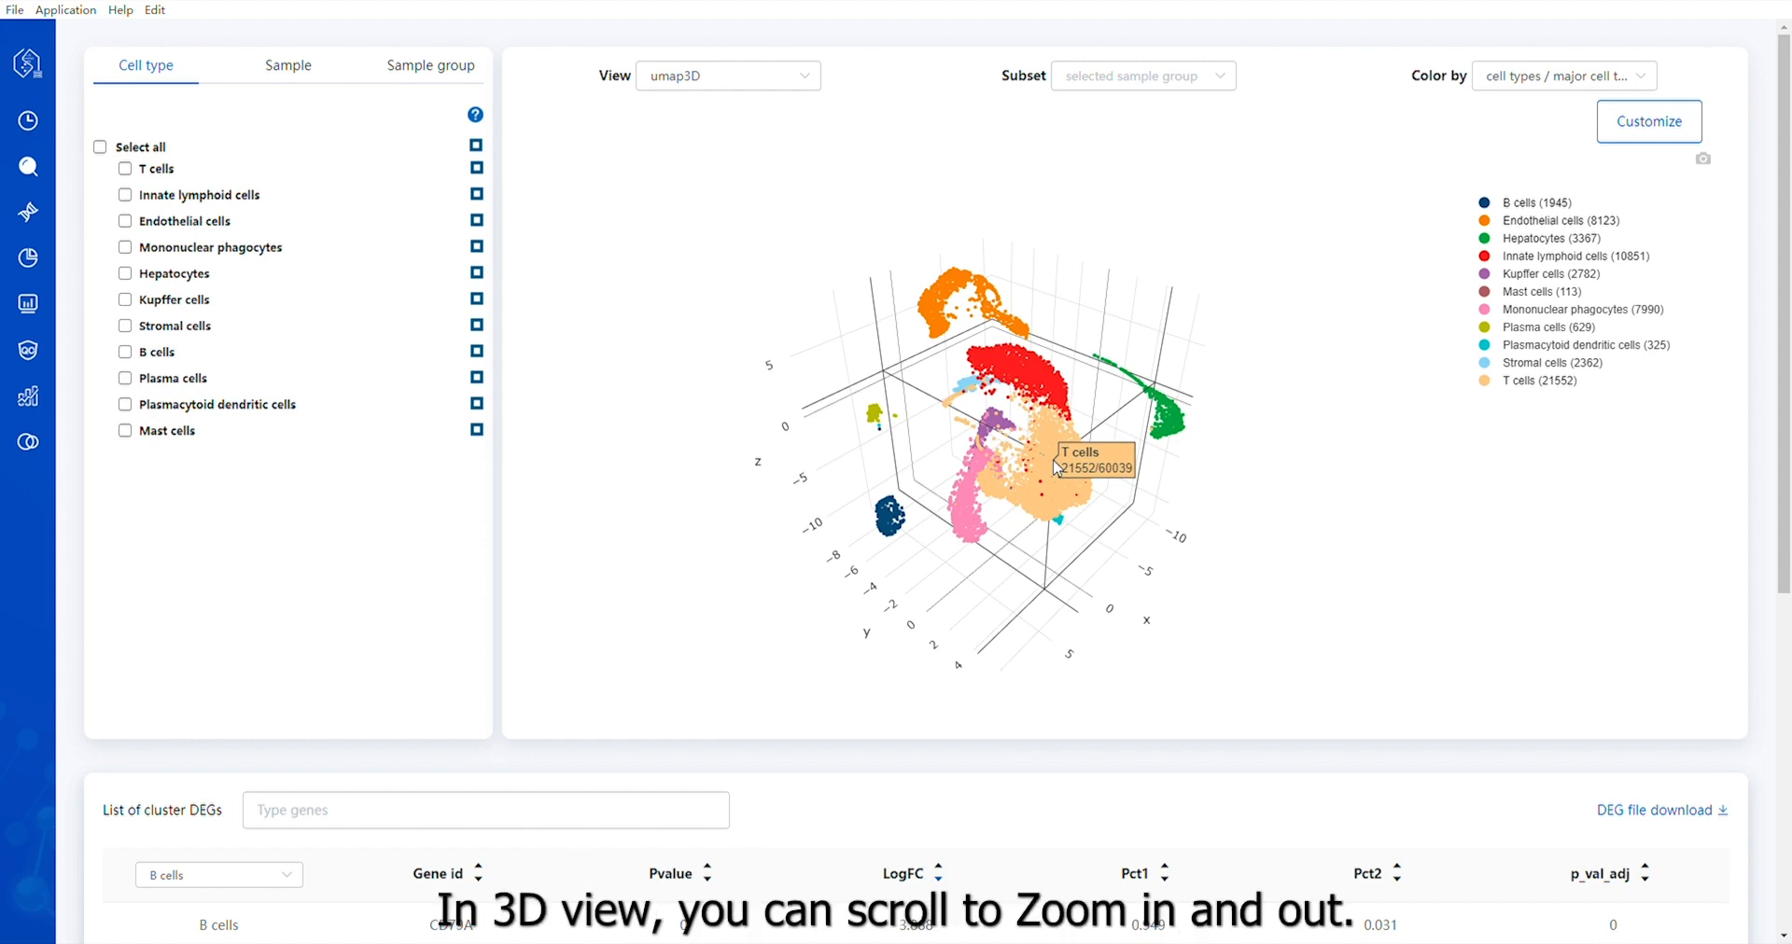
scroll(1058, 466, up, 5)
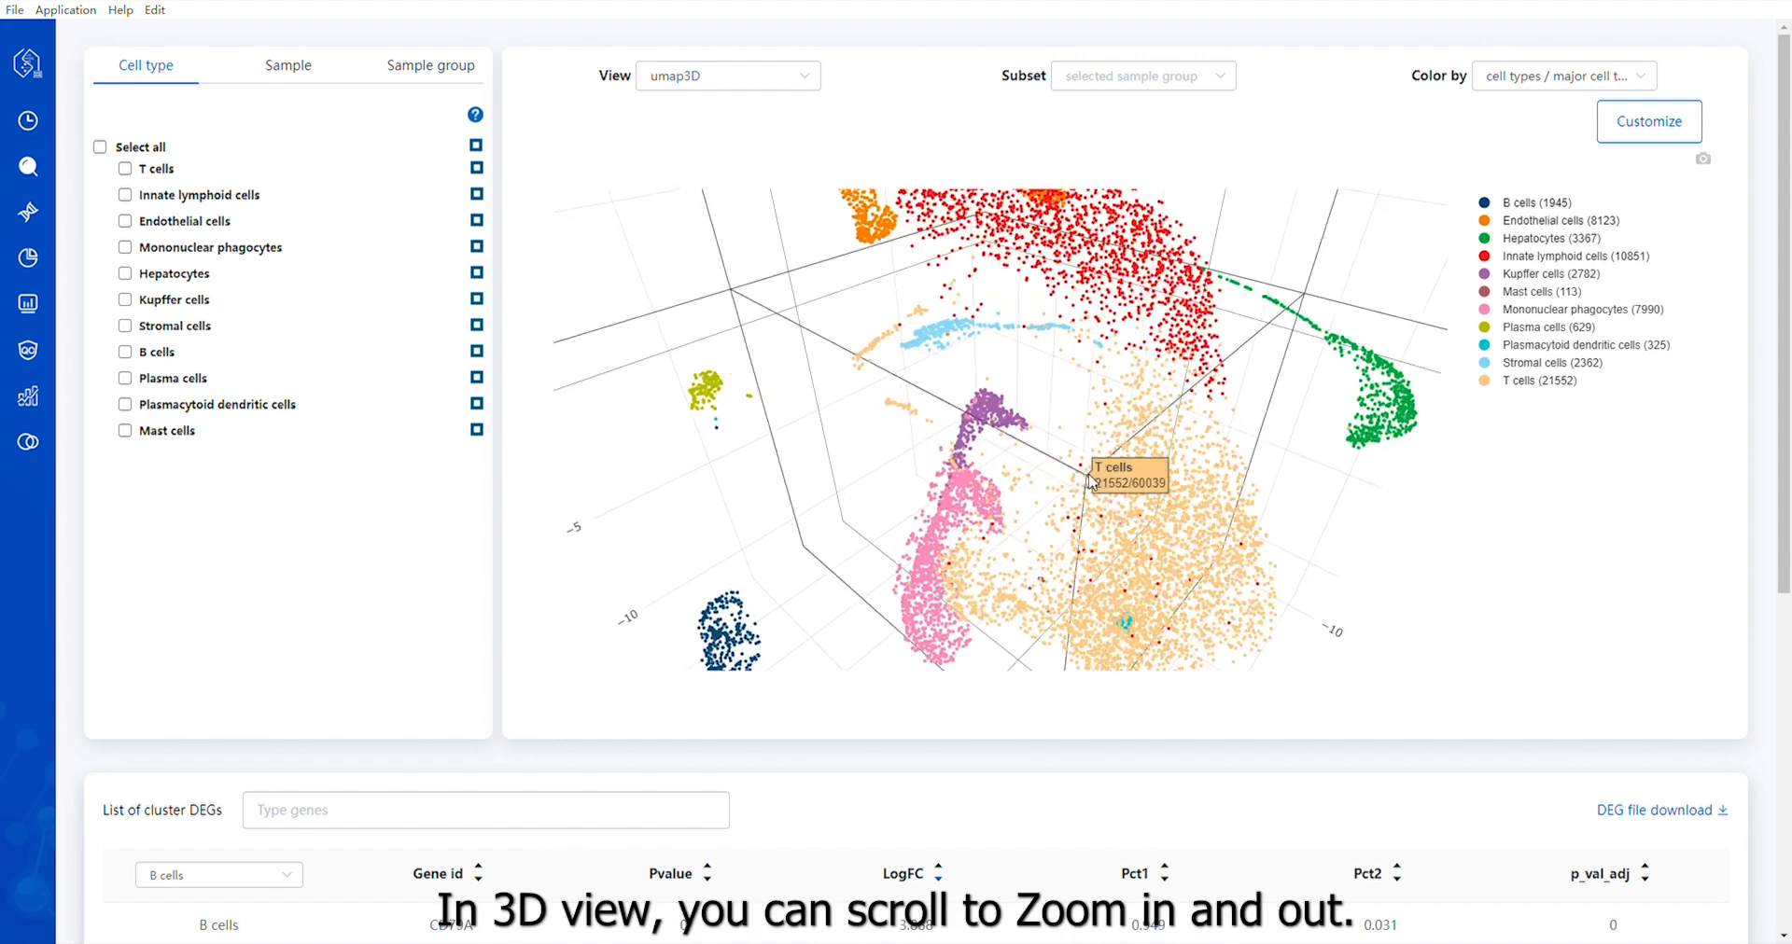
scroll(1092, 481, down, 3)
scroll(1092, 481, down, 4)
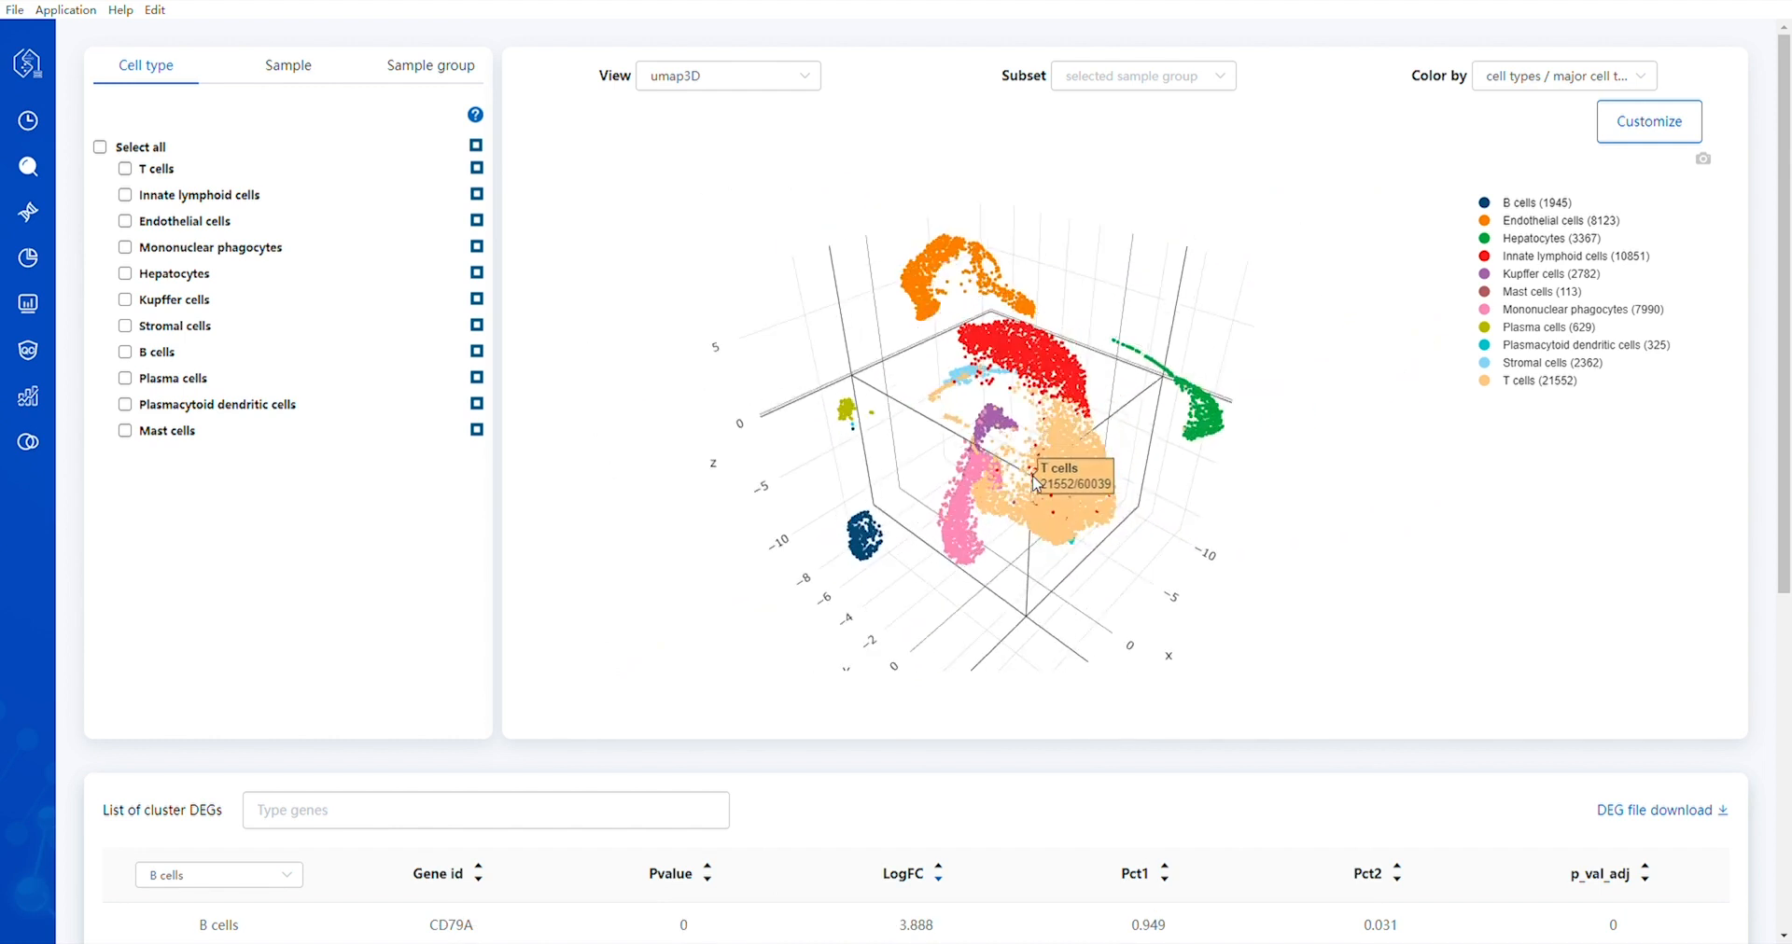
drag(1323, 584, 1100, 499)
scroll(1099, 500, up, 2)
drag(1316, 616, 1213, 392)
scroll(1145, 440, down, 4)
Return the plot to the 2D umap view, and highlight and hide the T cells
click(676, 75)
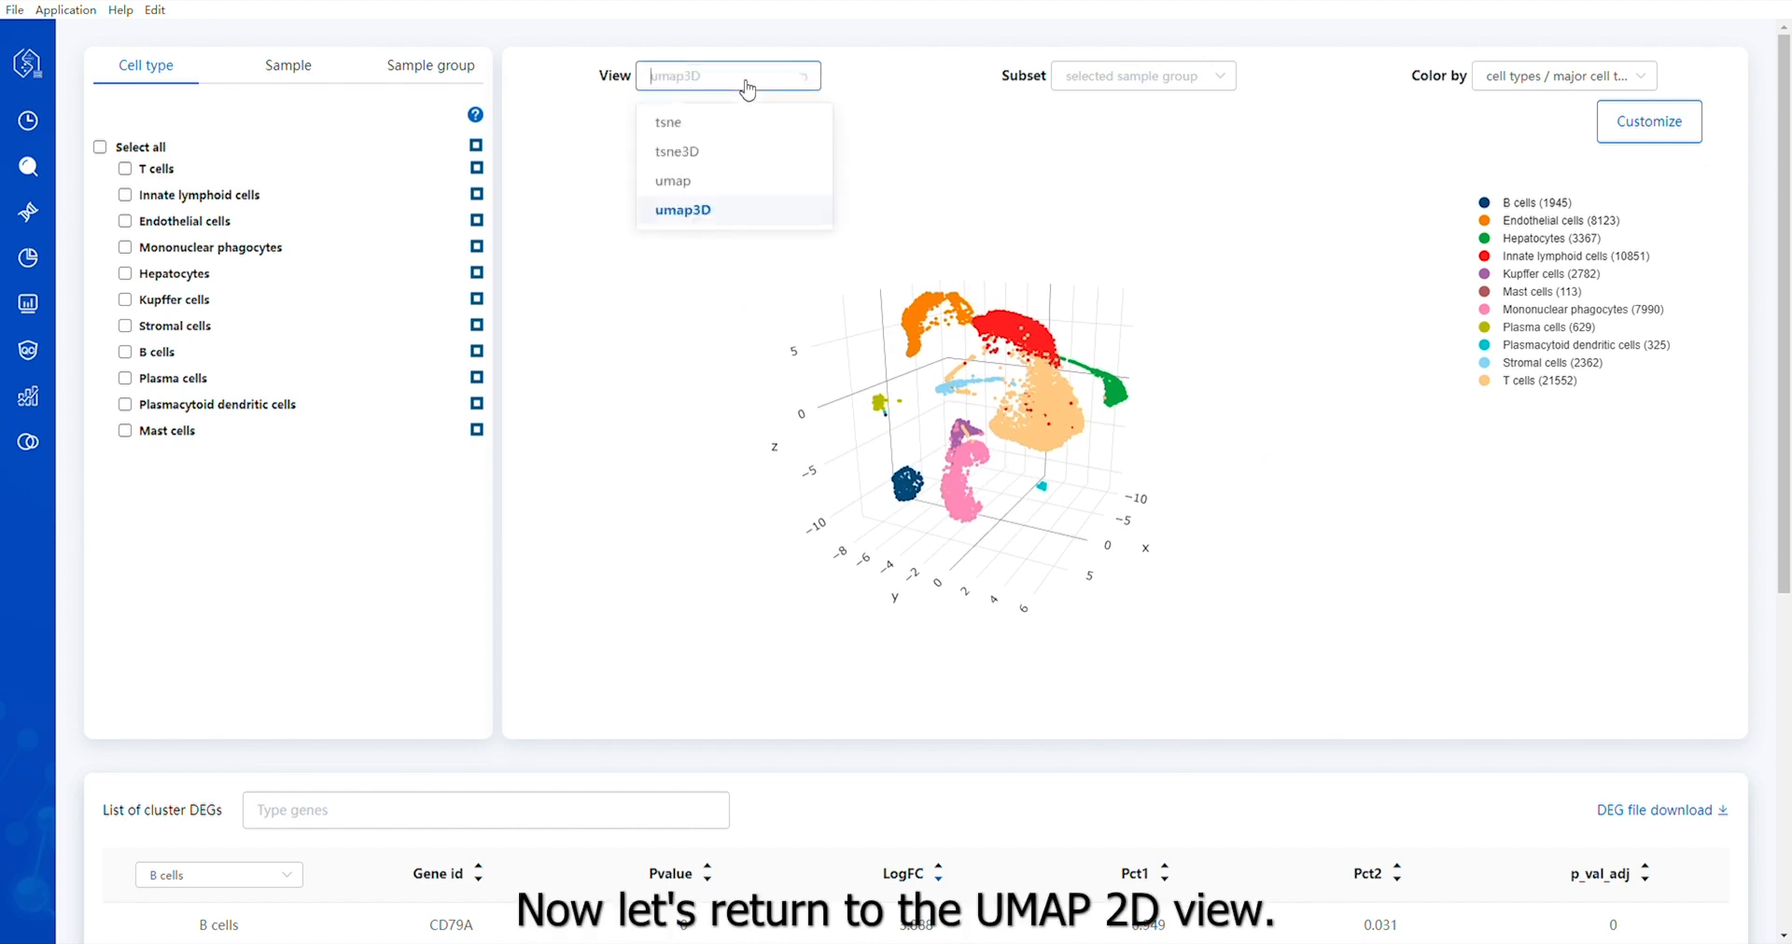
click(691, 190)
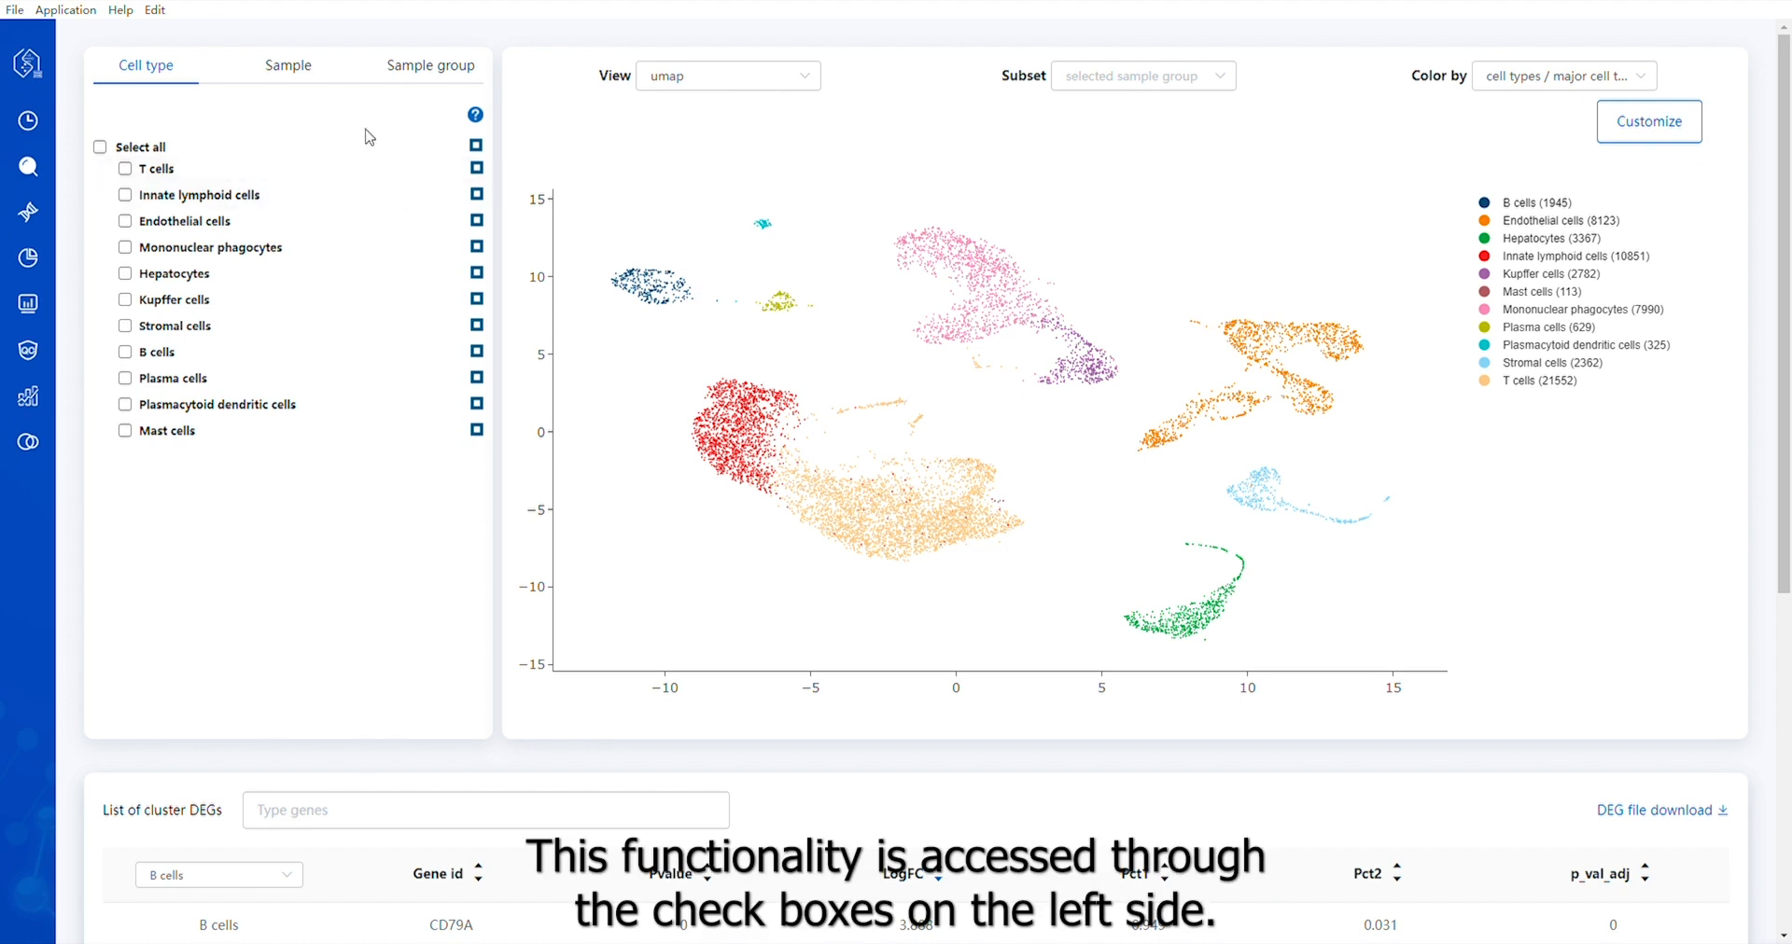
click(129, 174)
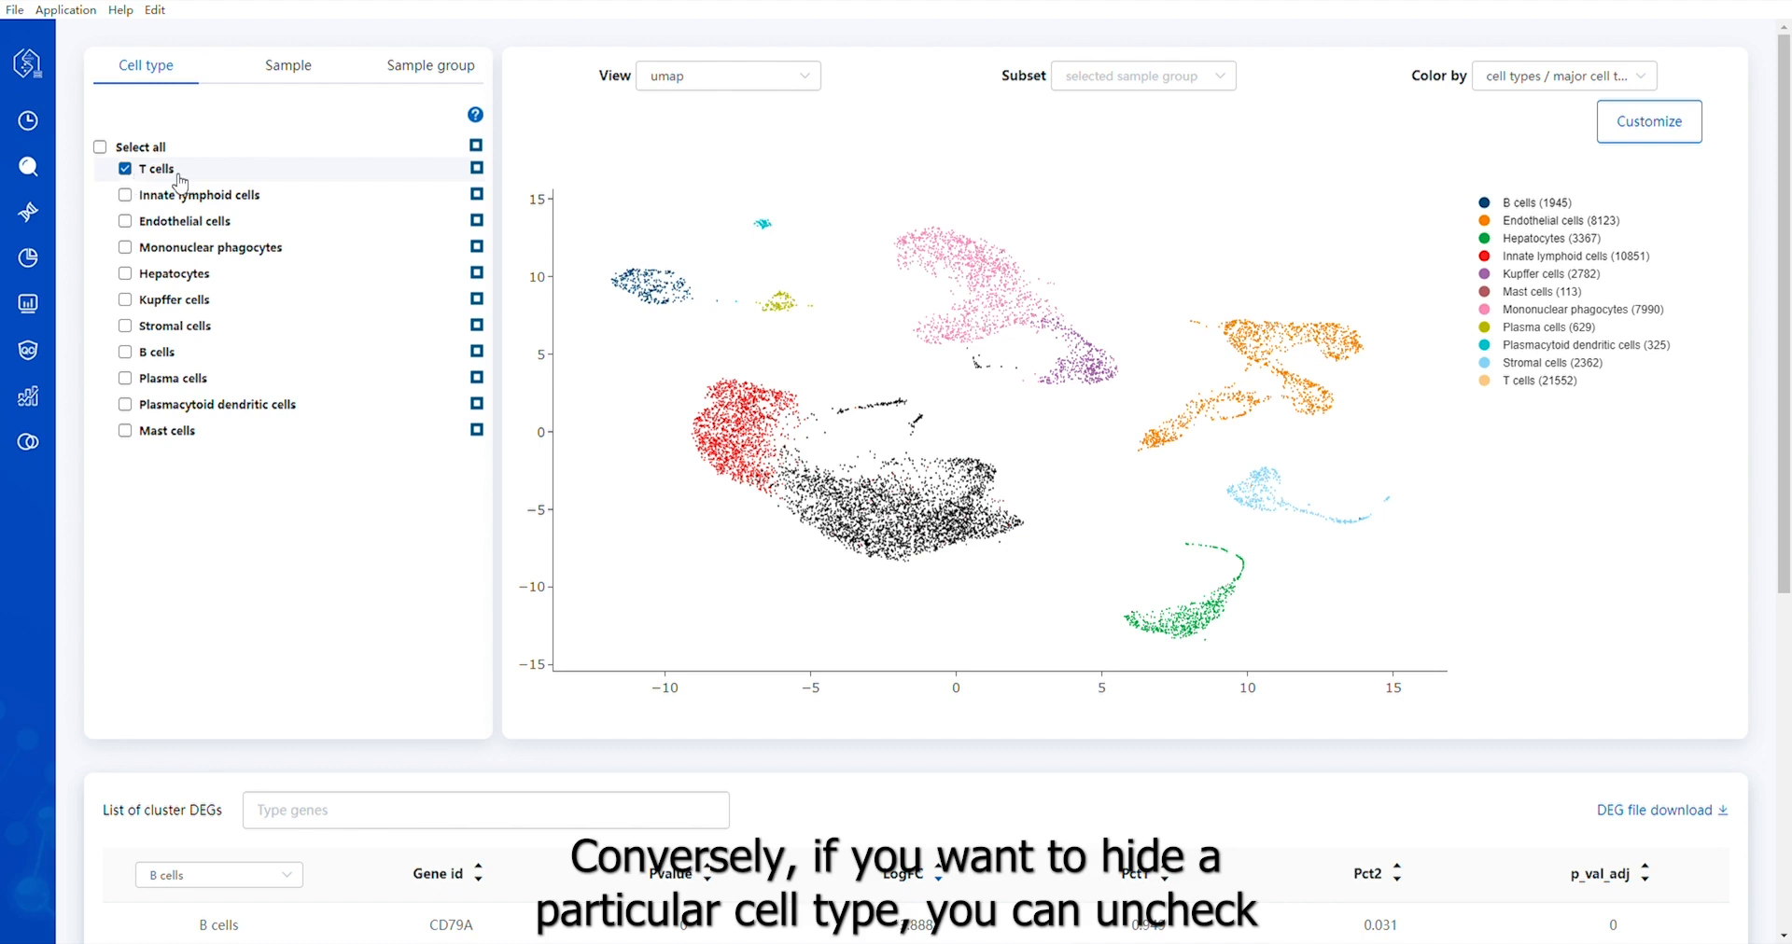
click(477, 169)
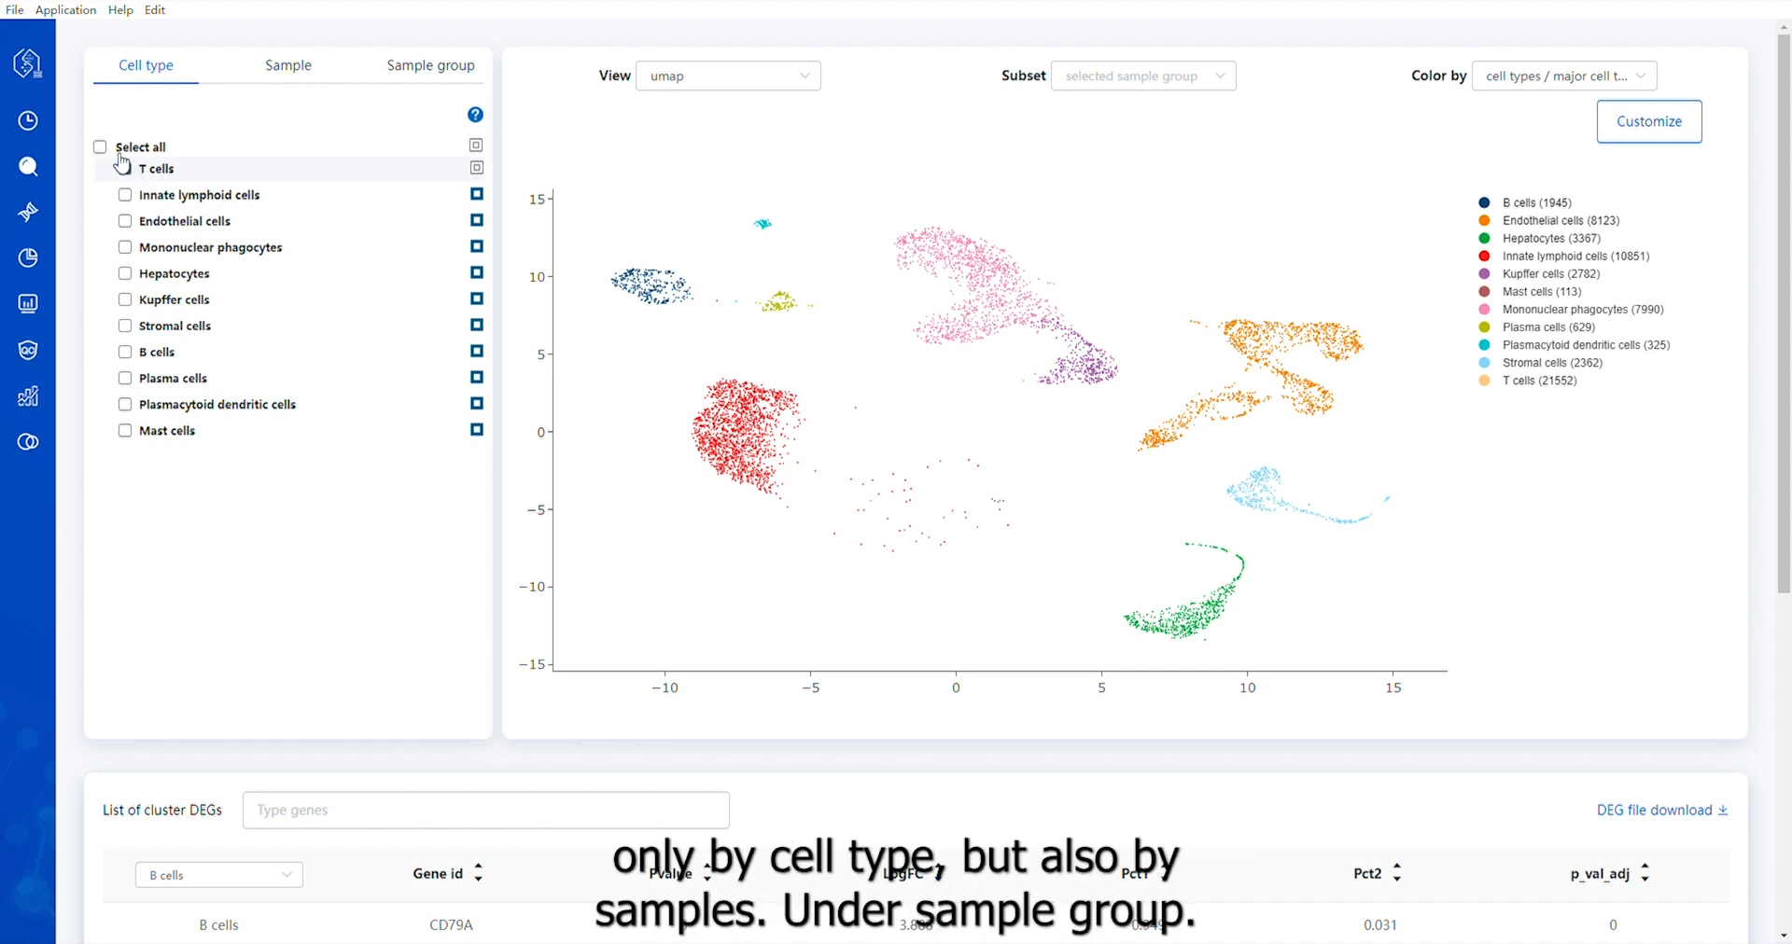
Color the plot by the Disease subtype sample group and highlight the Liver cirrhosis cells
click(297, 80)
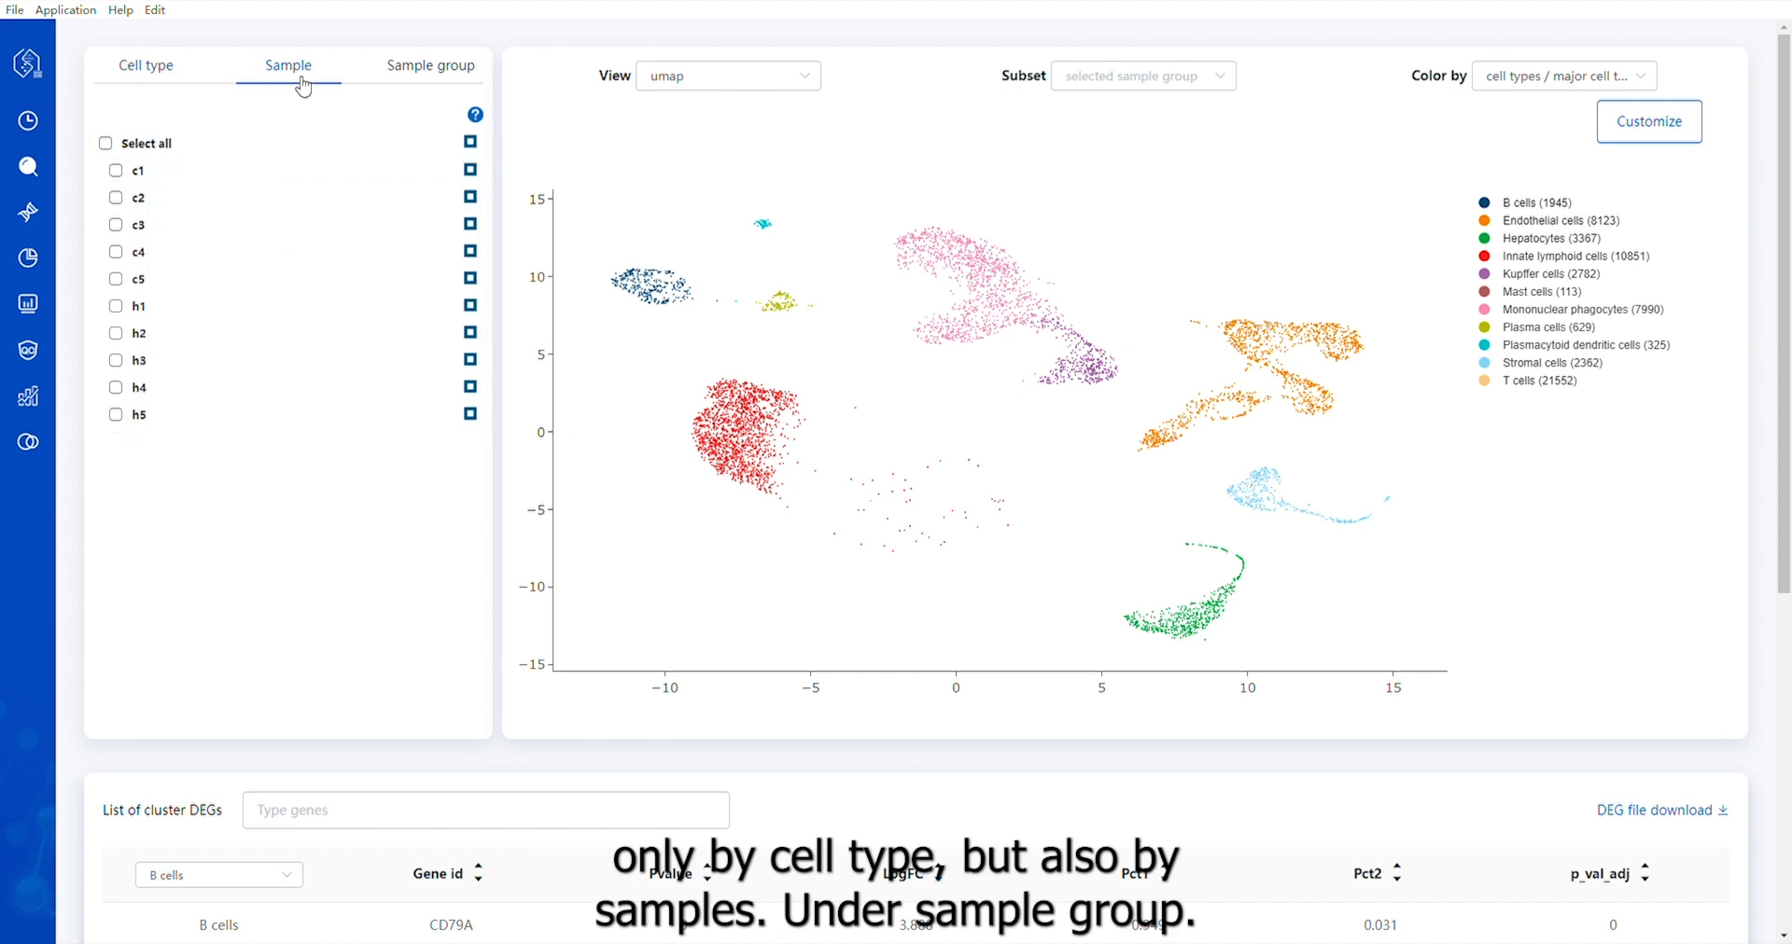
click(448, 80)
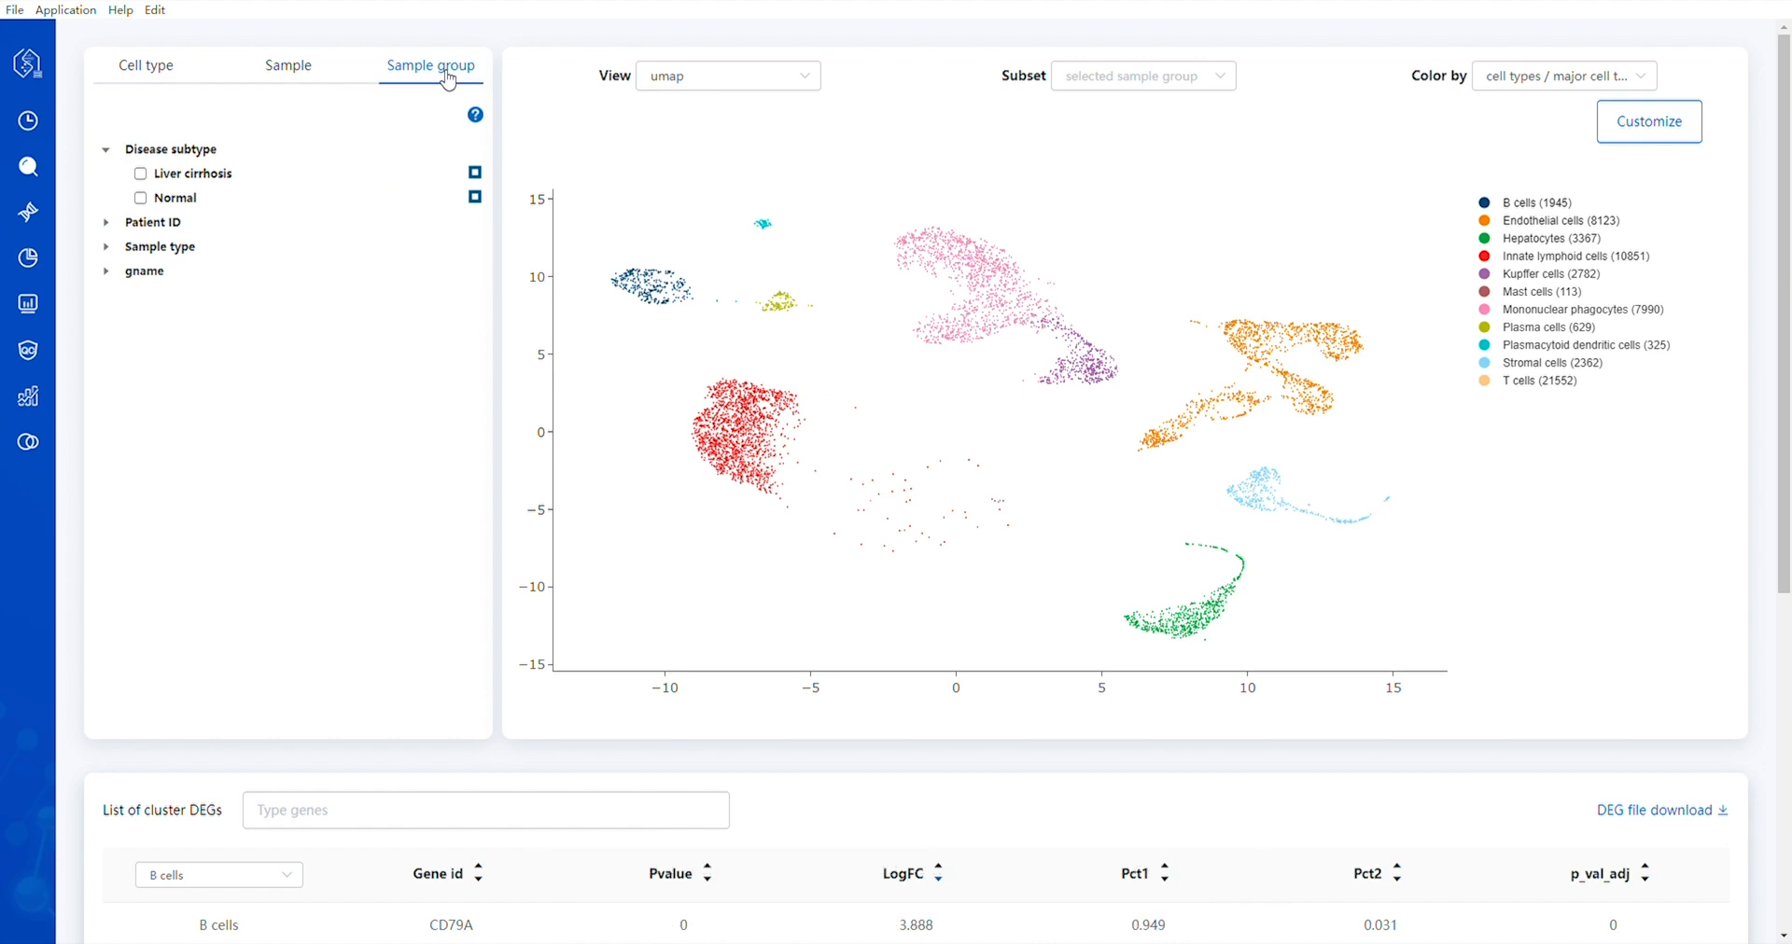
click(1503, 91)
mouse_move(1527, 177)
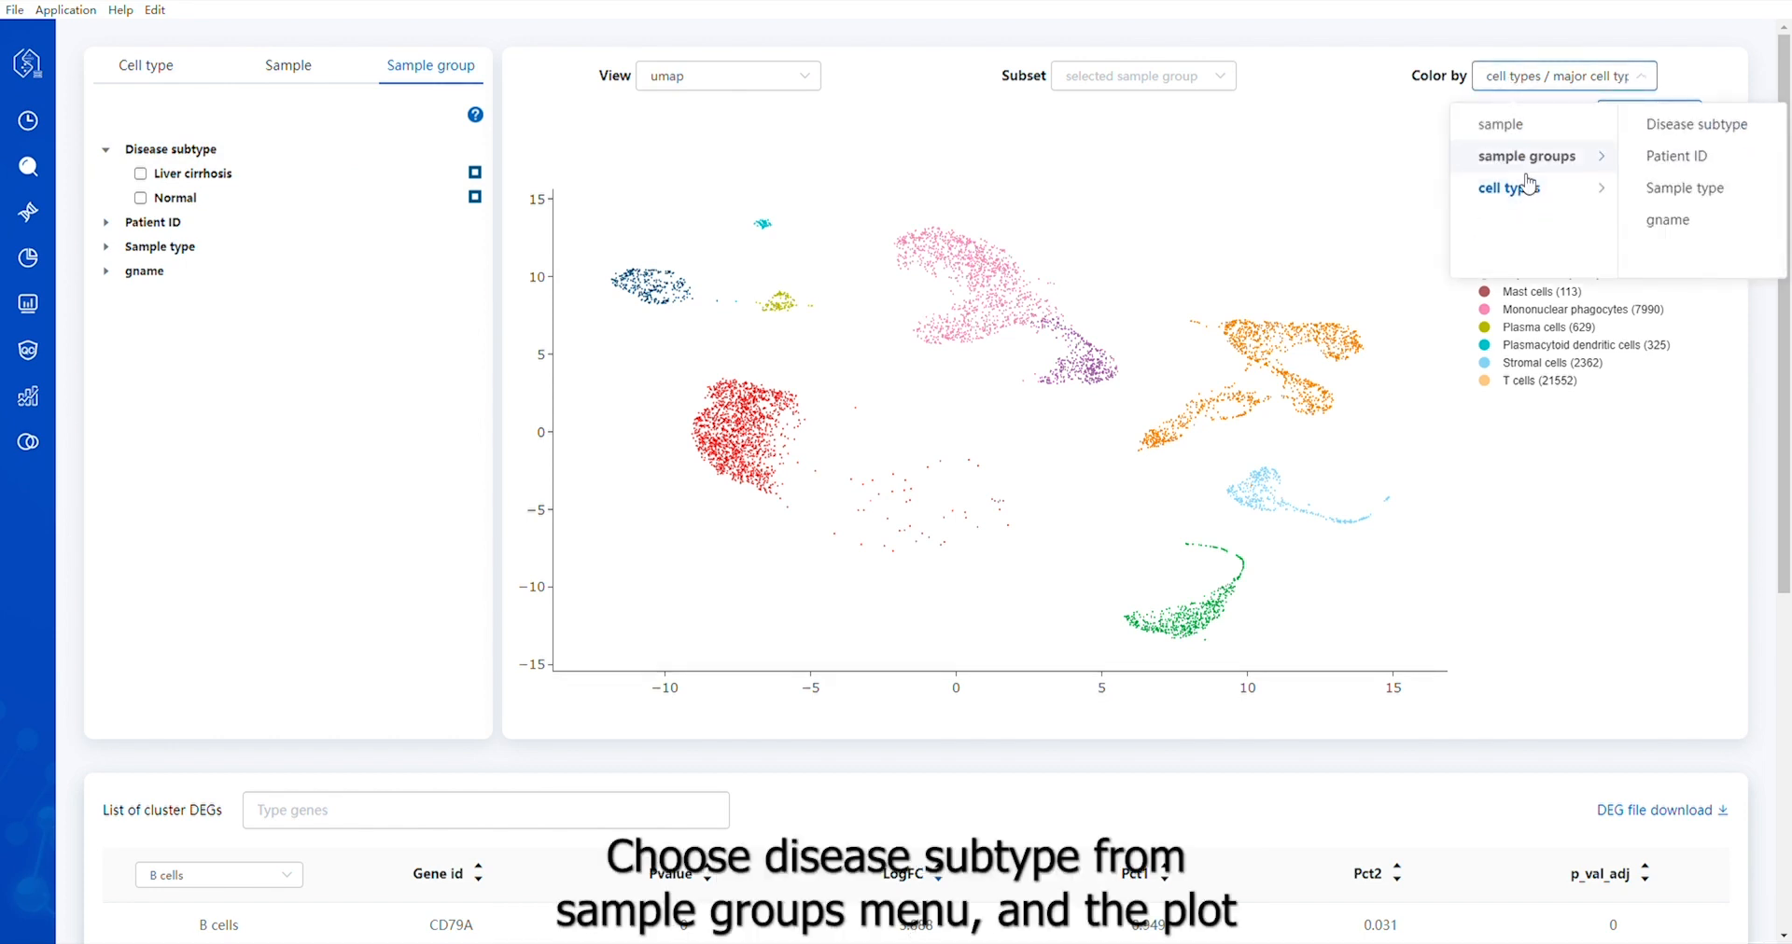
click(1700, 131)
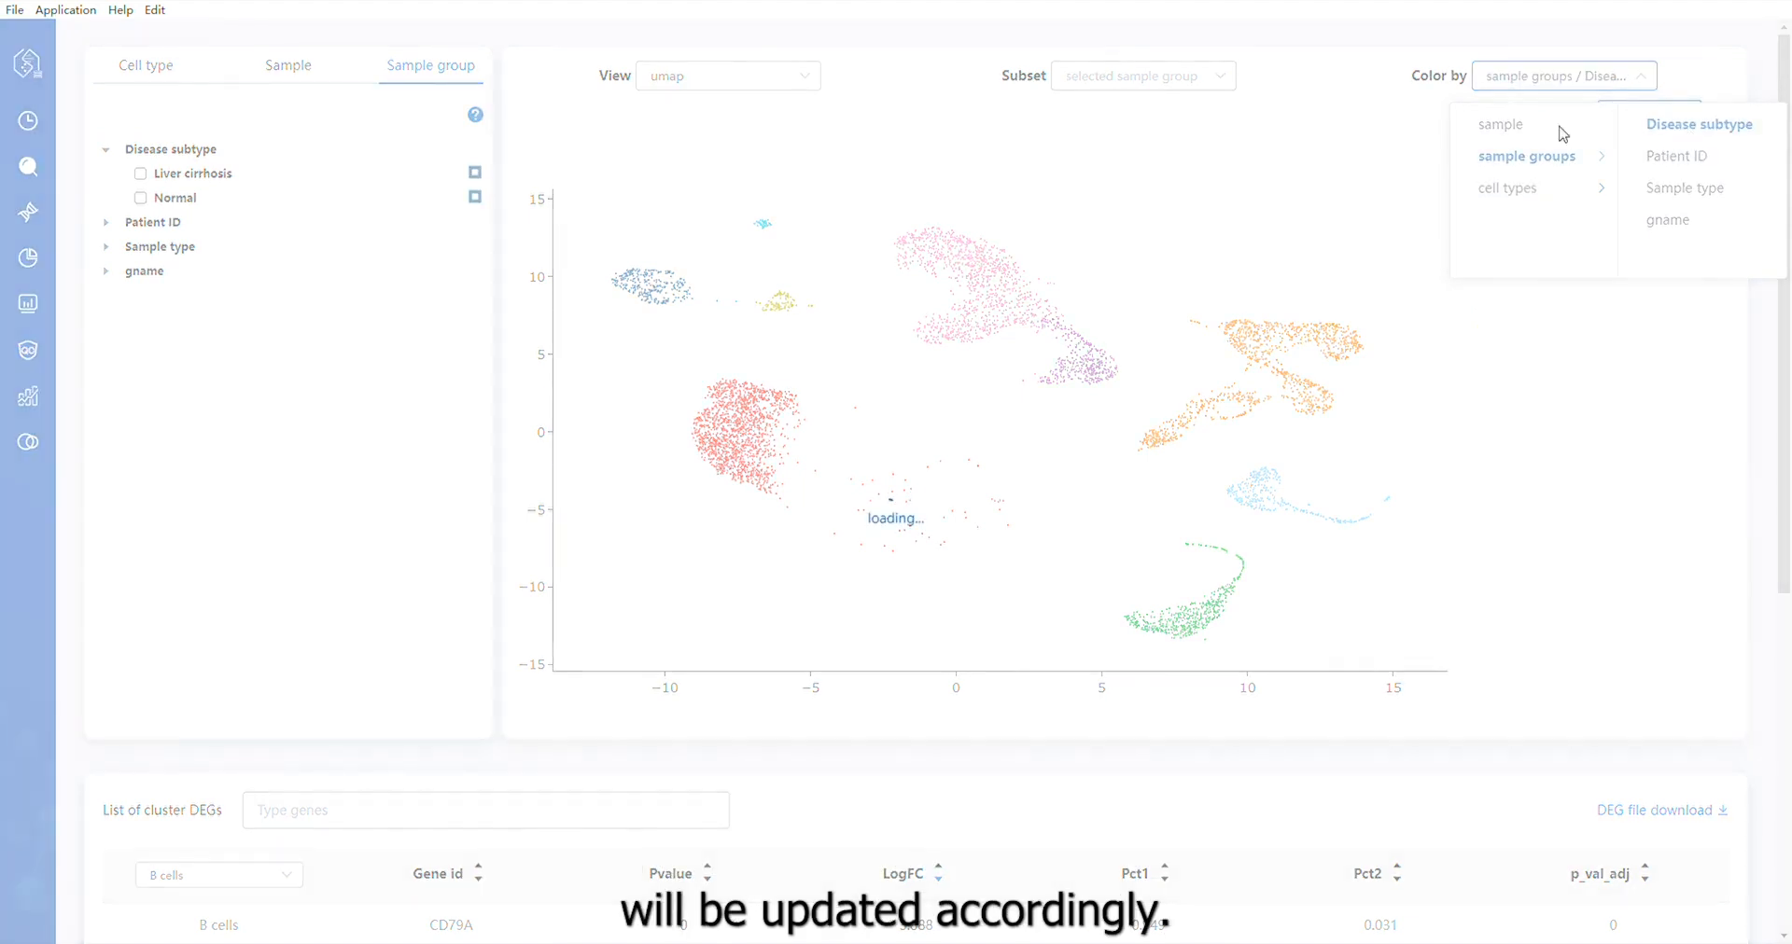
click(141, 175)
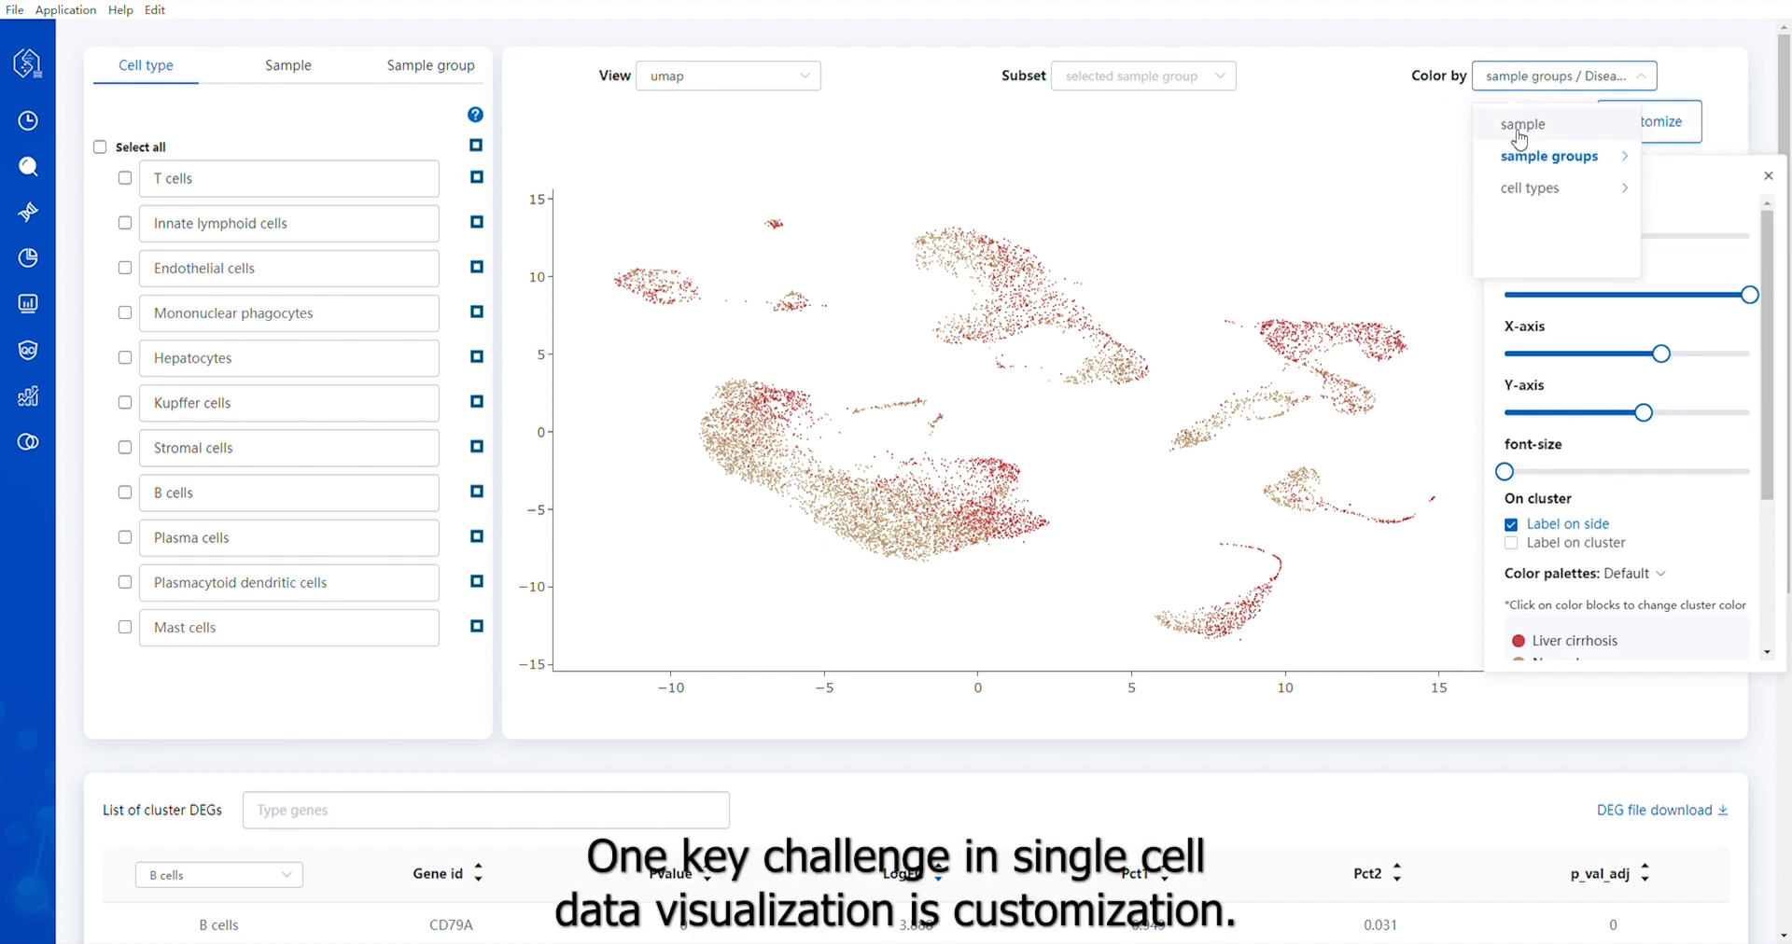
Color the plot by sample and customize it with a scatter size of 2 and an opacity of 1
click(1536, 133)
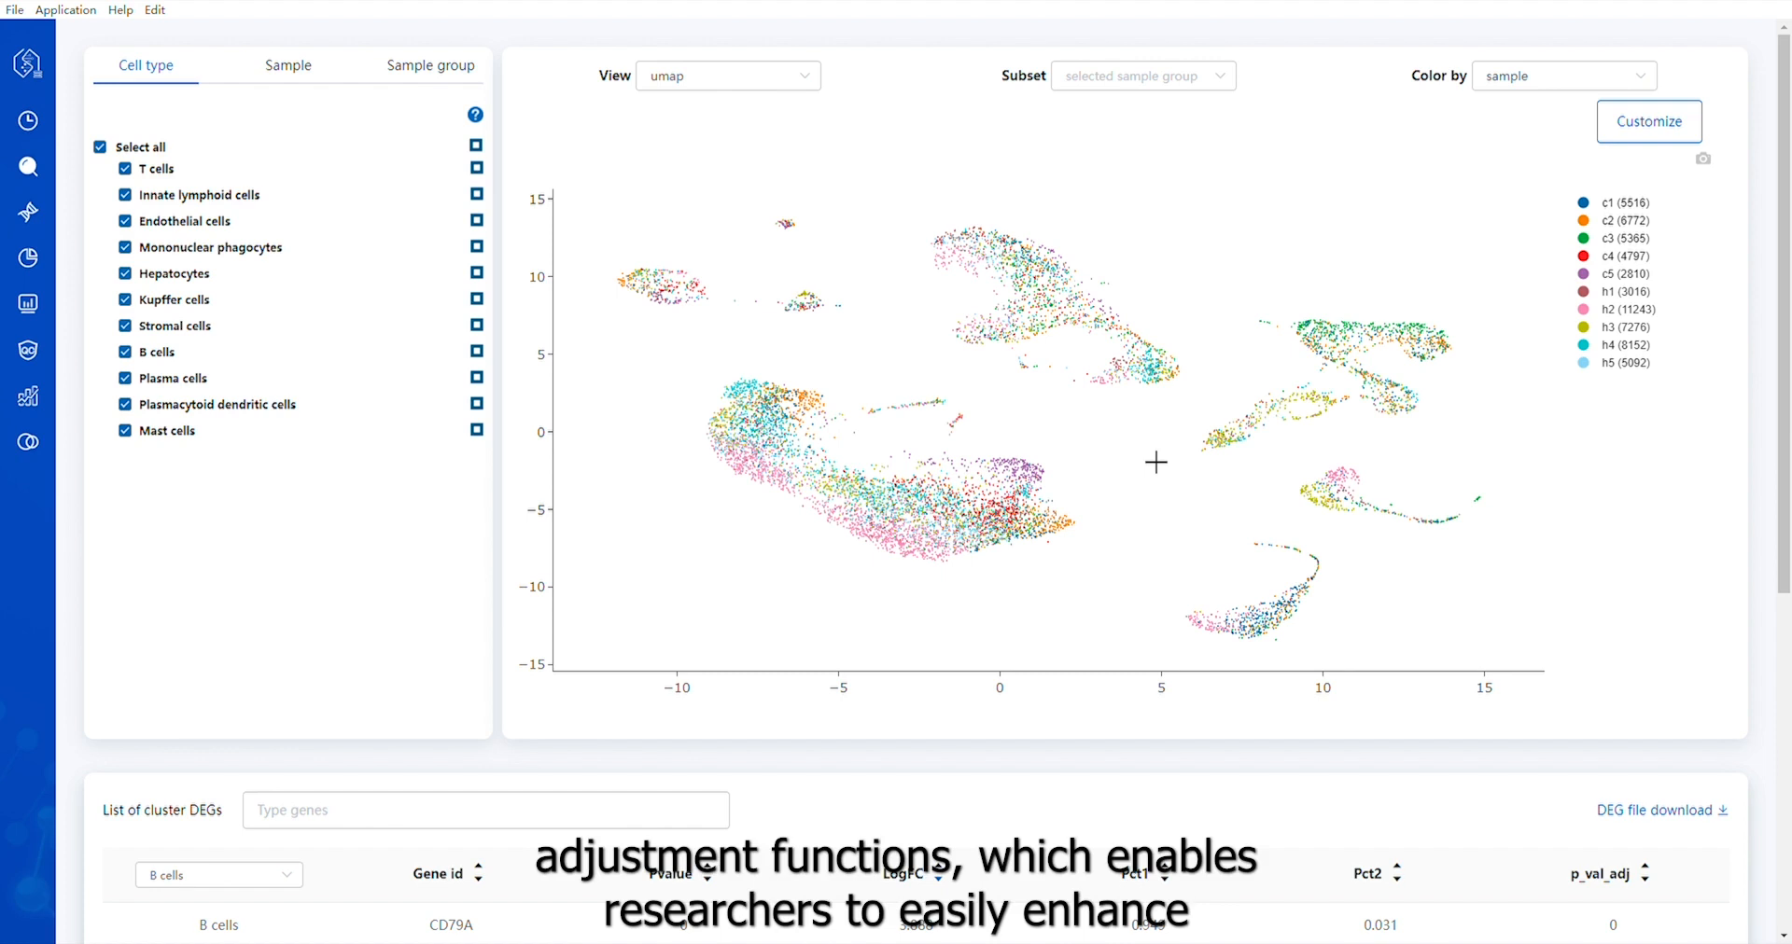
click(1641, 142)
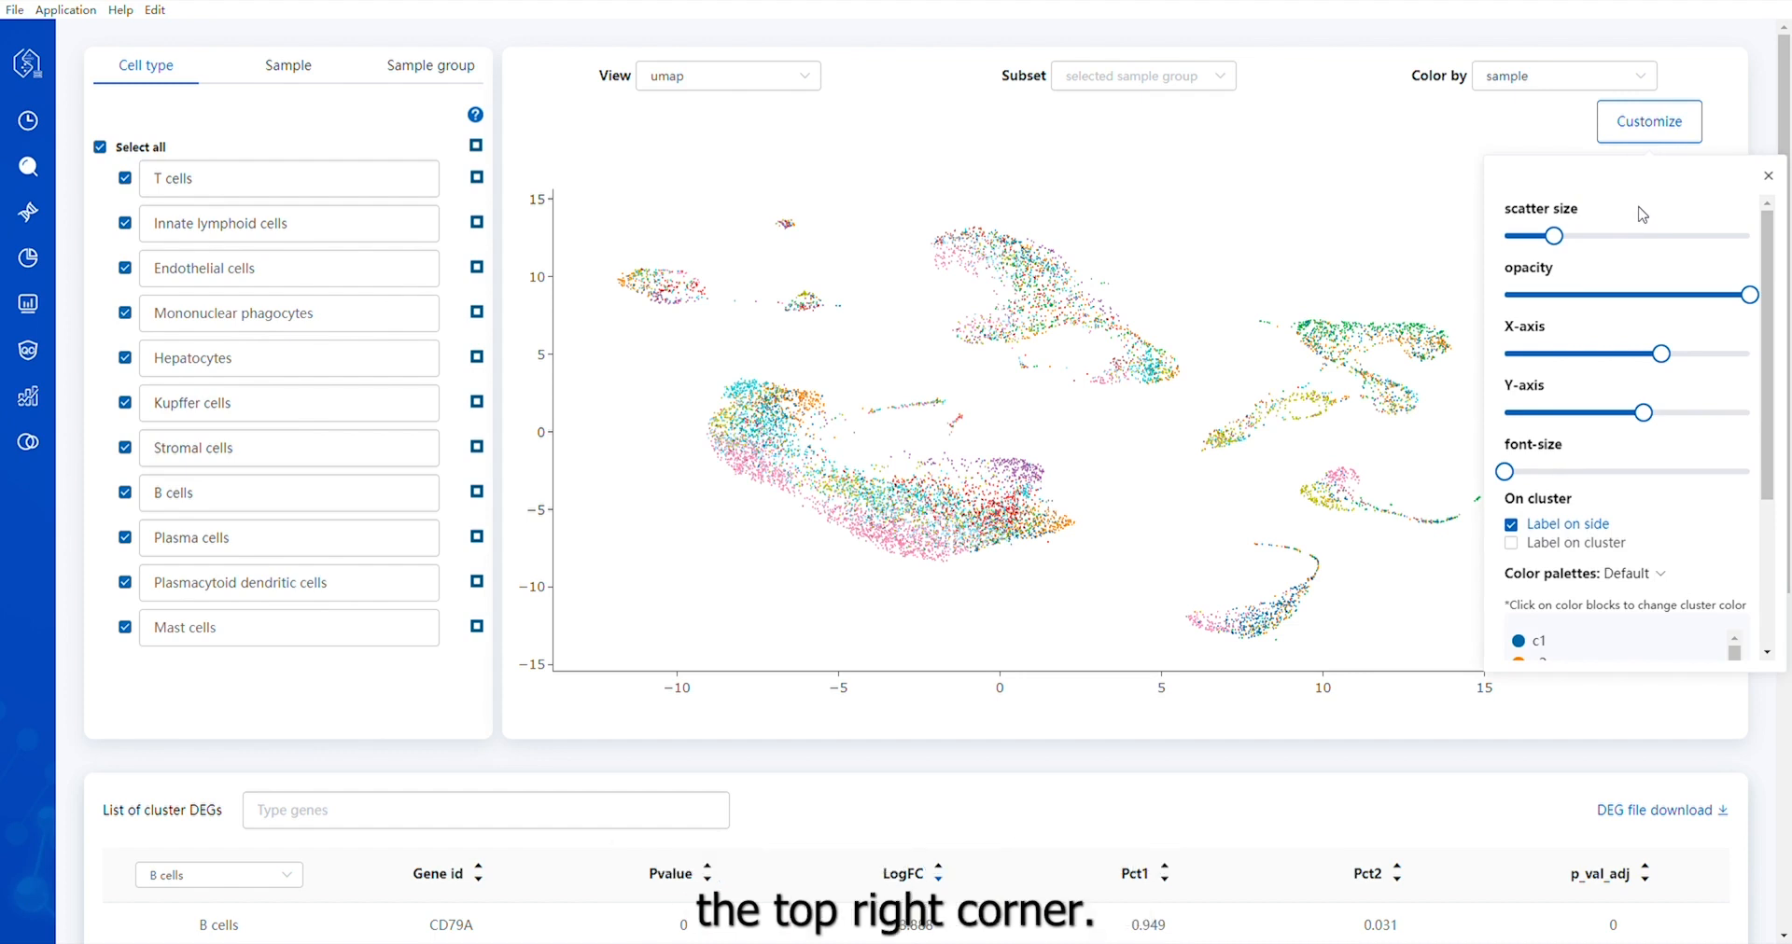
mouse_move(1554, 236)
mouse_down()
mouse_move(1602, 236)
mouse_move(1568, 252)
mouse_up()
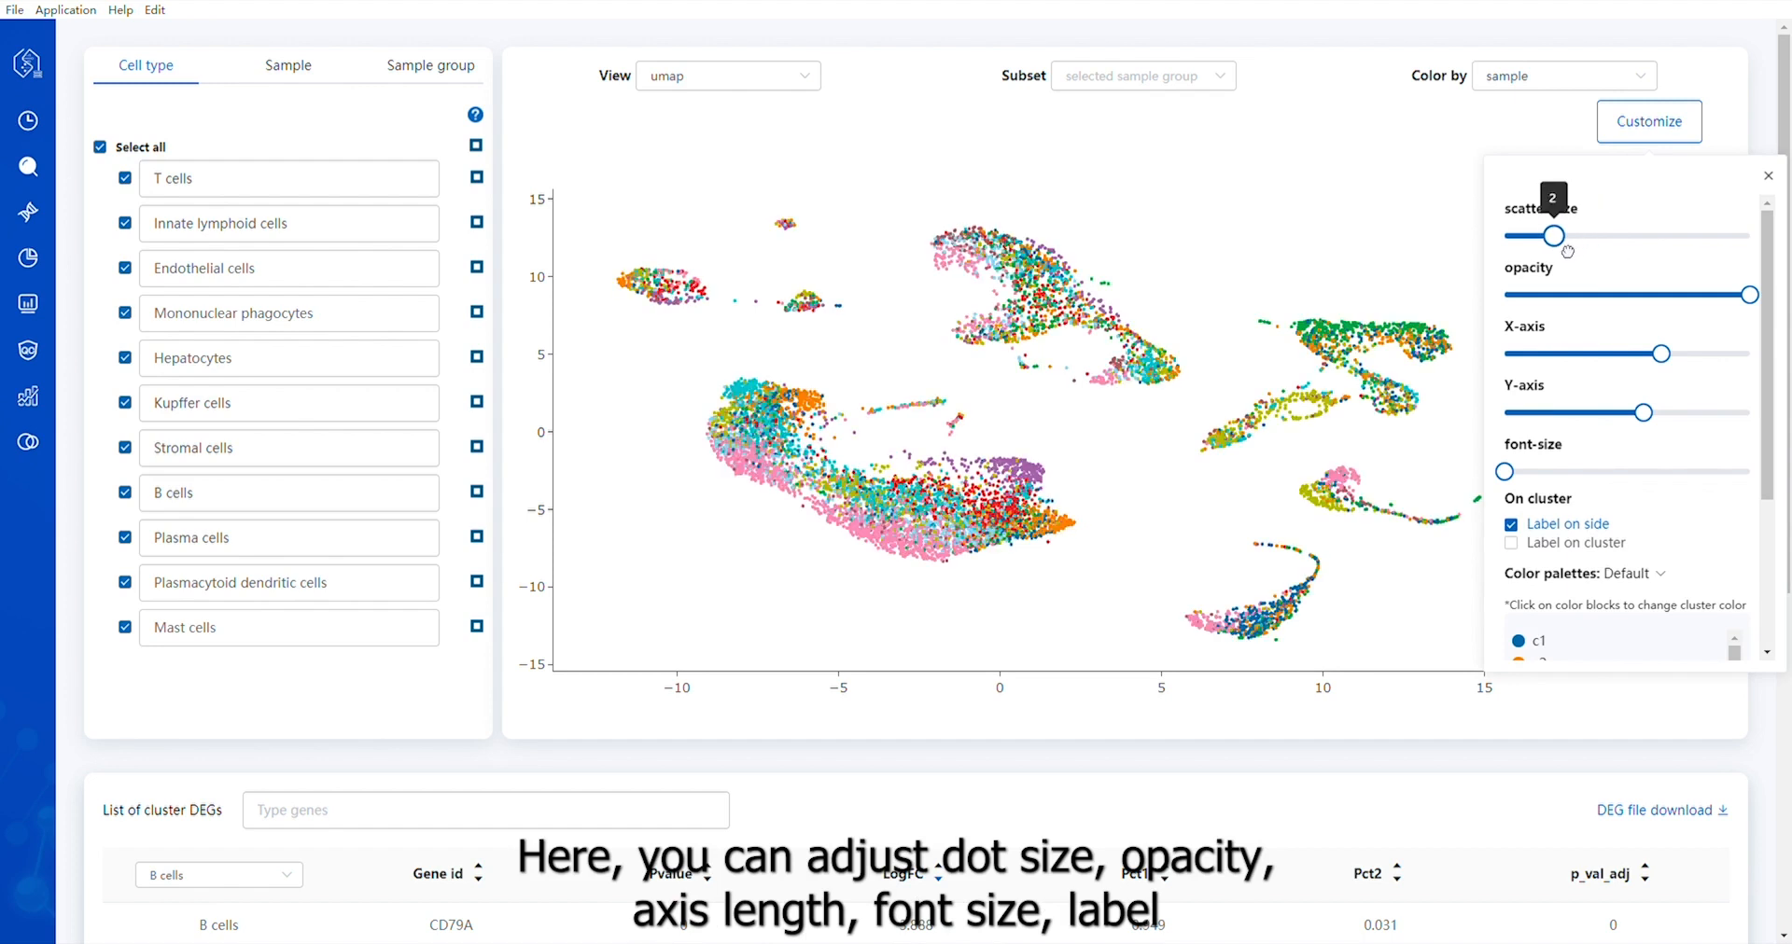
mouse_move(1761, 301)
mouse_down()
mouse_move(1582, 309)
mouse_move(1775, 309)
mouse_up()
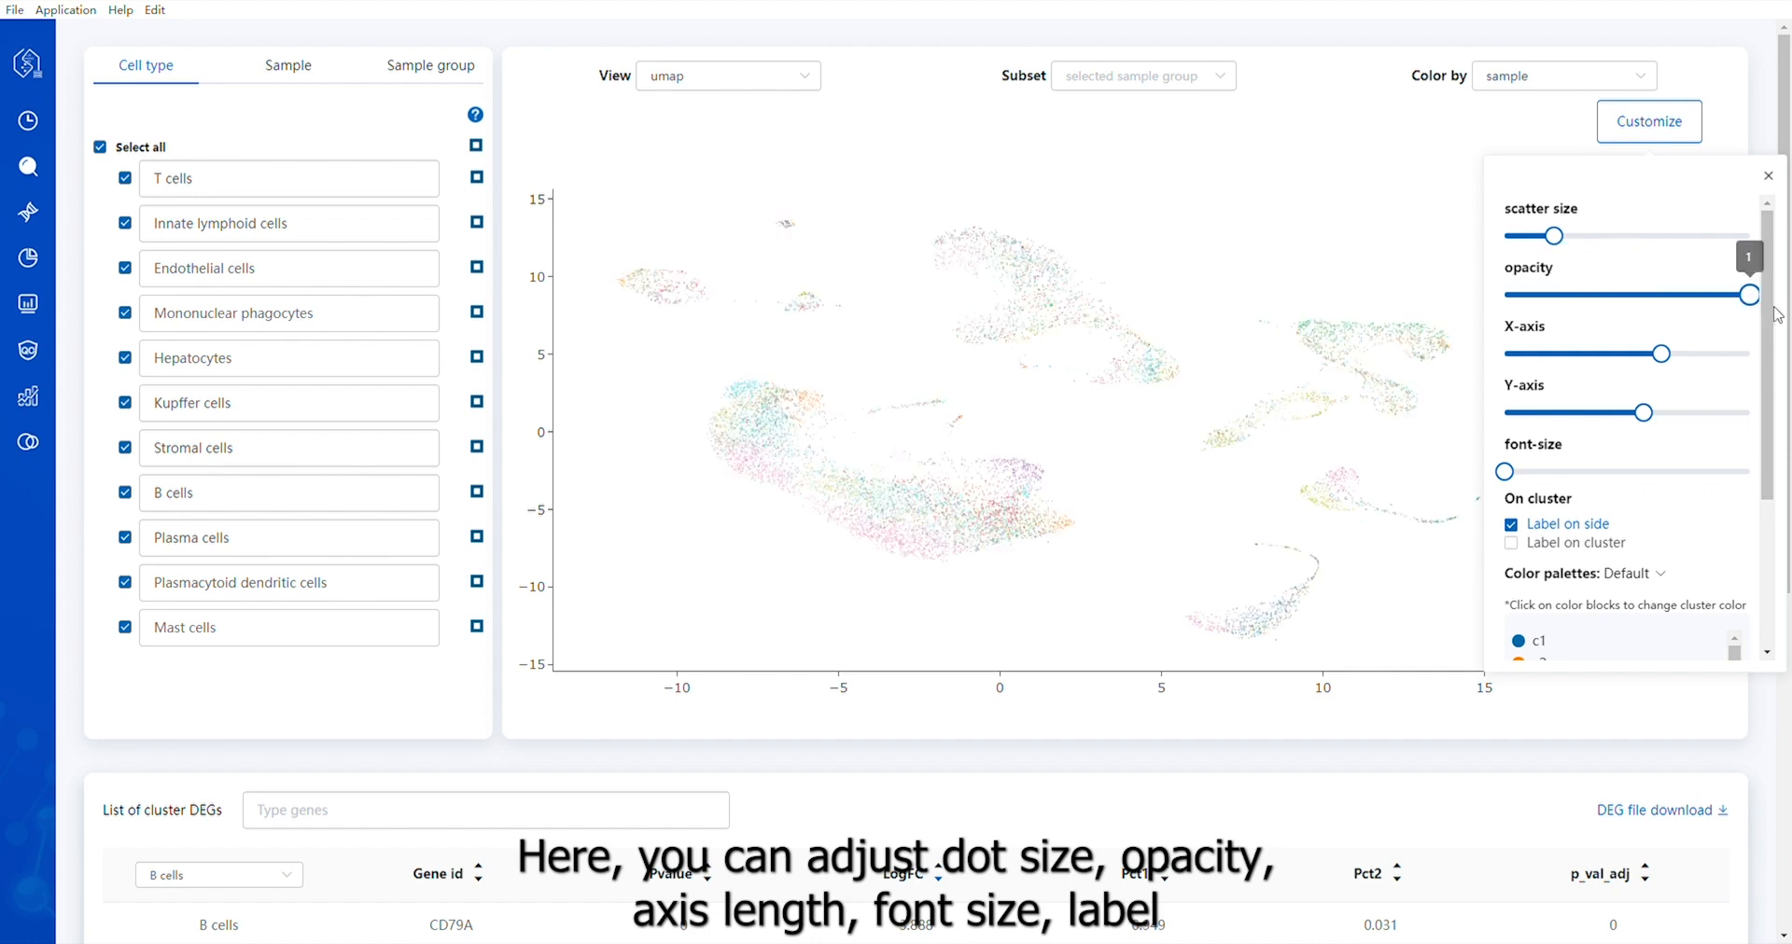
Shorten both plot axes, setting the X-axis length to 760
drag(1665, 370, 1629, 374)
drag(1665, 432, 1593, 416)
drag(1607, 354, 1614, 354)
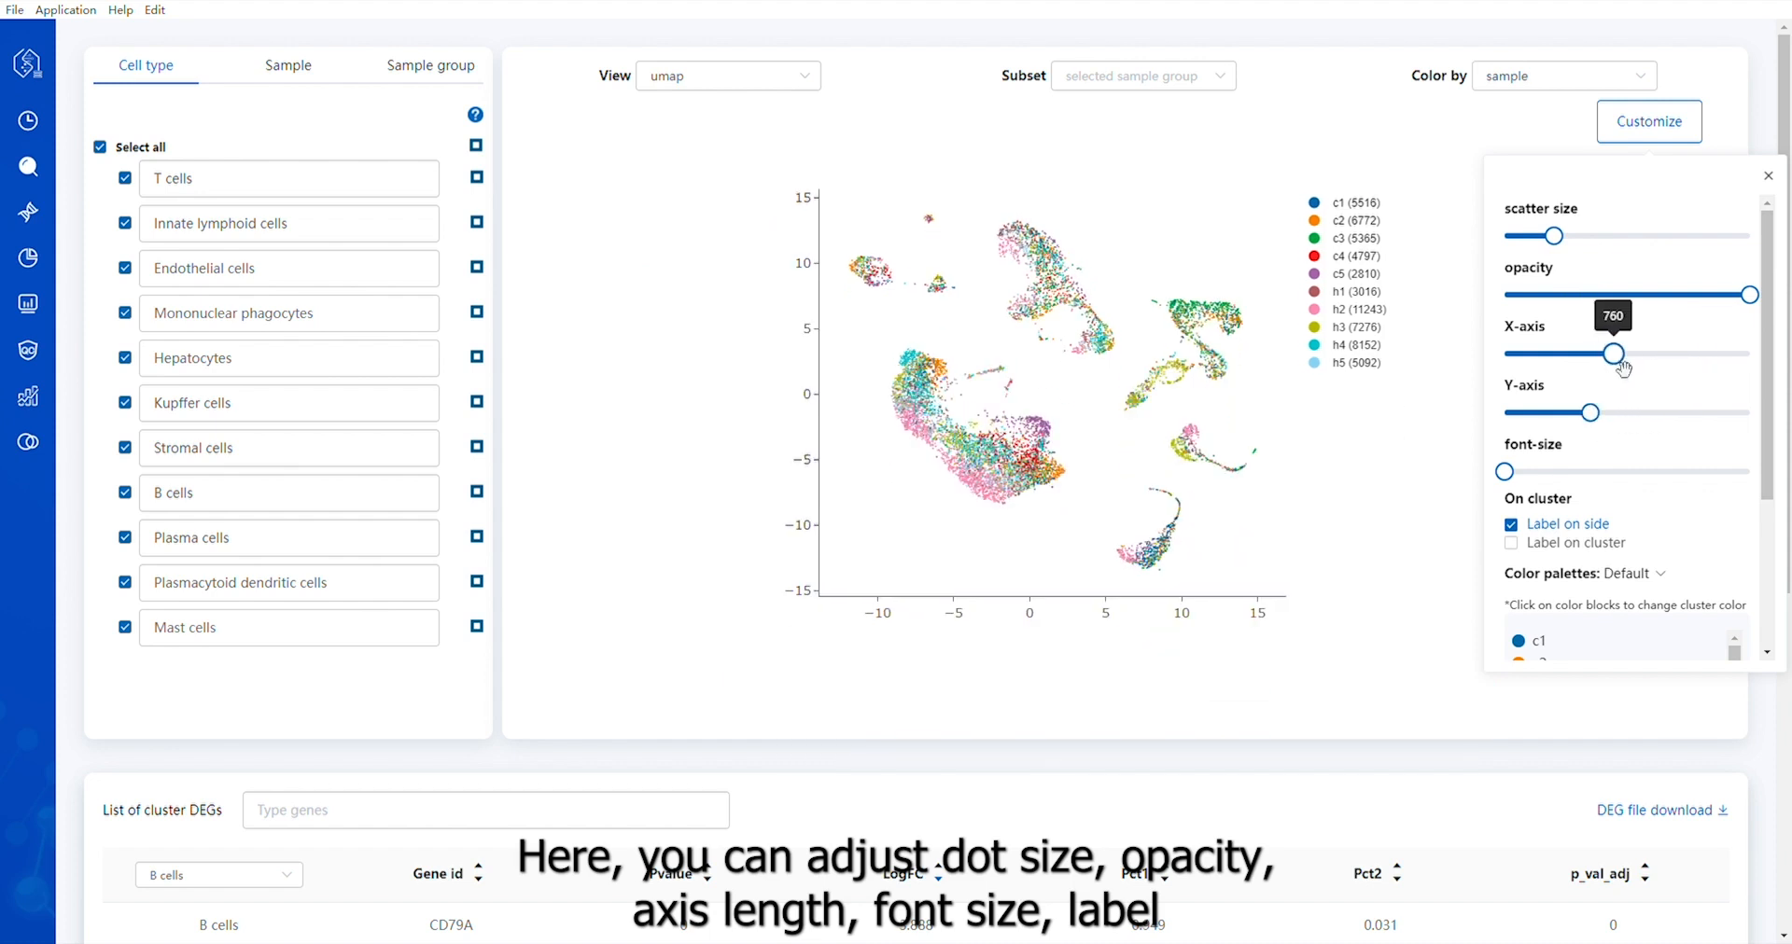
Try the plot without side labels and with labels on the clusters, restoring side labels only
mouse_move(1512, 474)
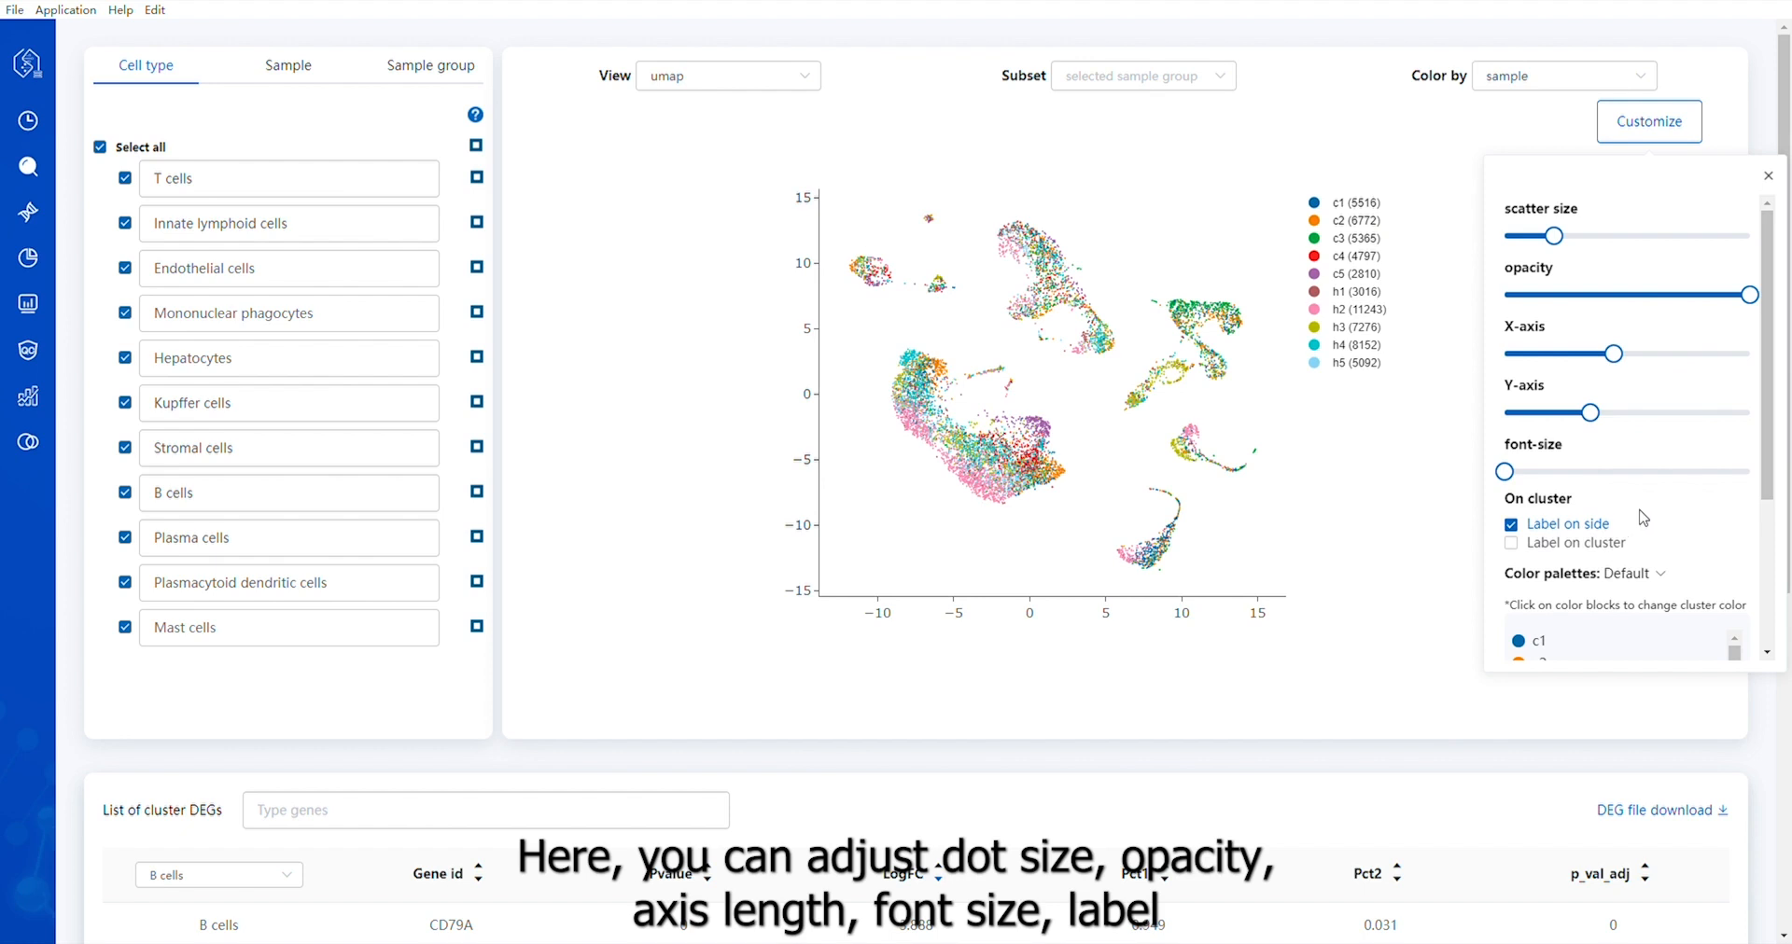
click(1512, 527)
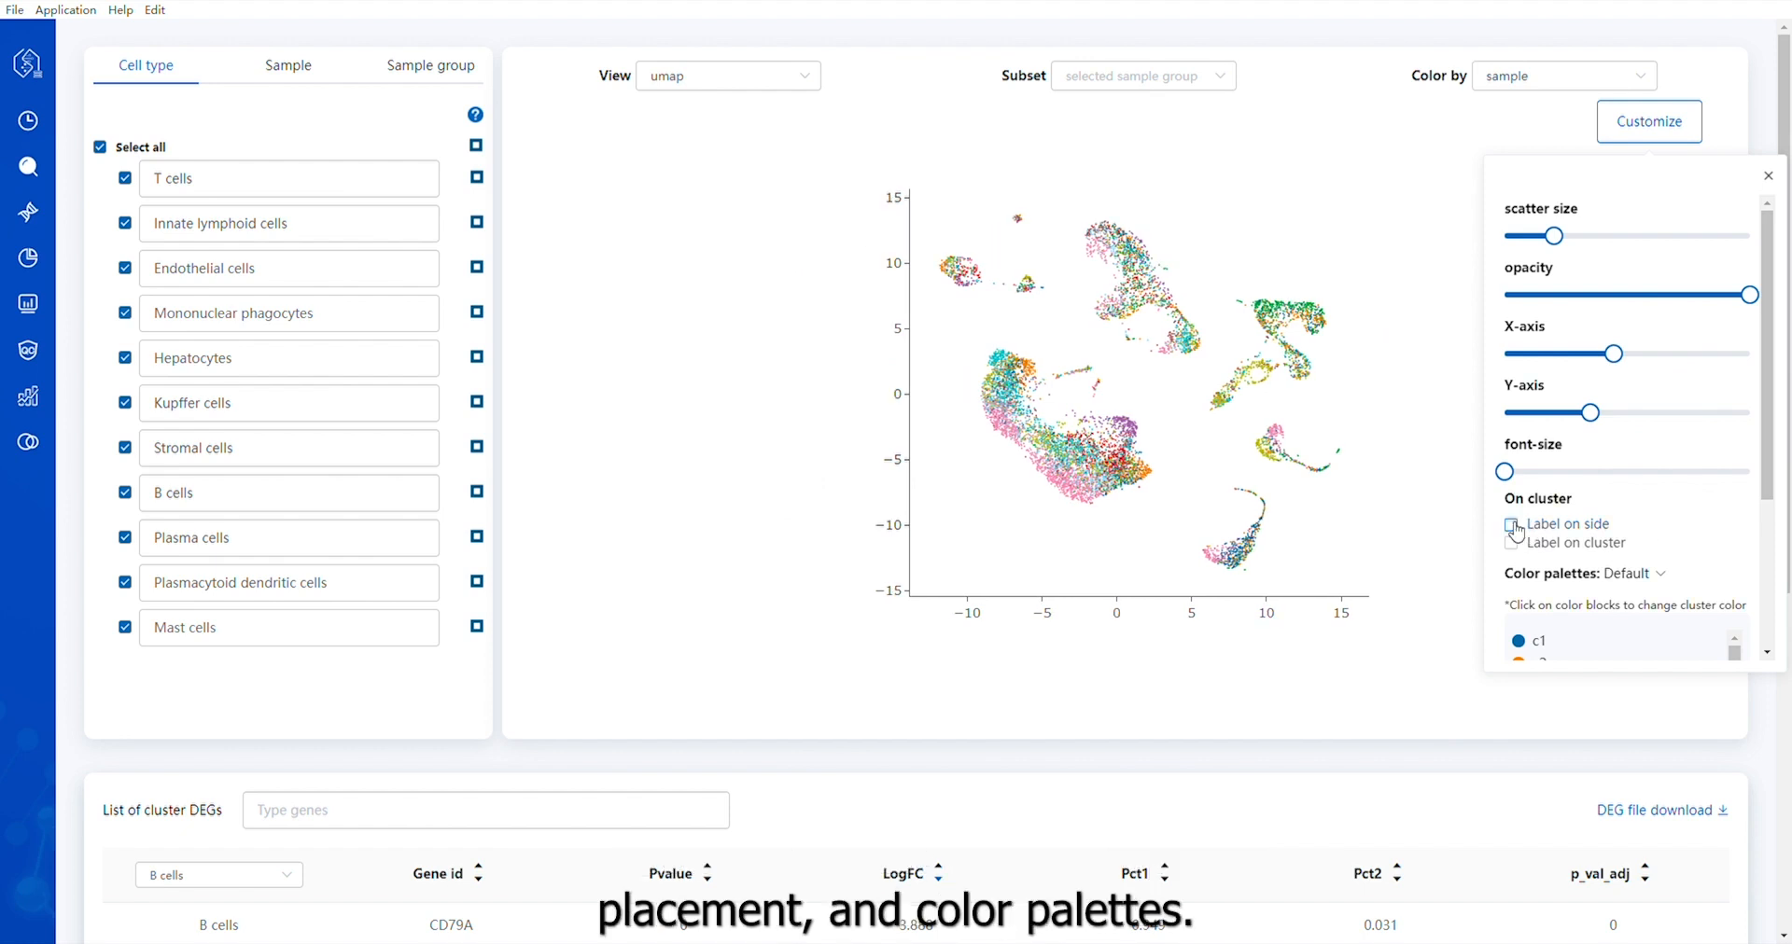
click(1512, 526)
click(1515, 551)
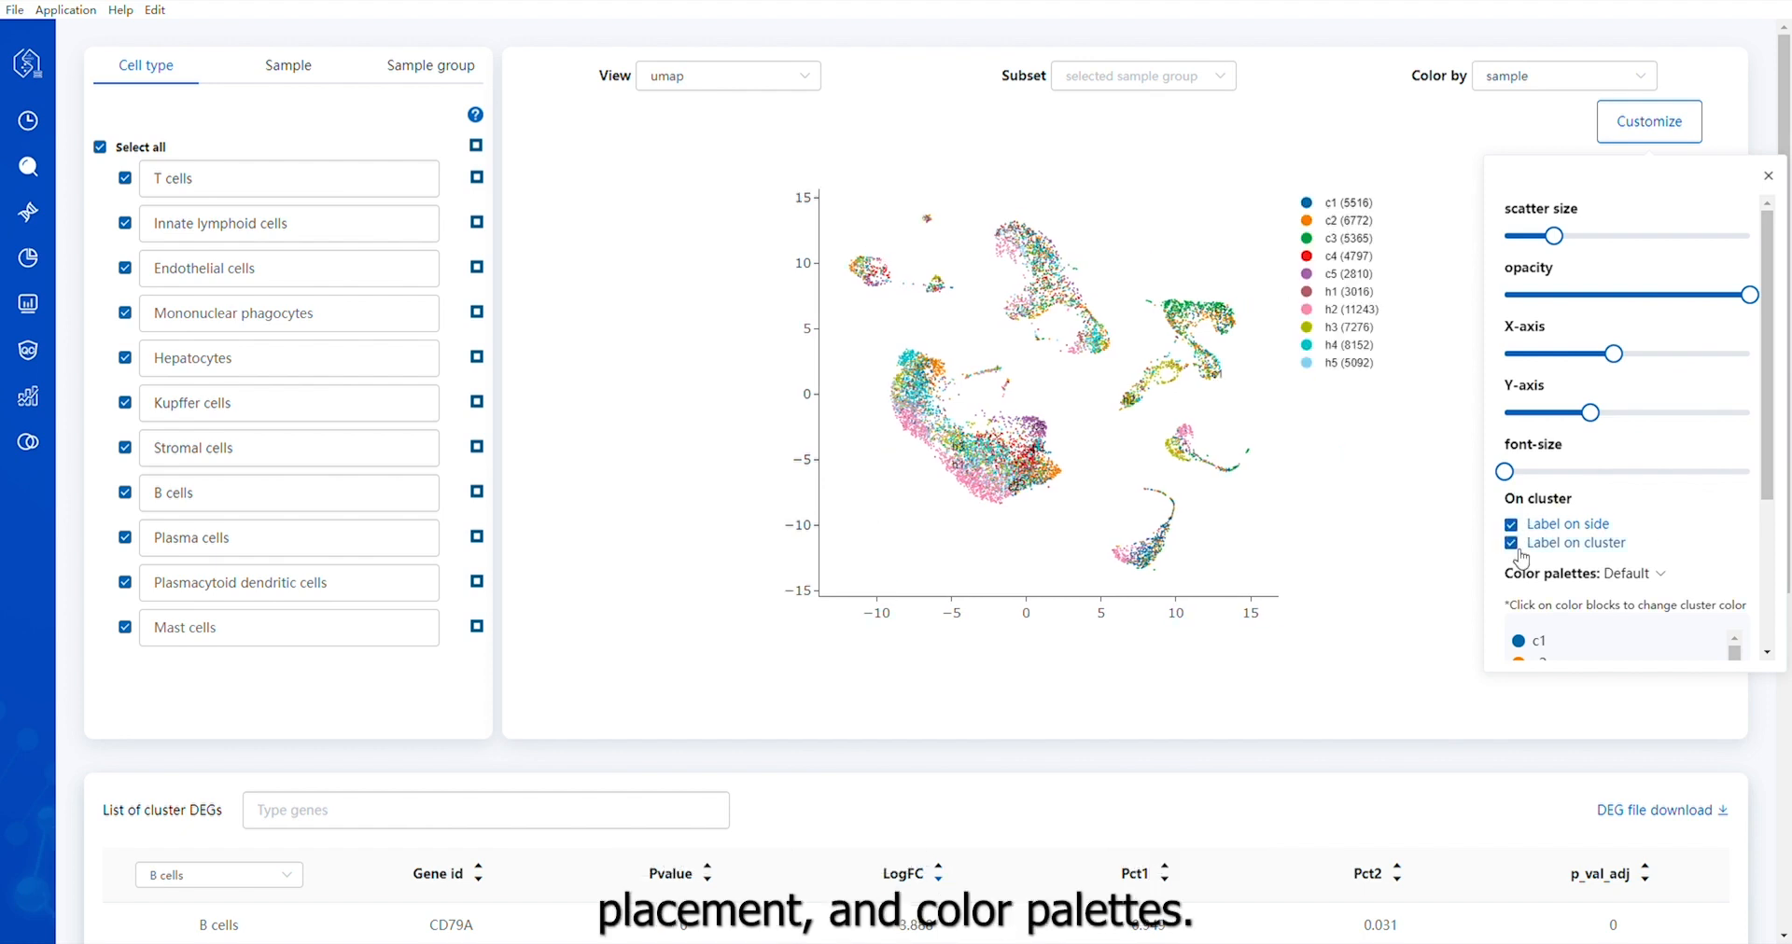
click(1515, 551)
Apply the Color_v1 color palette to the plot
scroll(1531, 551, down, 2)
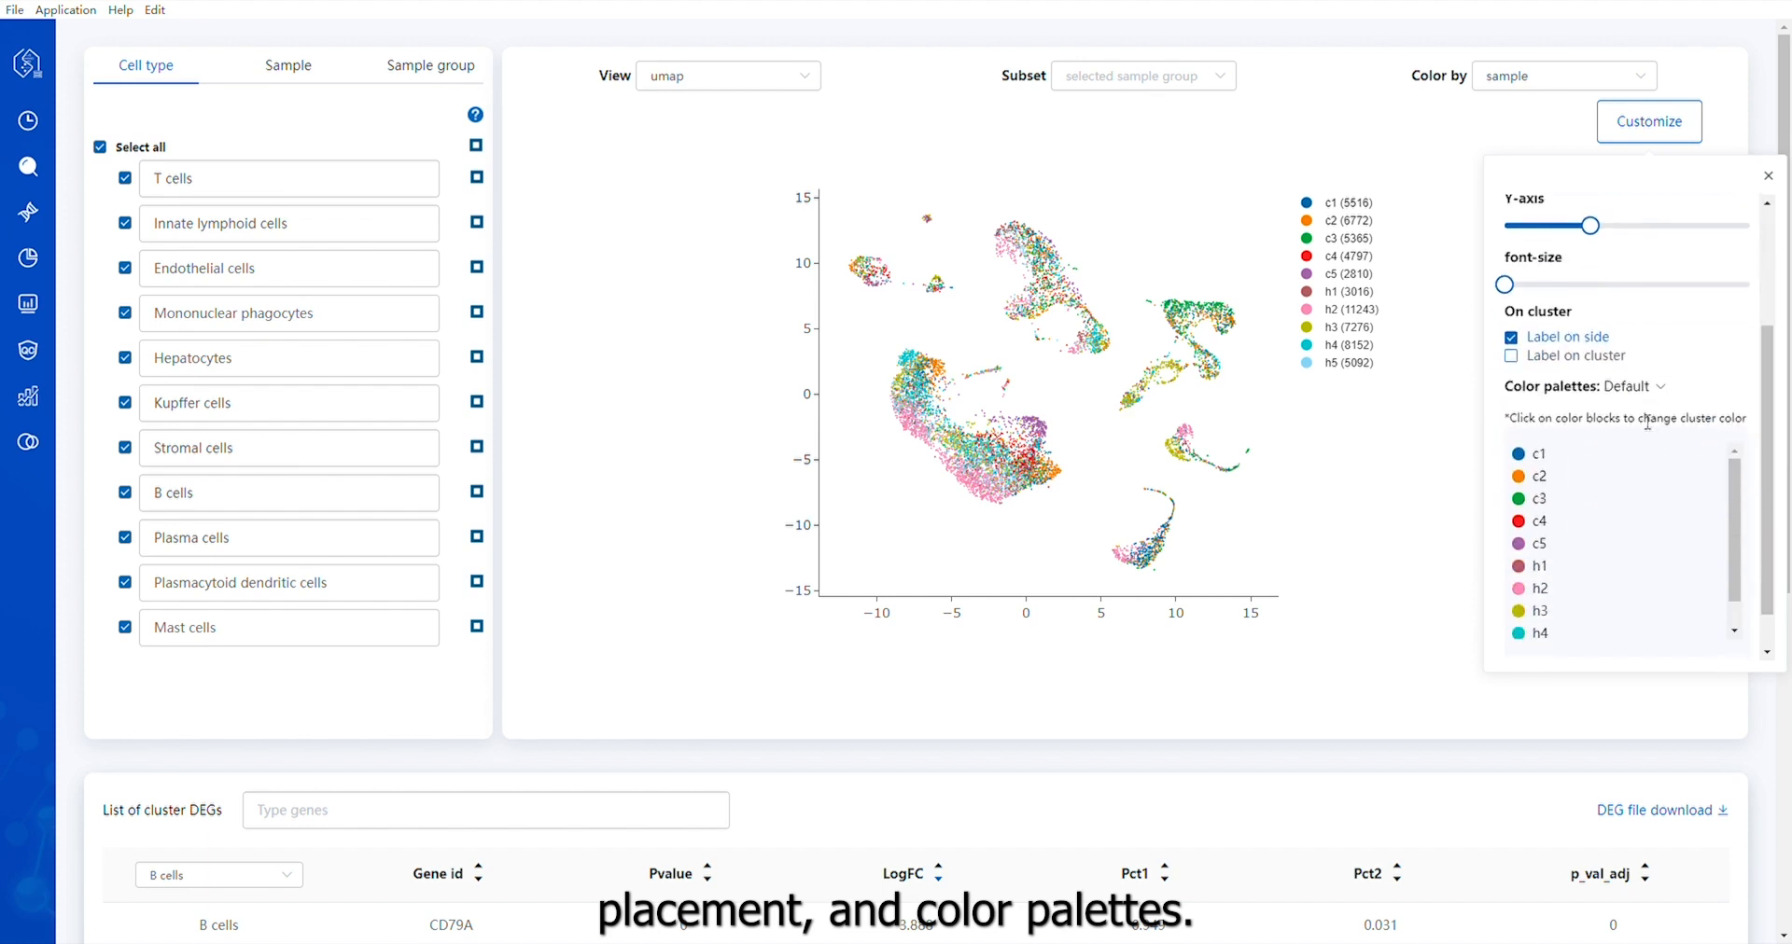
click(1638, 392)
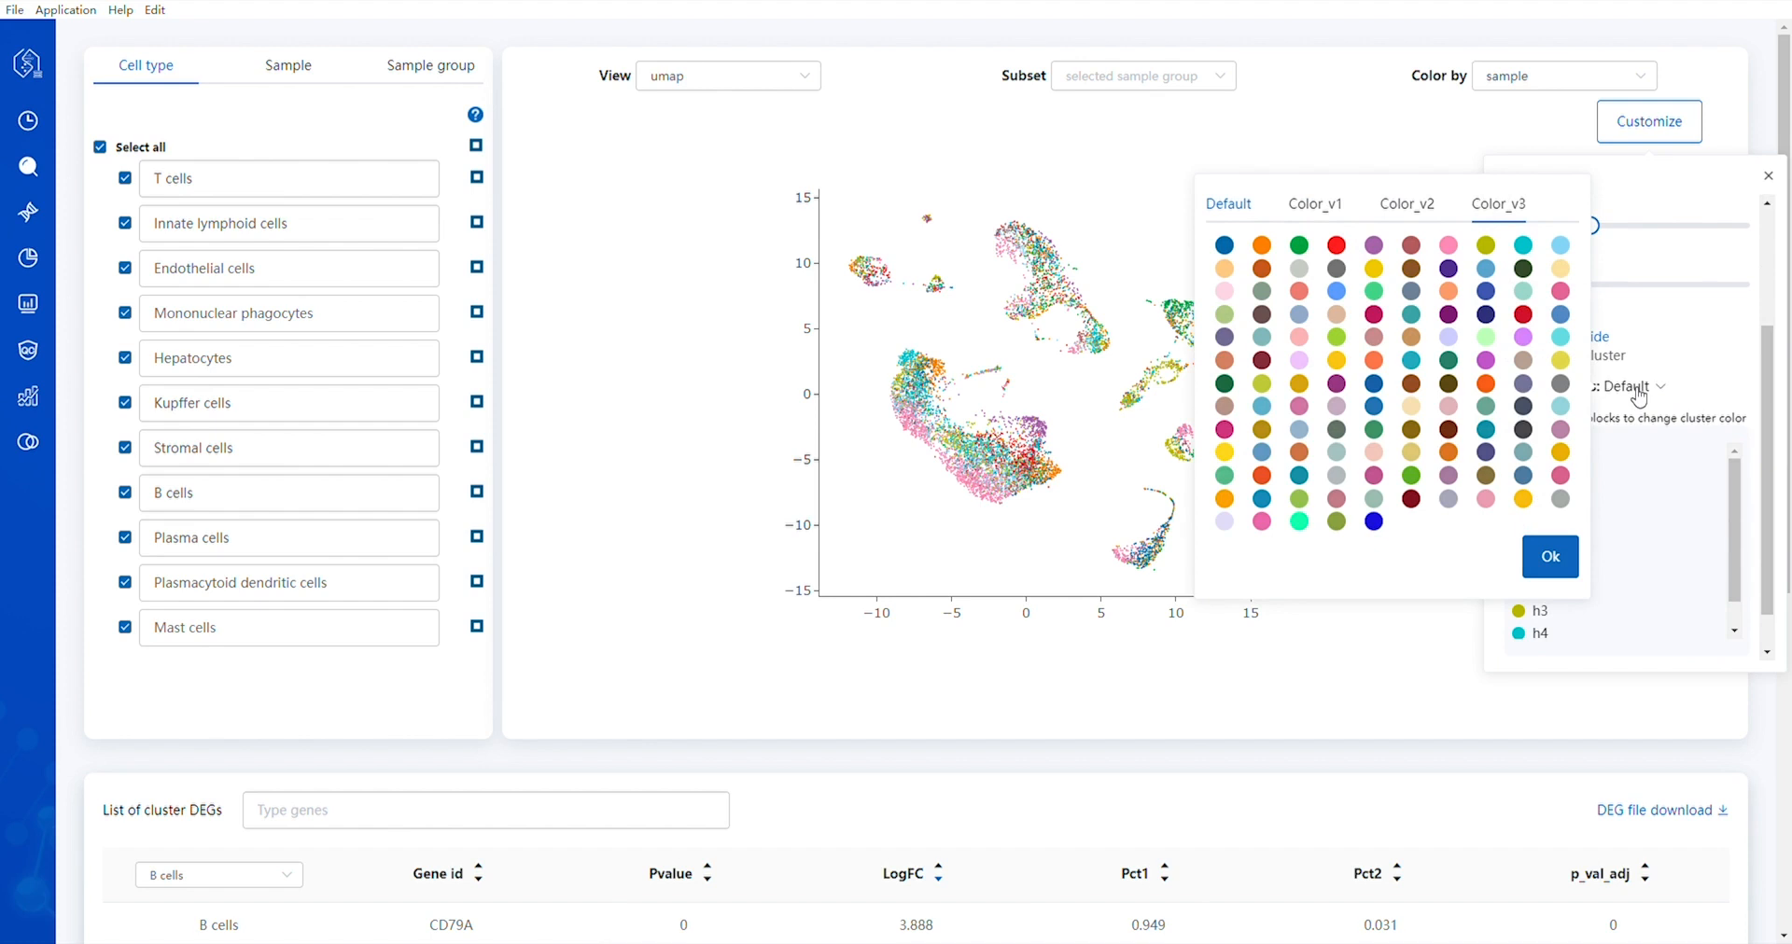
click(1315, 206)
click(1550, 556)
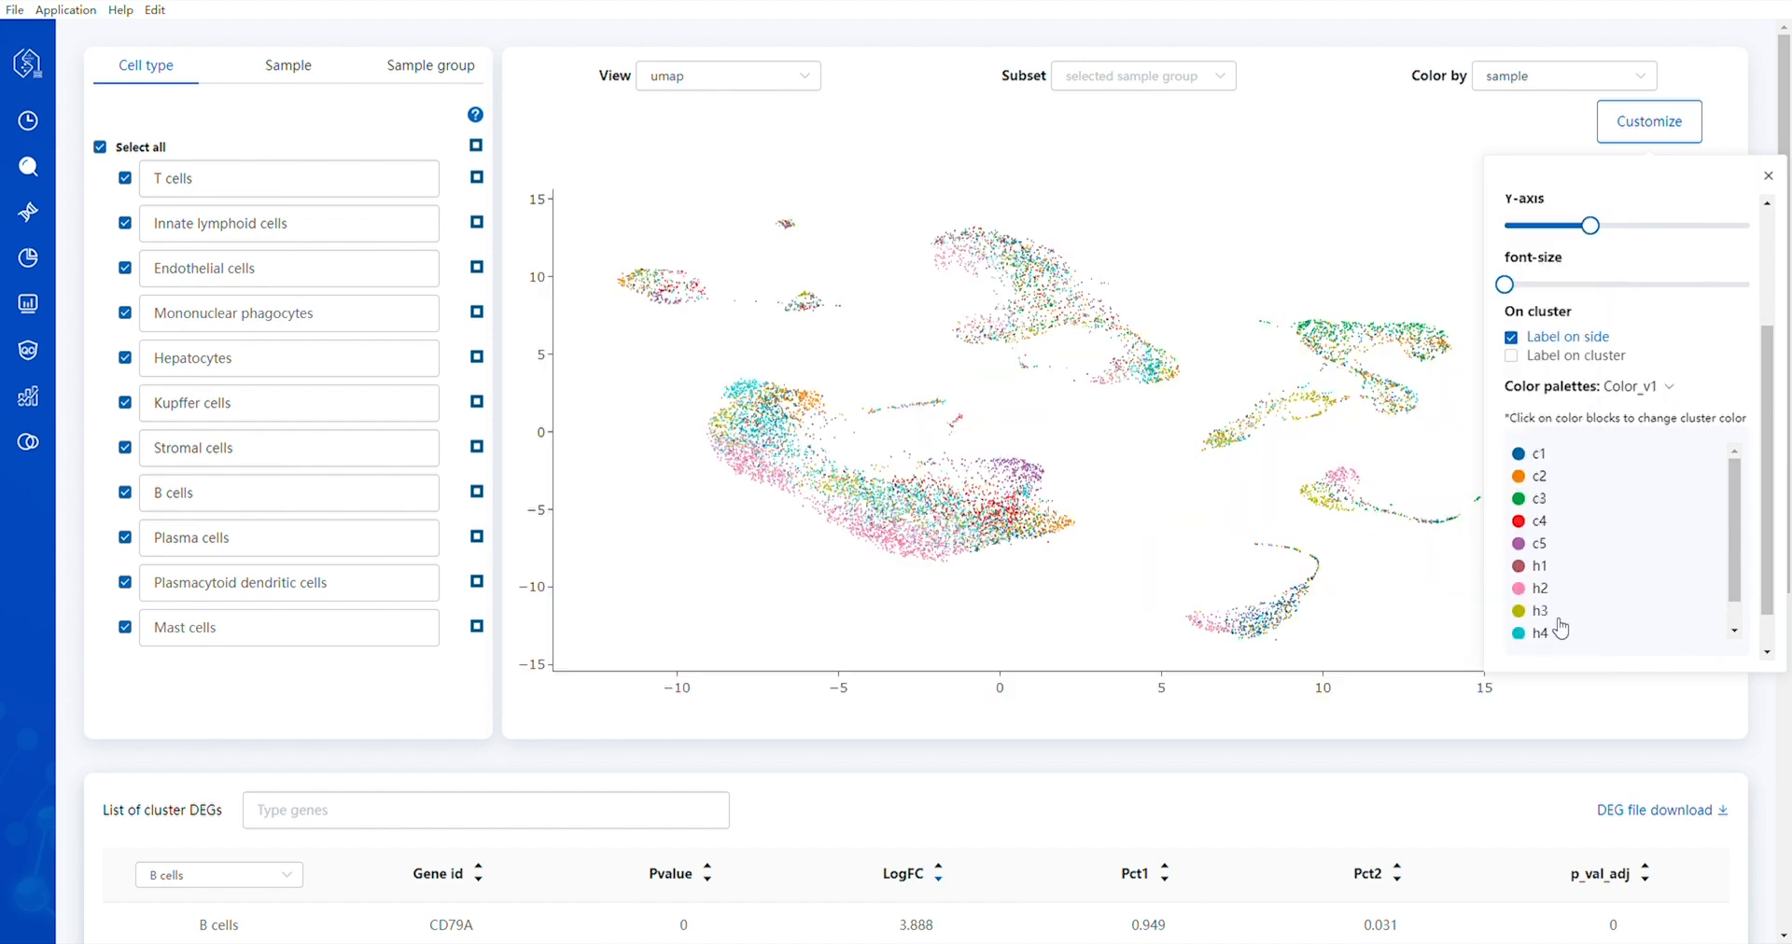
Change the color of sample c1 to #0C69A6
click(1533, 455)
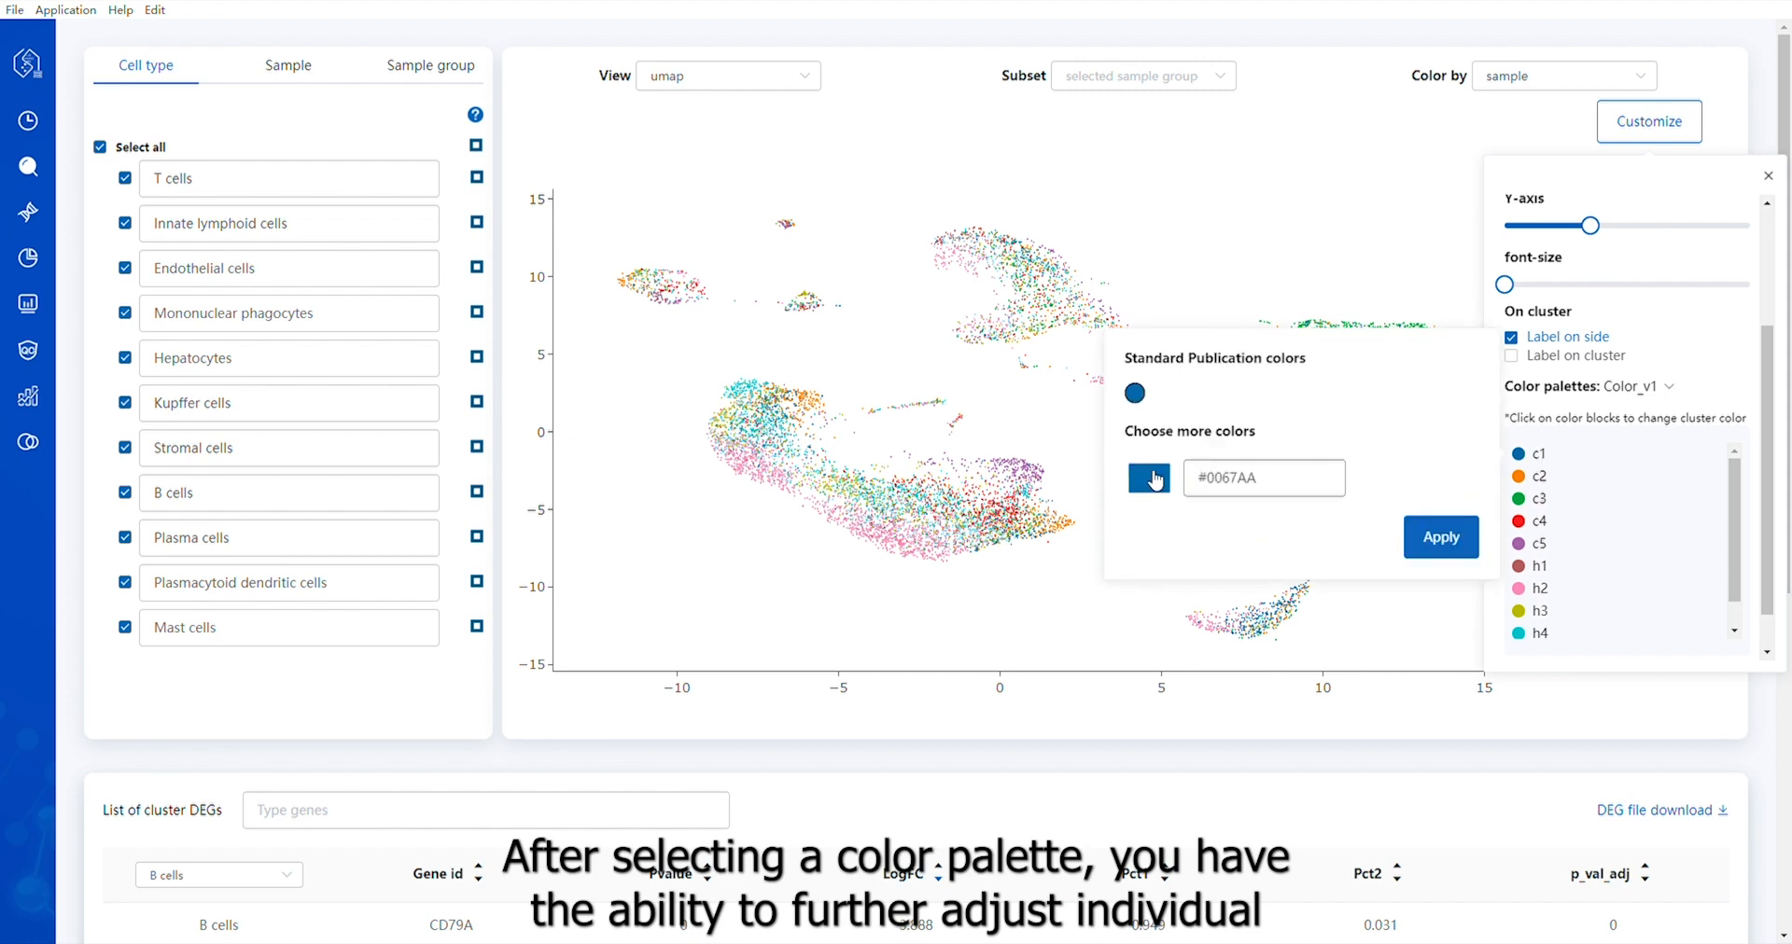
click(1153, 477)
drag(1213, 533, 1252, 562)
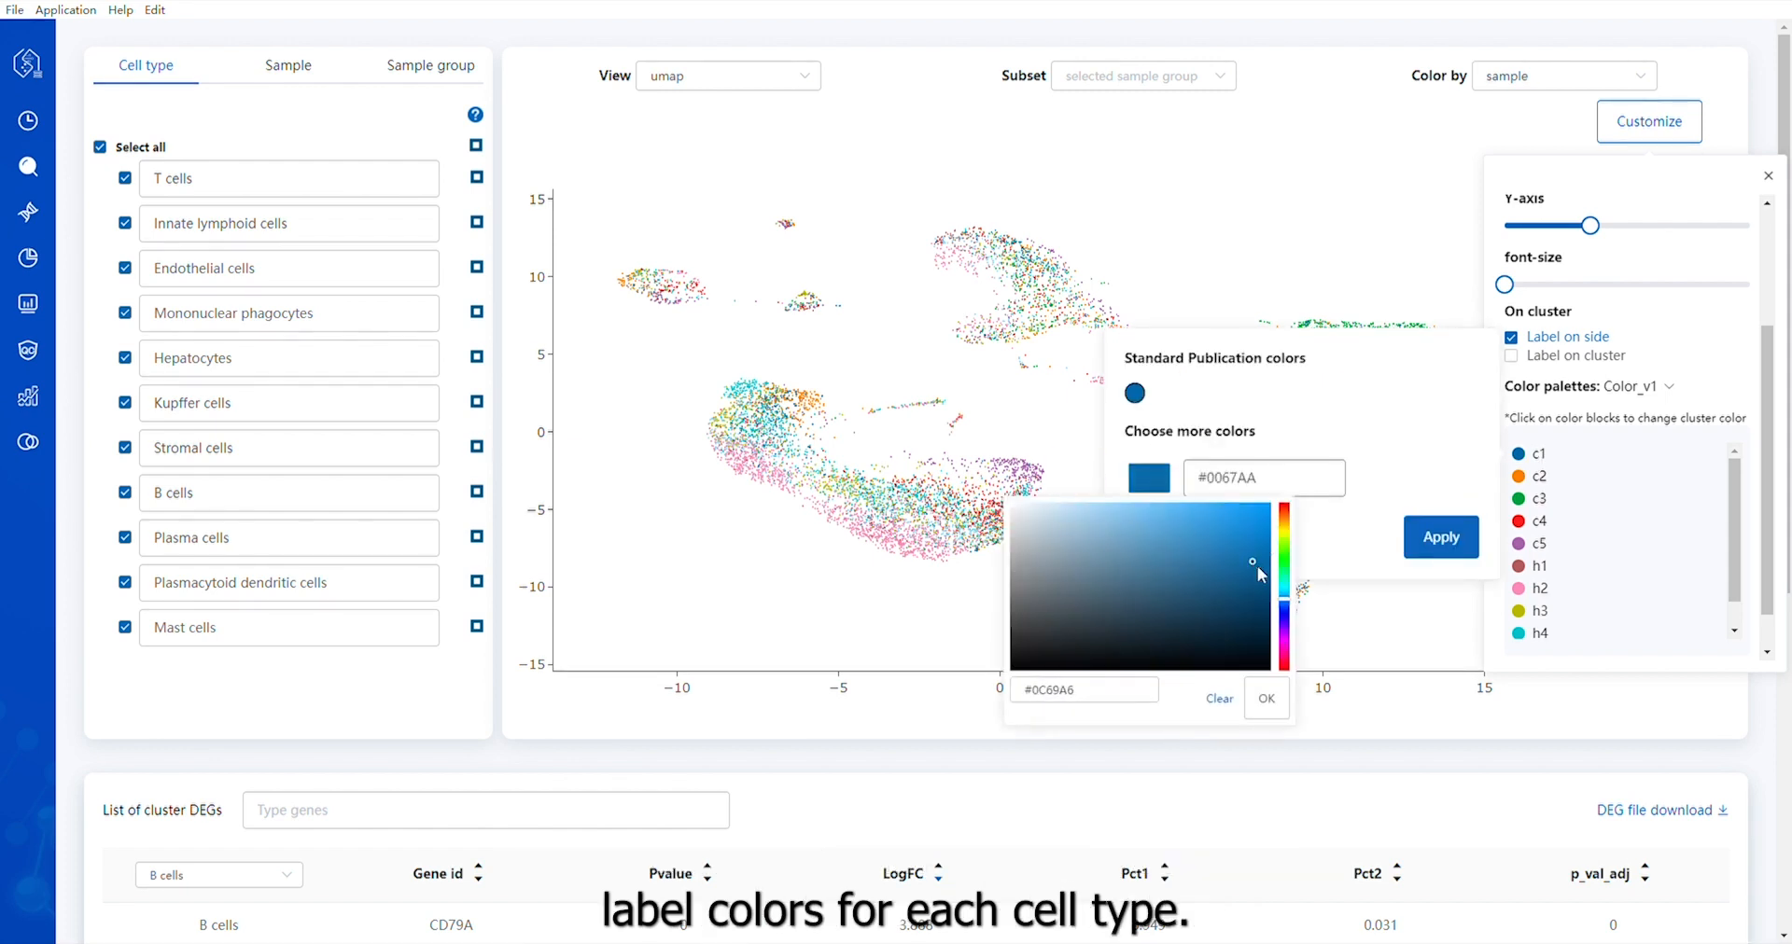
click(1269, 699)
click(1444, 553)
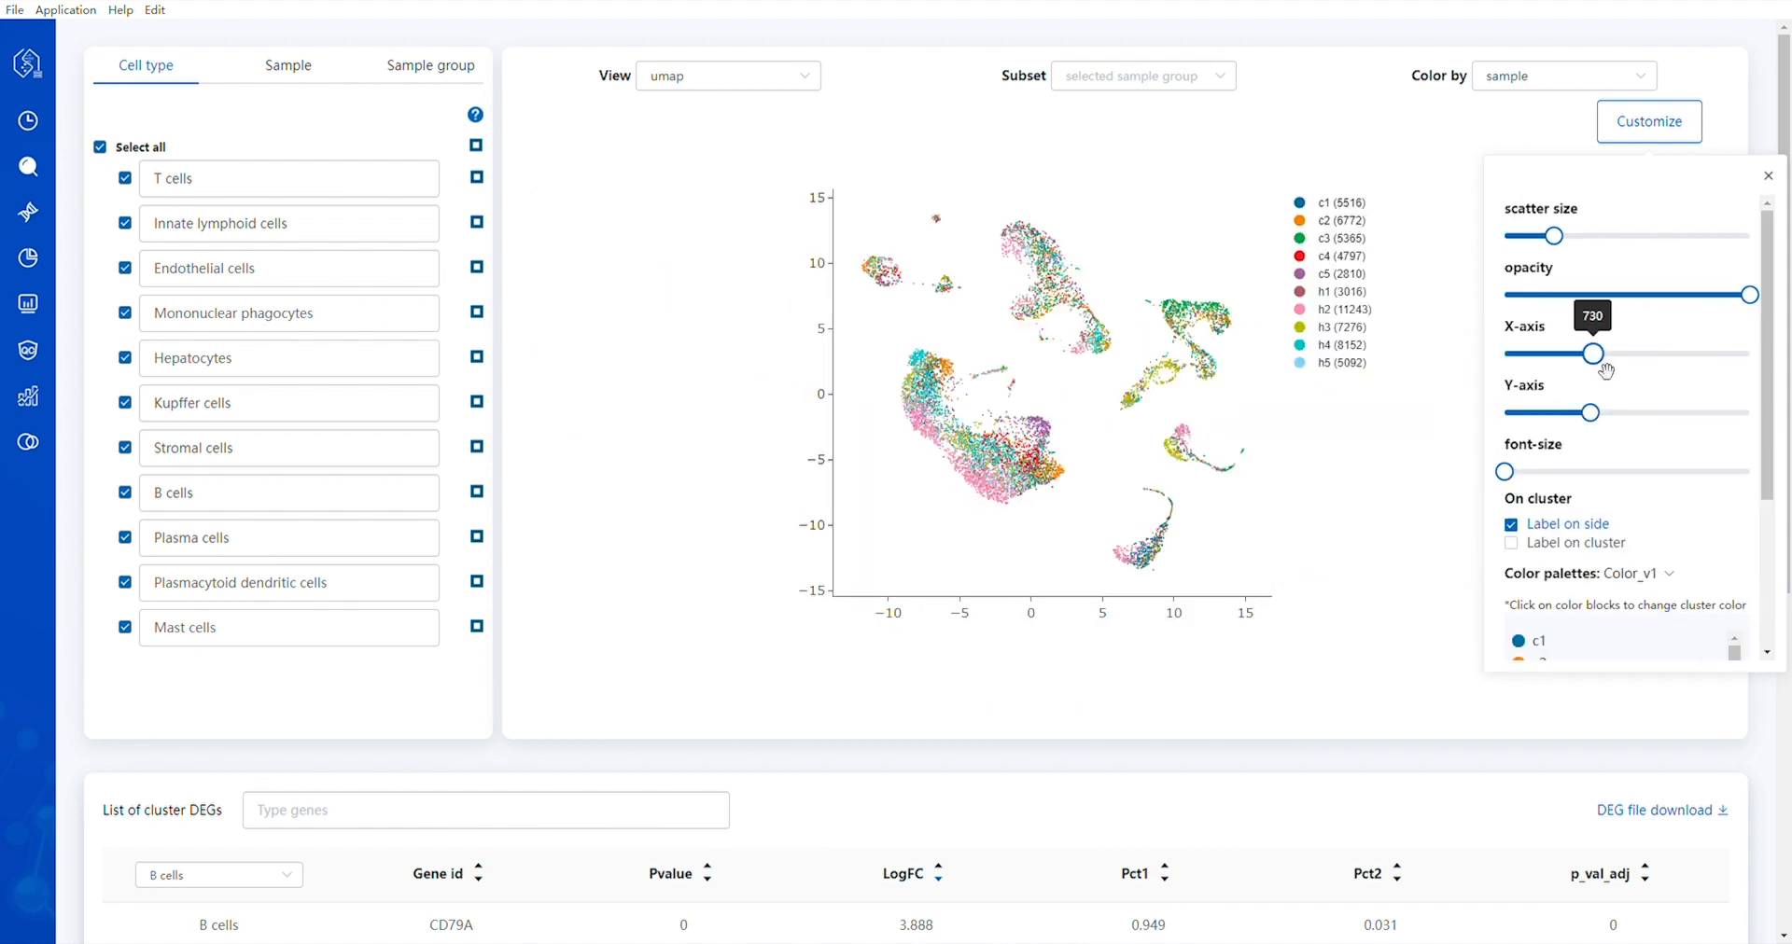
Set the X-axis length to 760 and apply the plot customization
drag(1595, 354, 1615, 355)
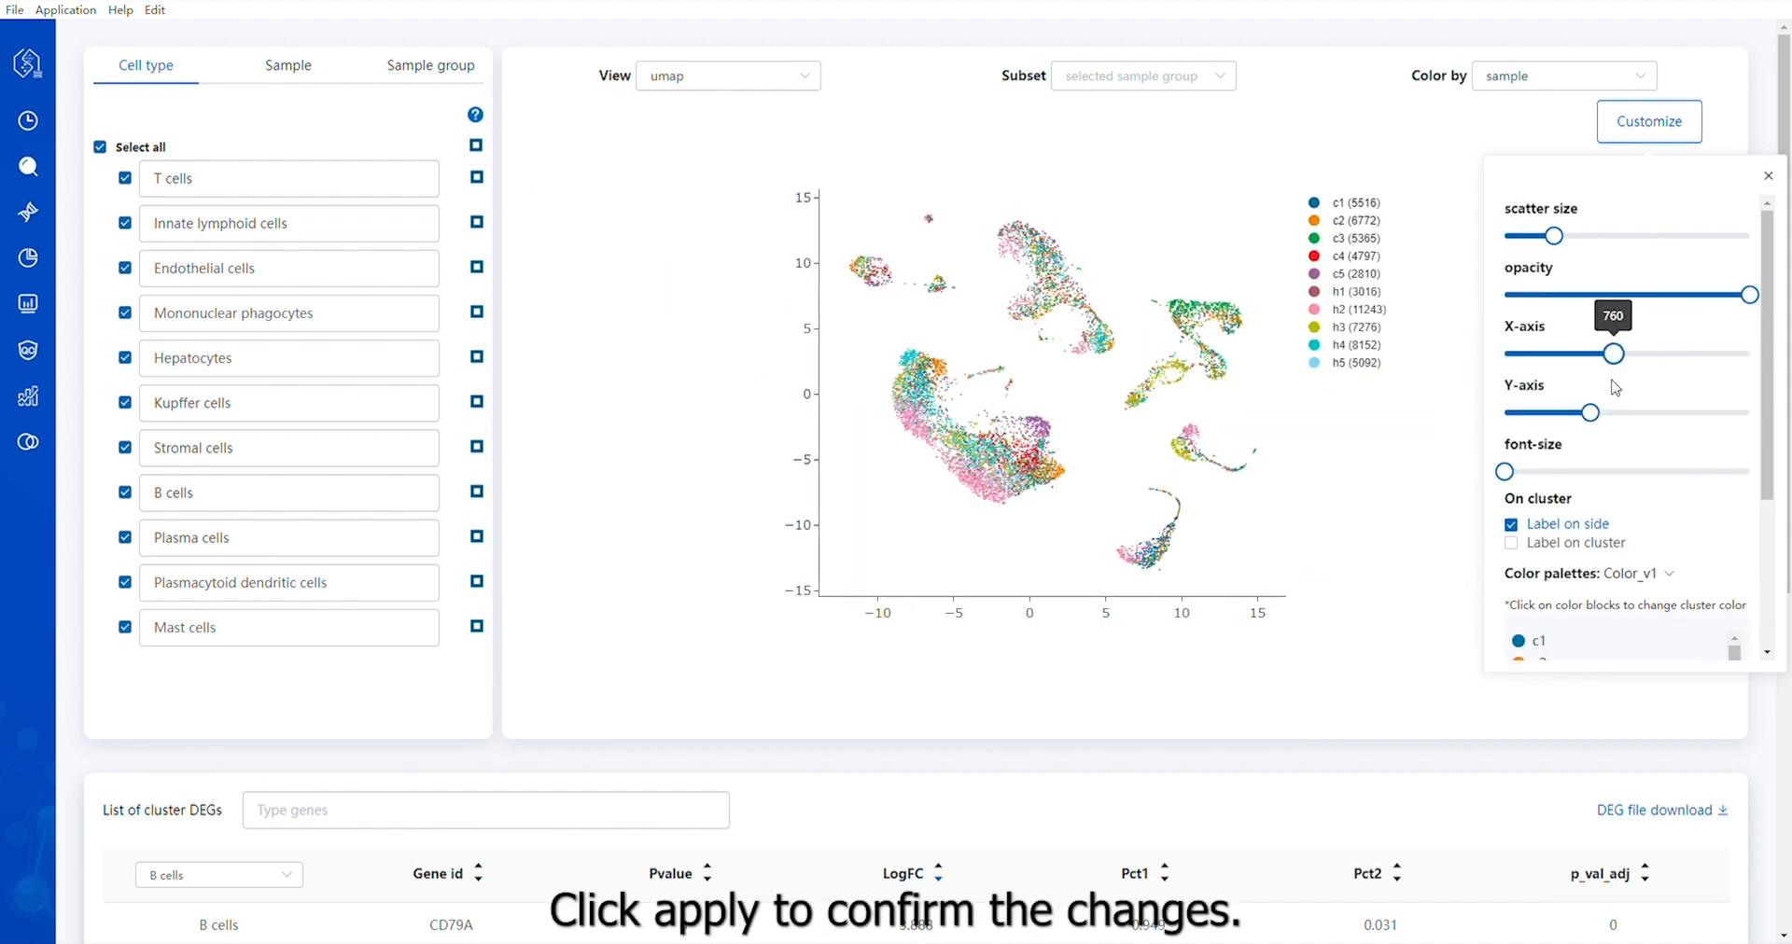
scroll(1633, 448, down, 3)
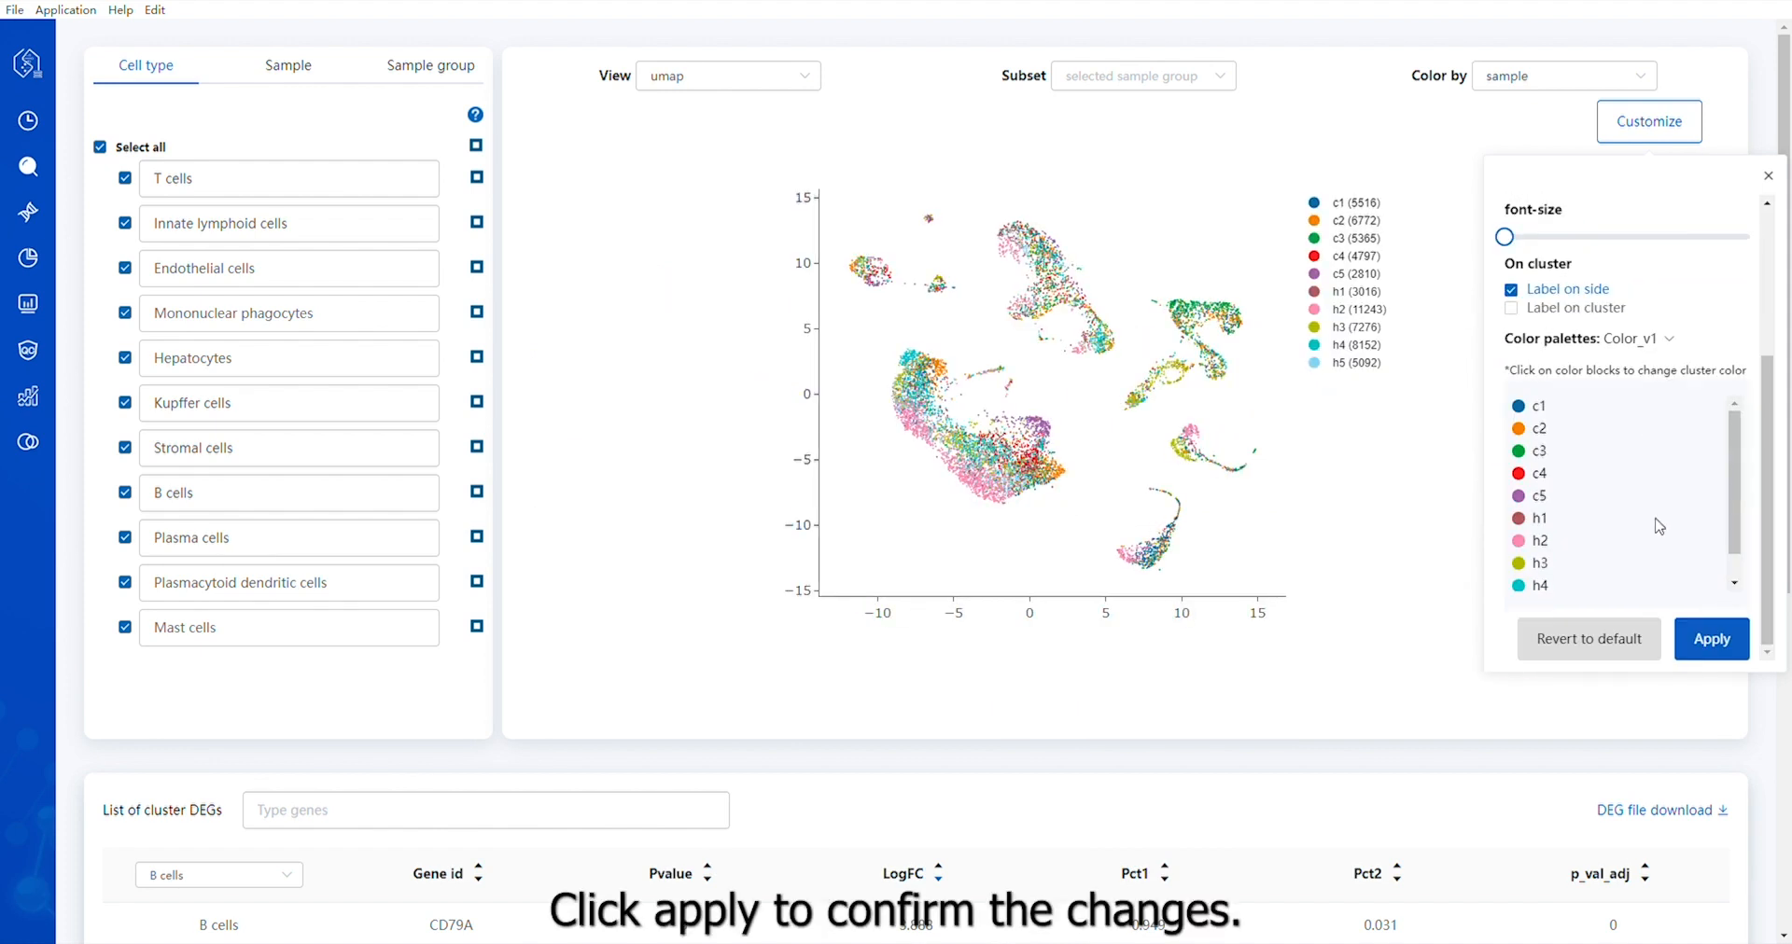
click(1713, 646)
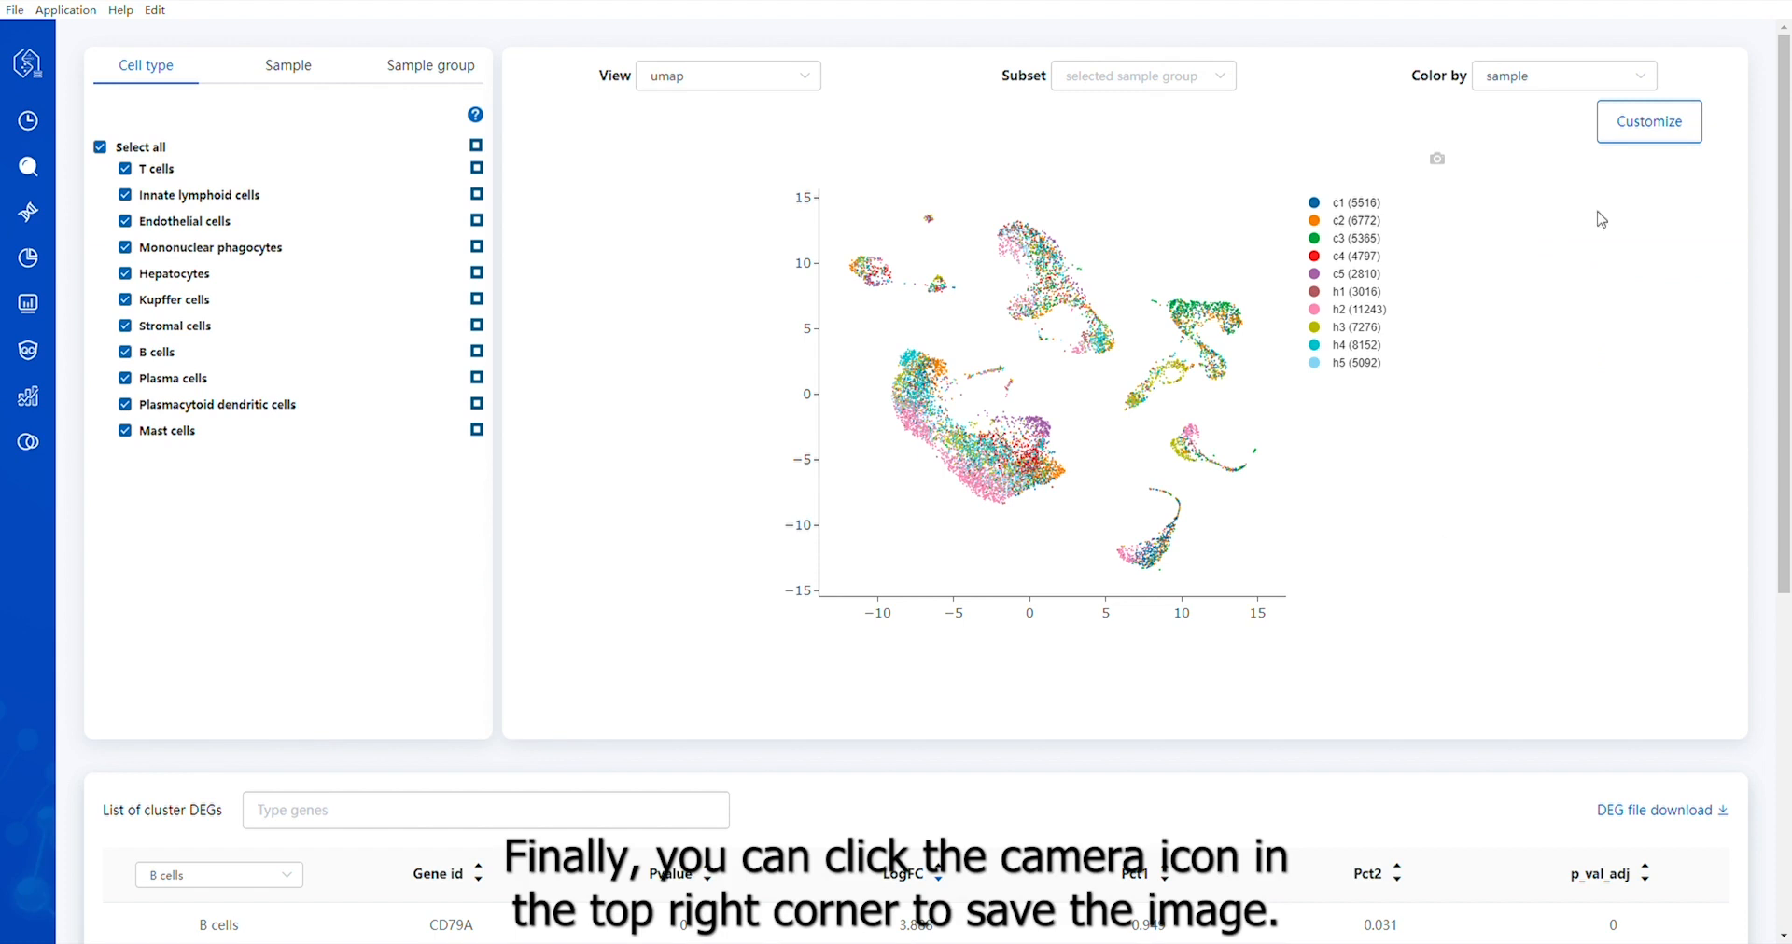
Save the customized plot as a tiff image
click(1437, 158)
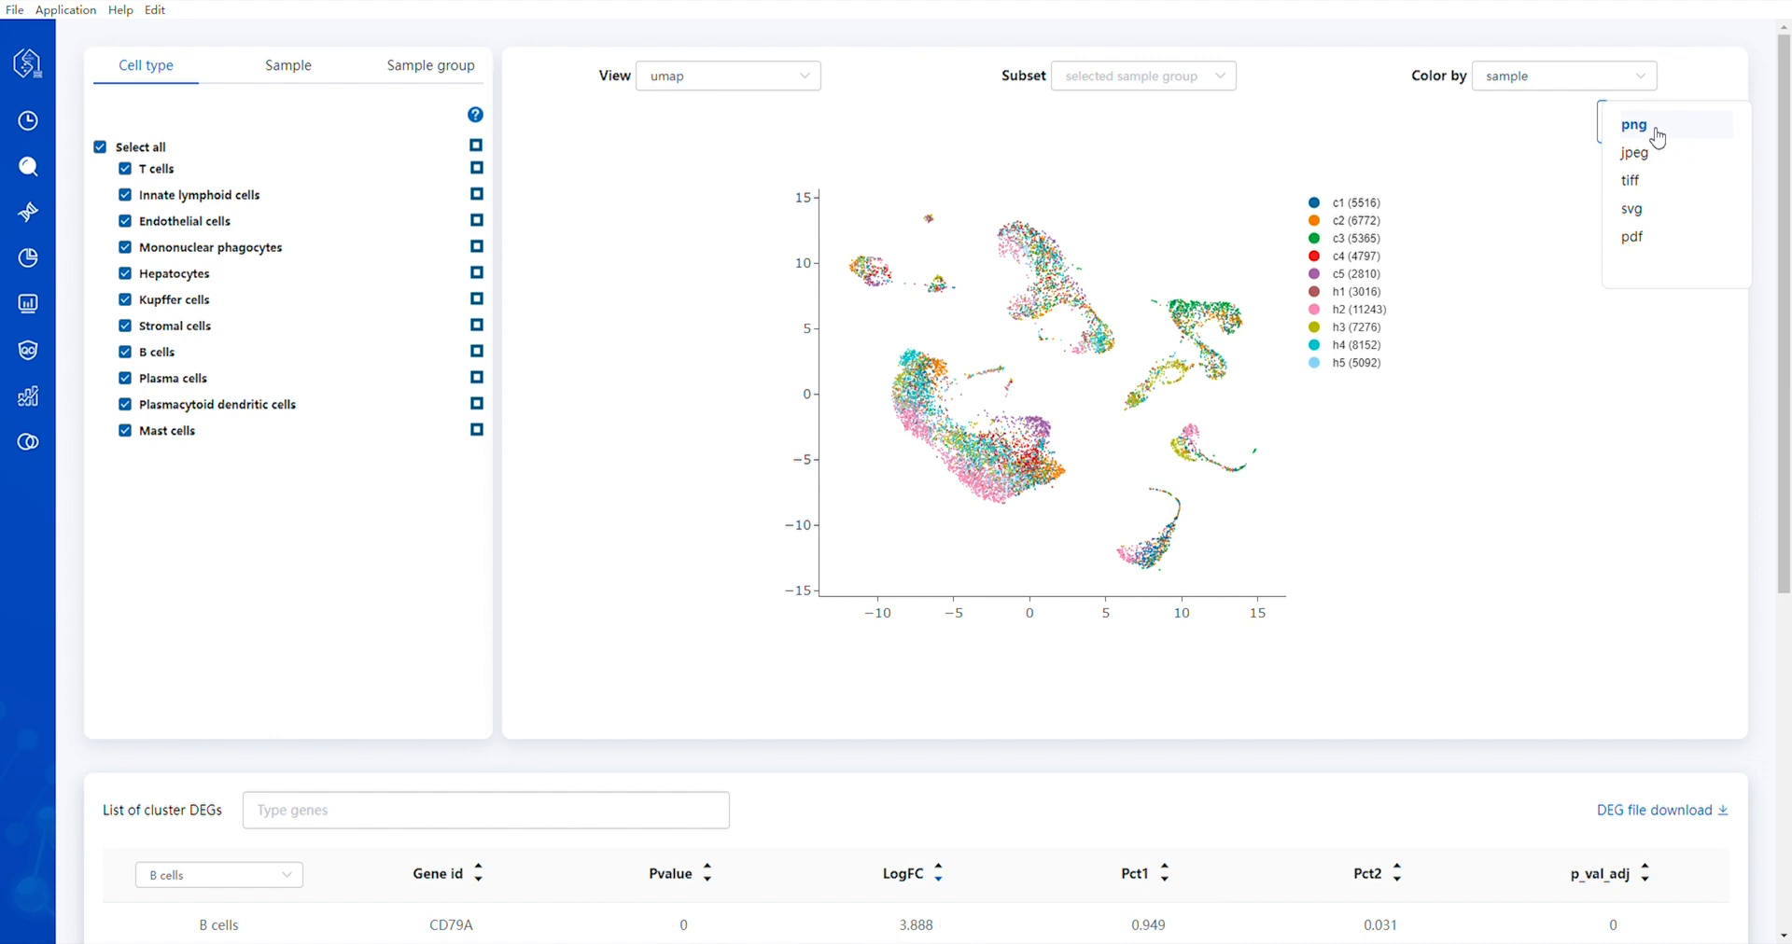
click(1645, 182)
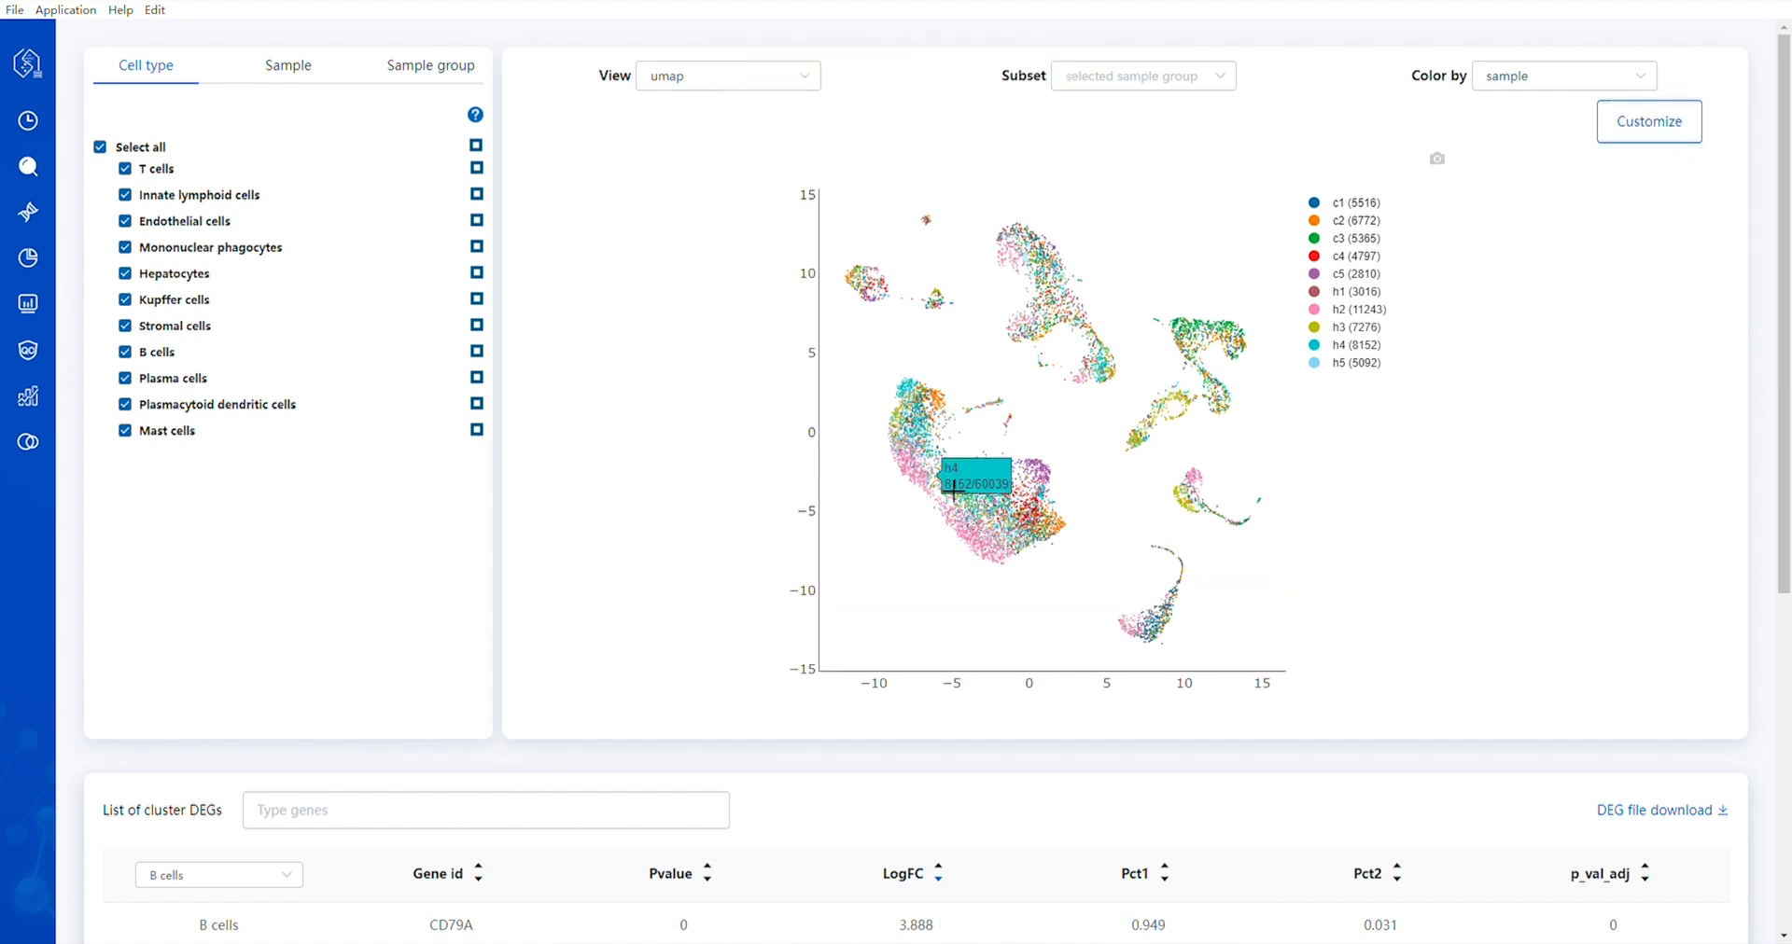
Search the list of cluster DEGs for the gene CD37
scroll(1317, 503, down, 6)
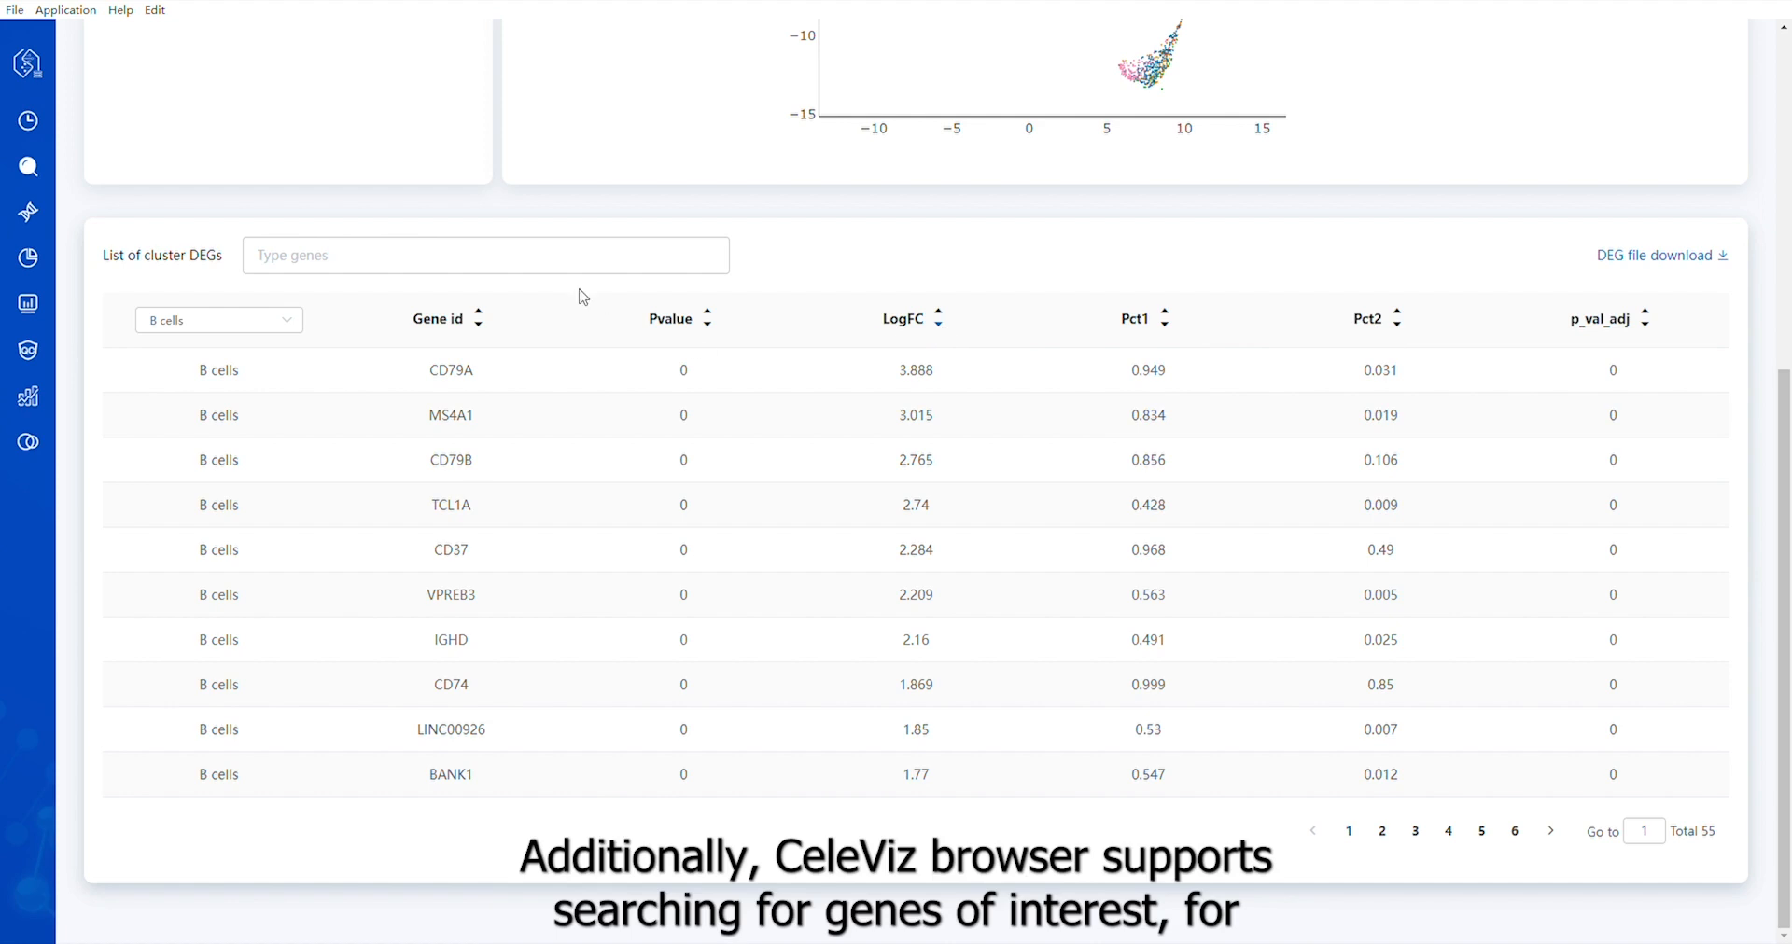
click(482, 258)
text(CD37)
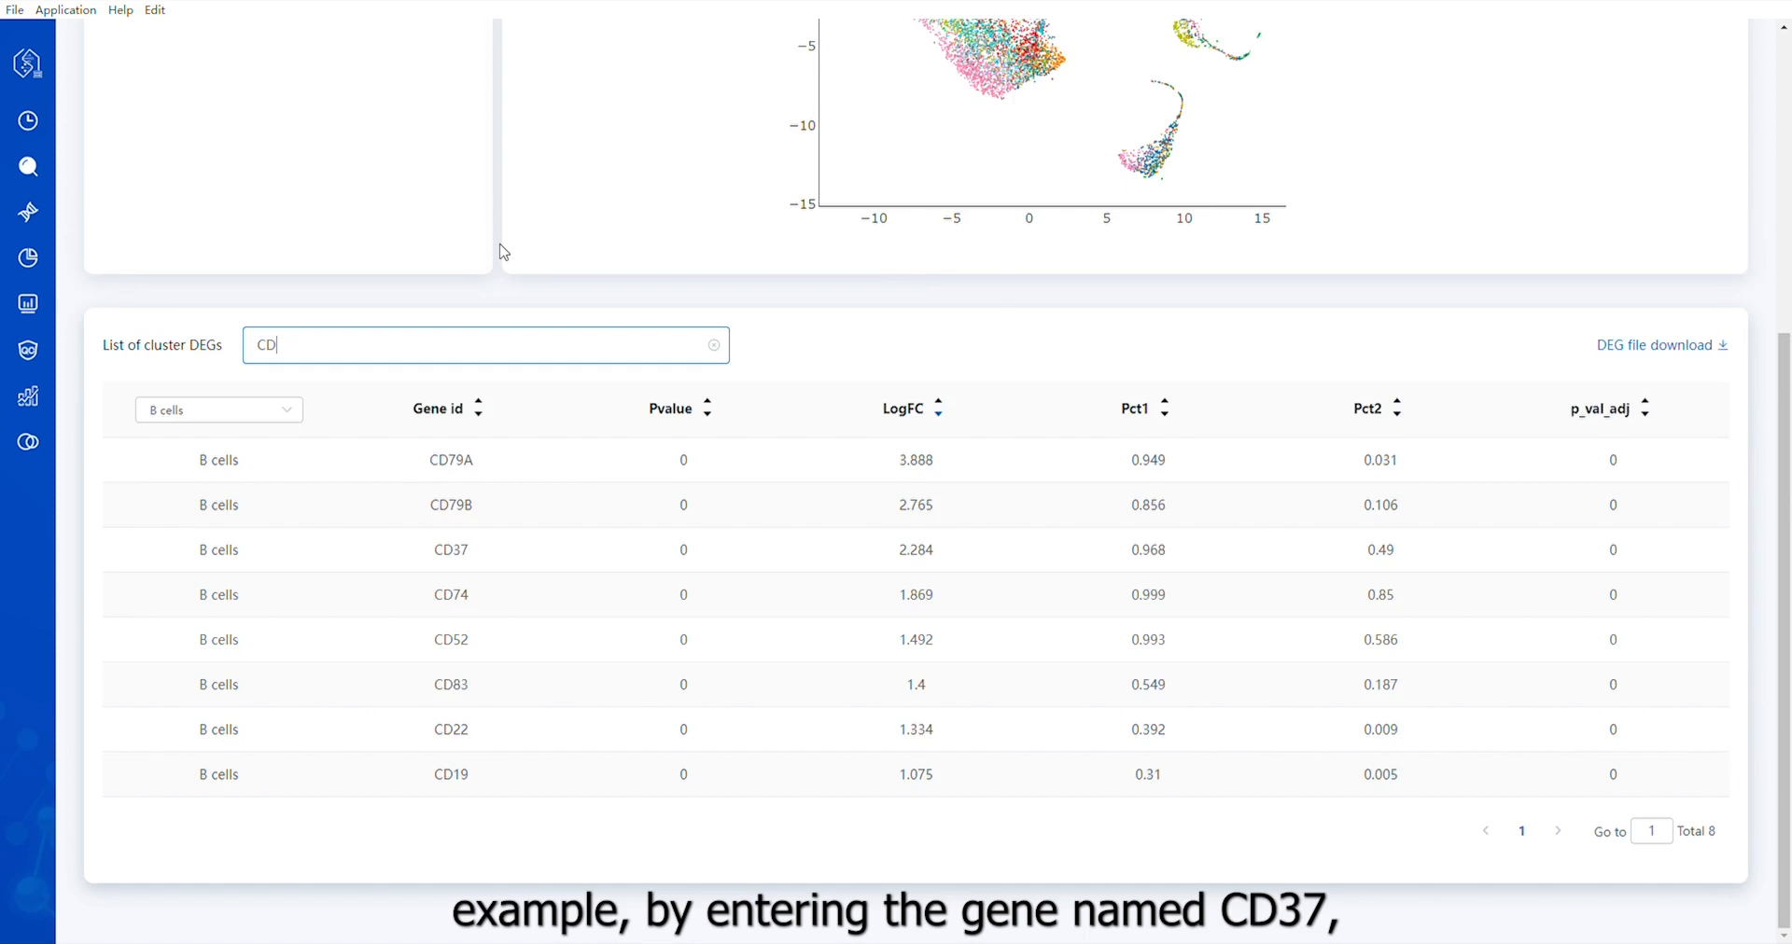
Clear the gene search and list the B cells cluster DEGs sorted by LogFC in descending order
key(ctrl+a)
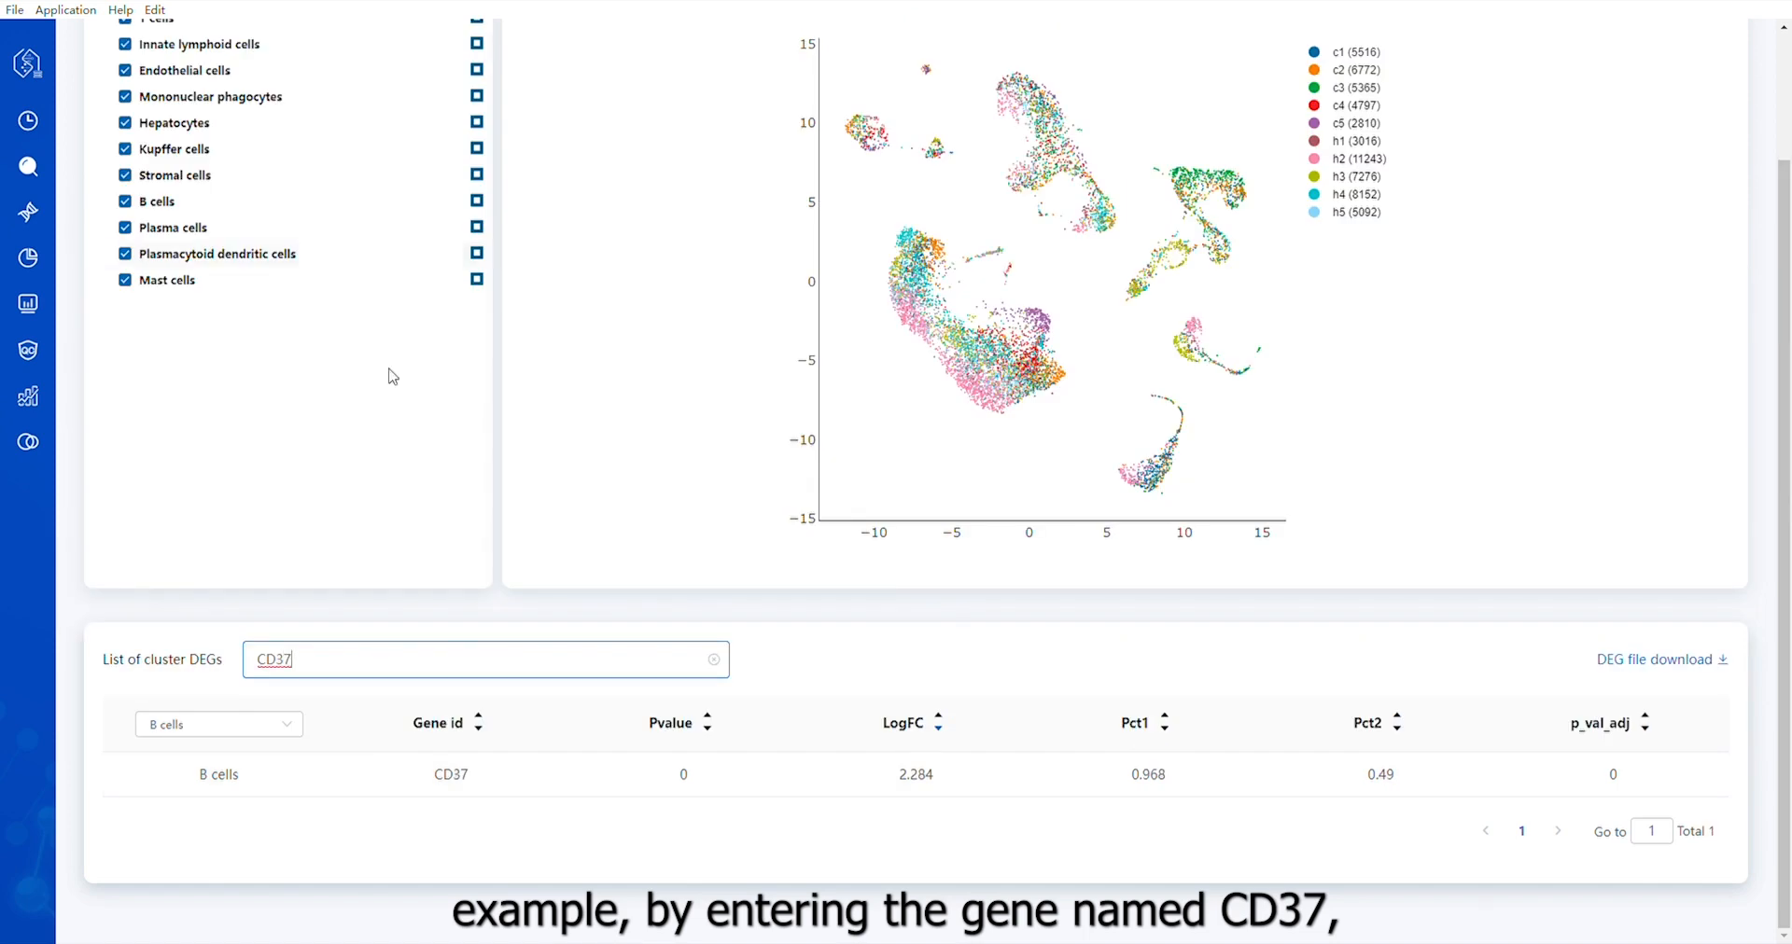
key(BackSpace)
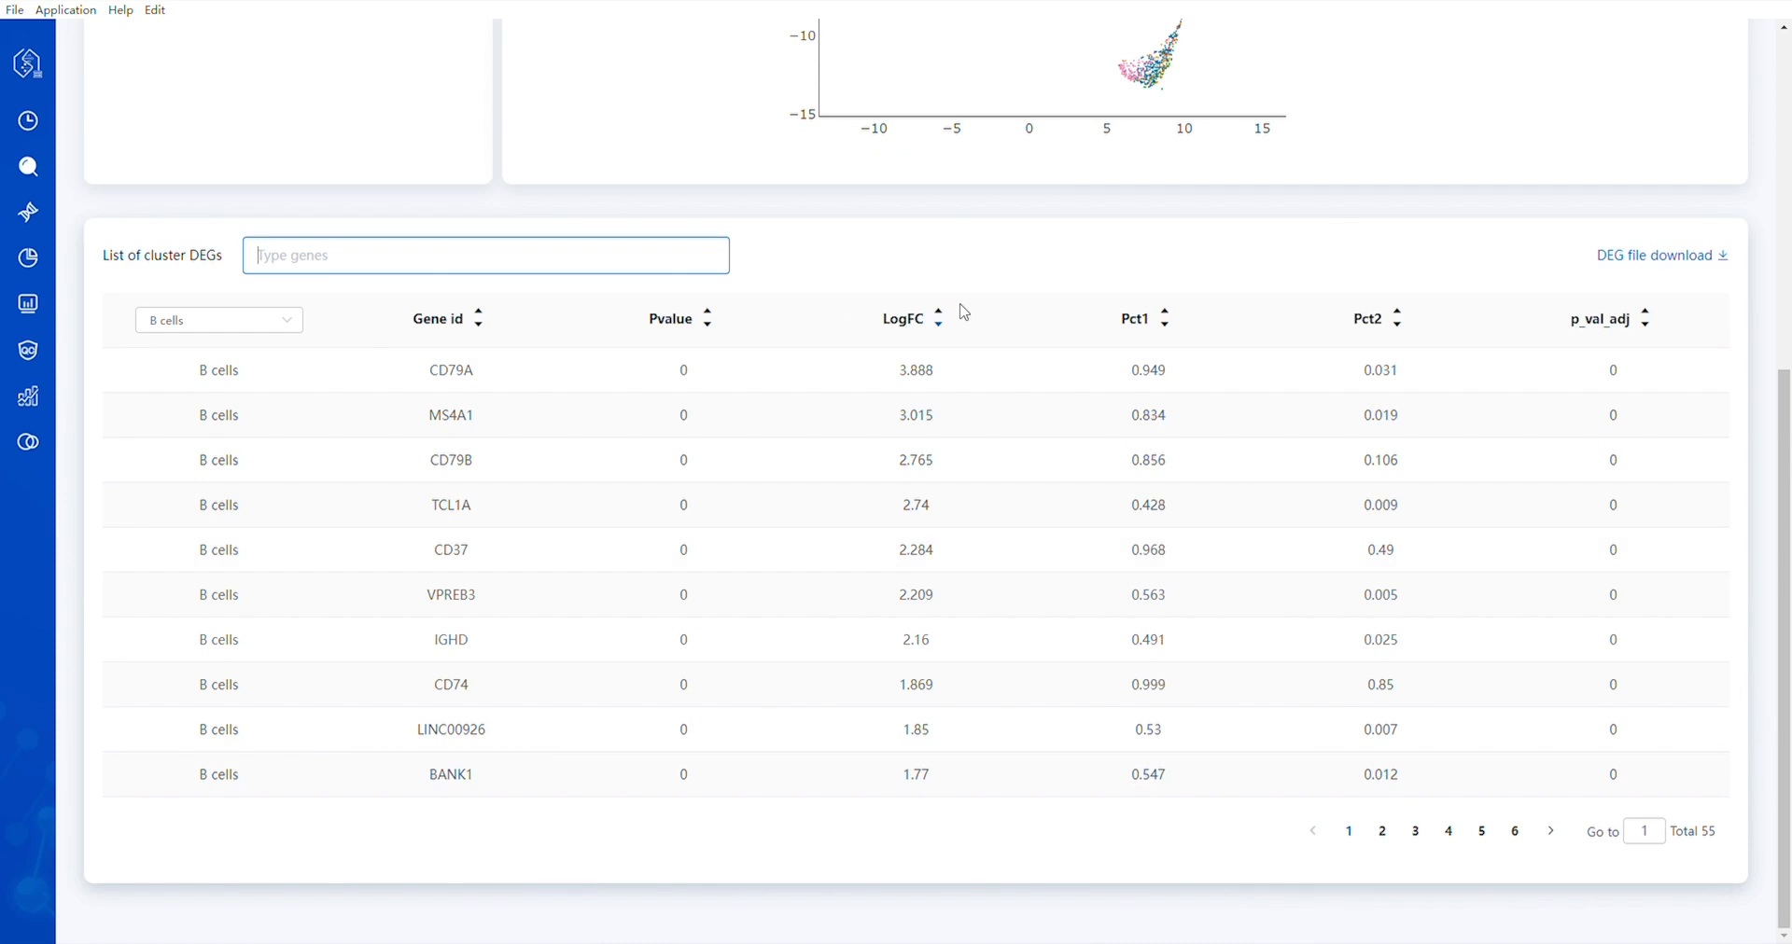
click(260, 322)
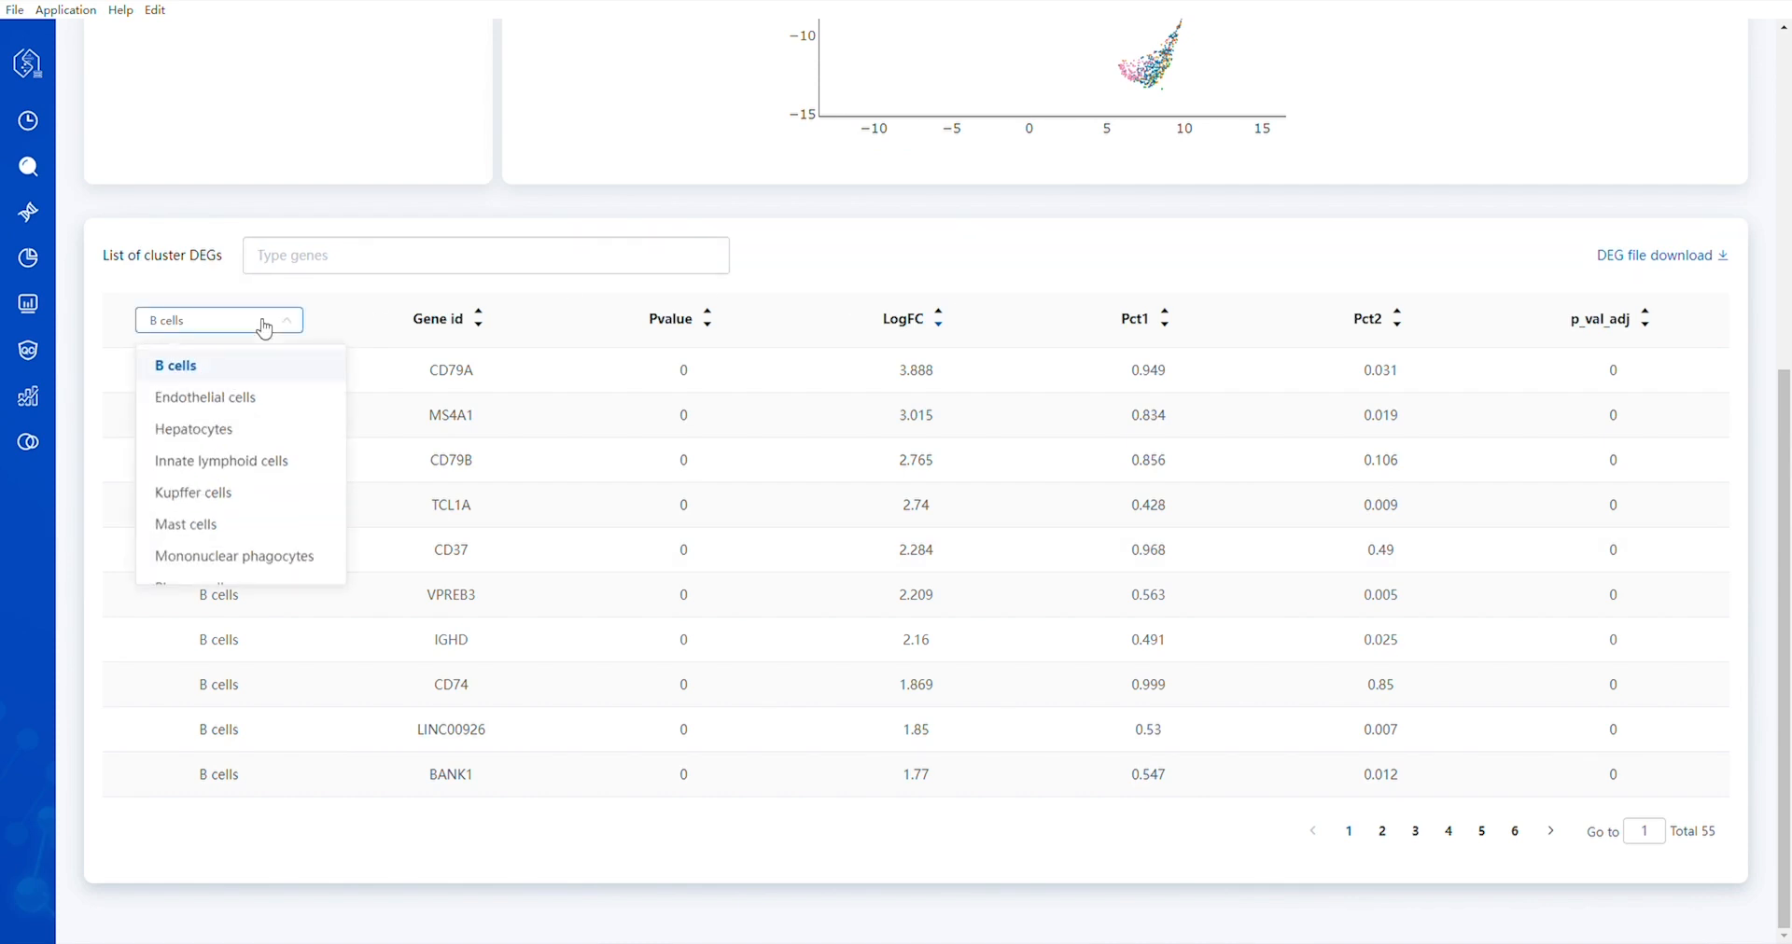
click(193, 378)
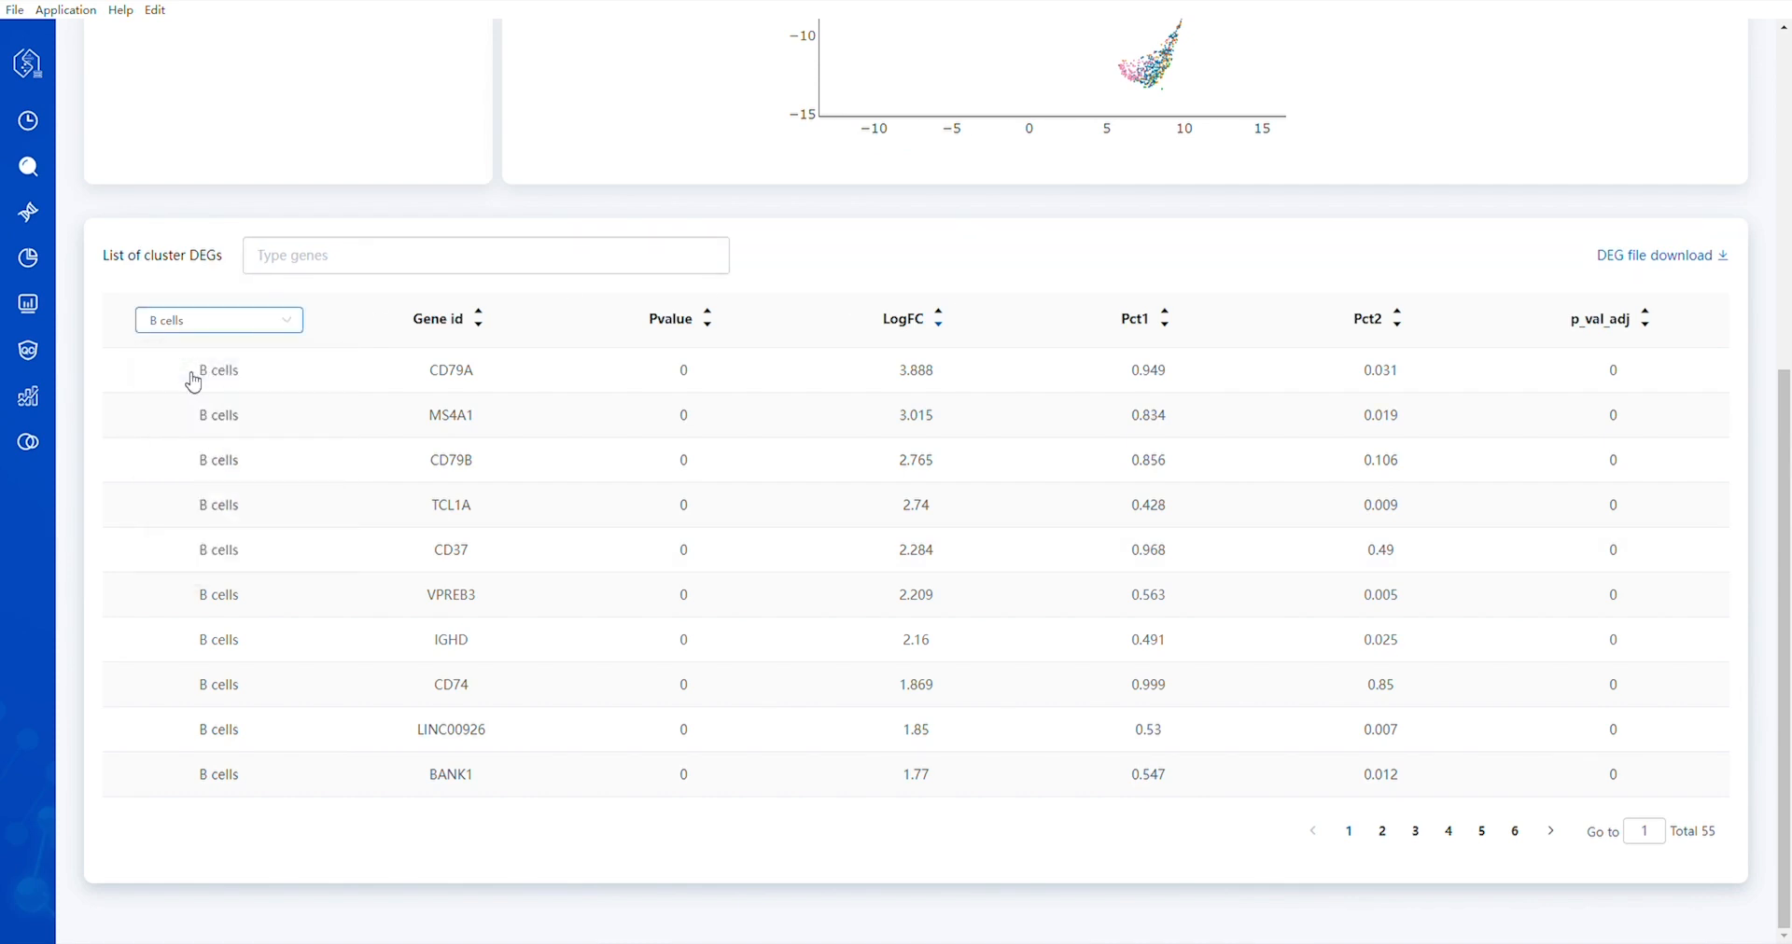
click(948, 333)
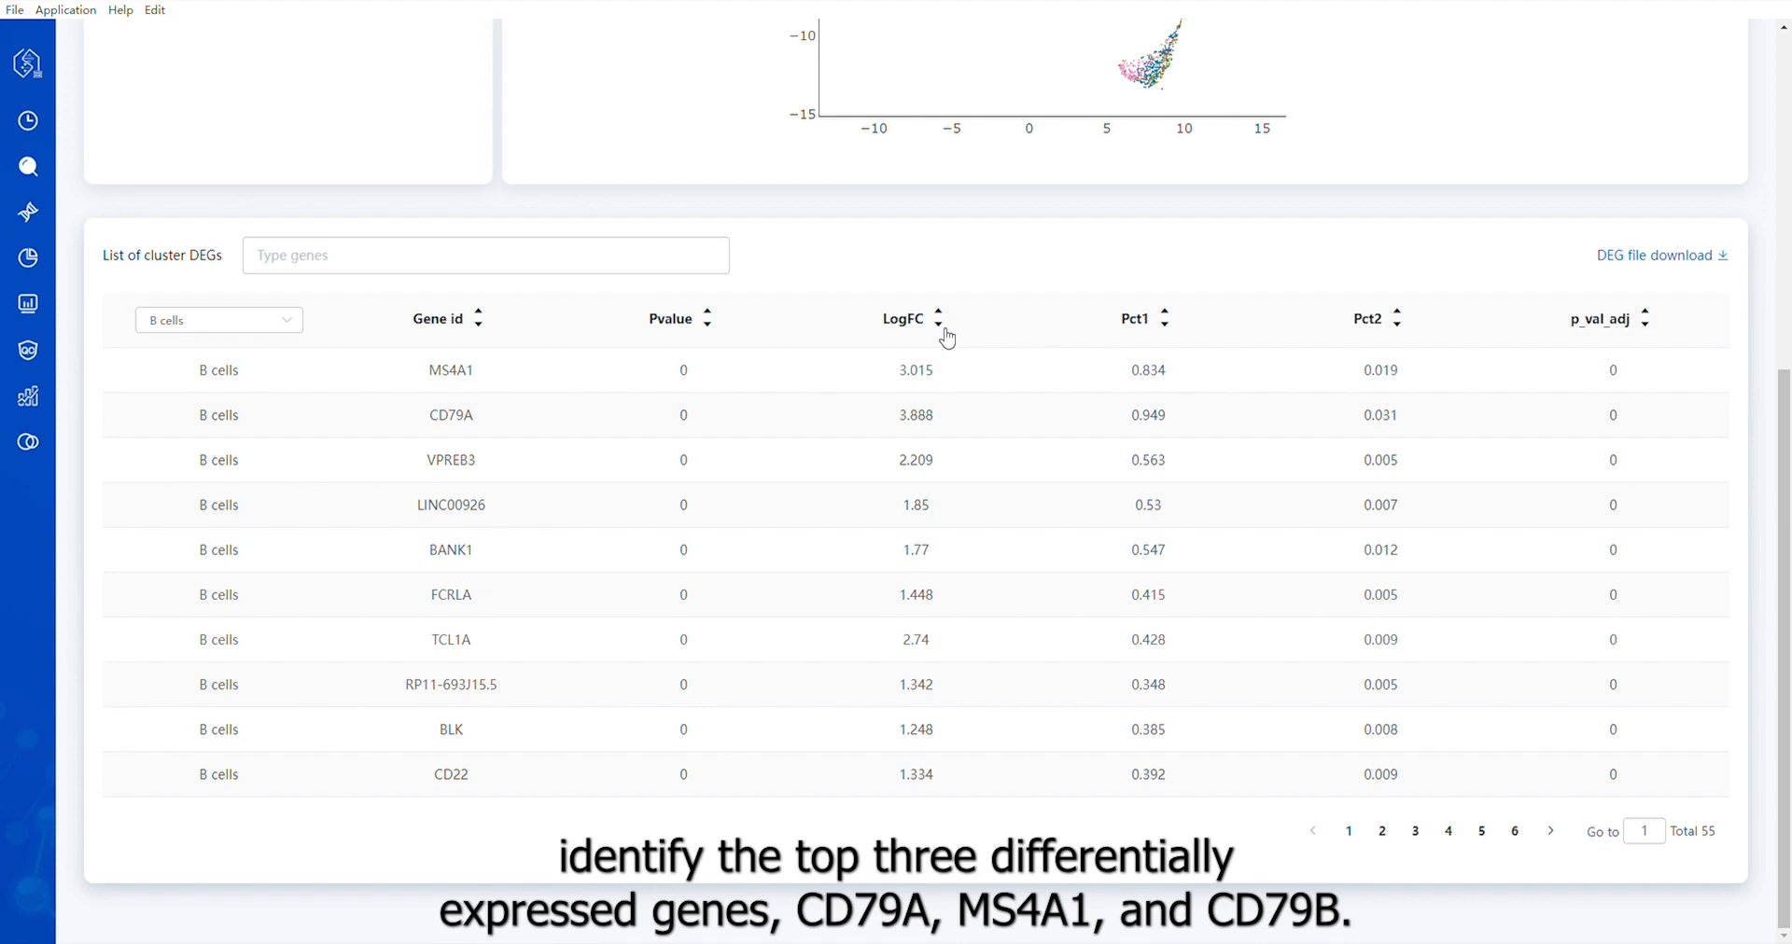
click(947, 337)
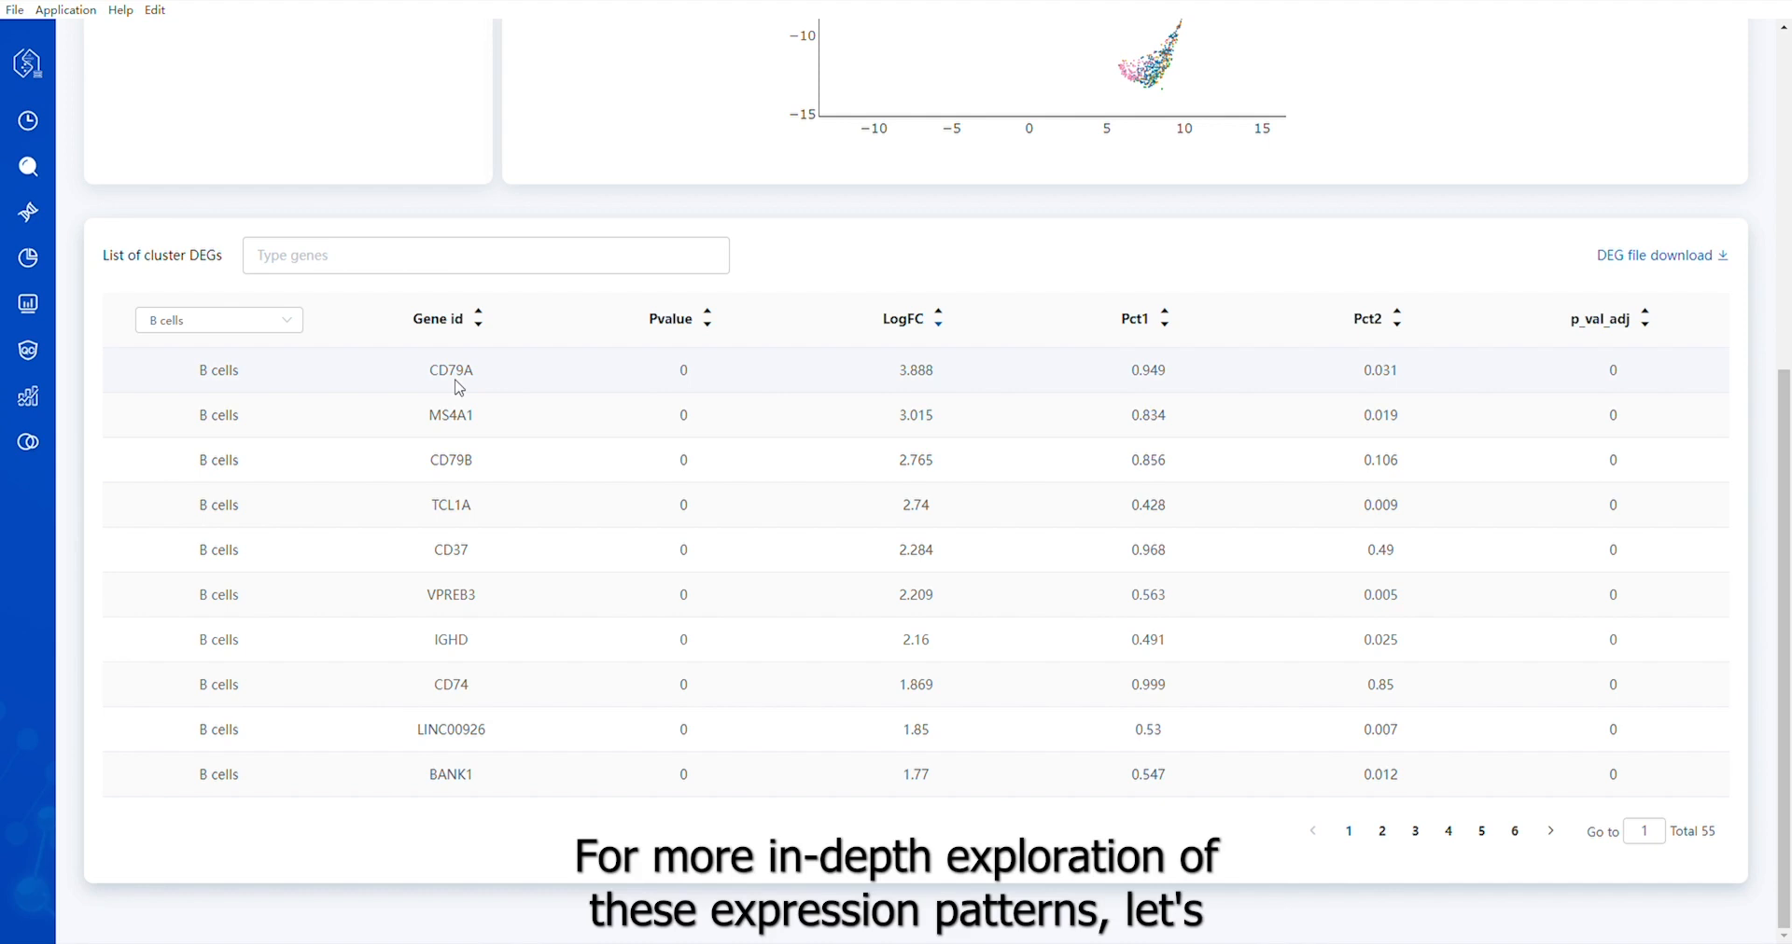
Search gene expression for CD79A, MS4A1 and CD79B with normalized counts and display the expression plots for CD79A
click(34, 220)
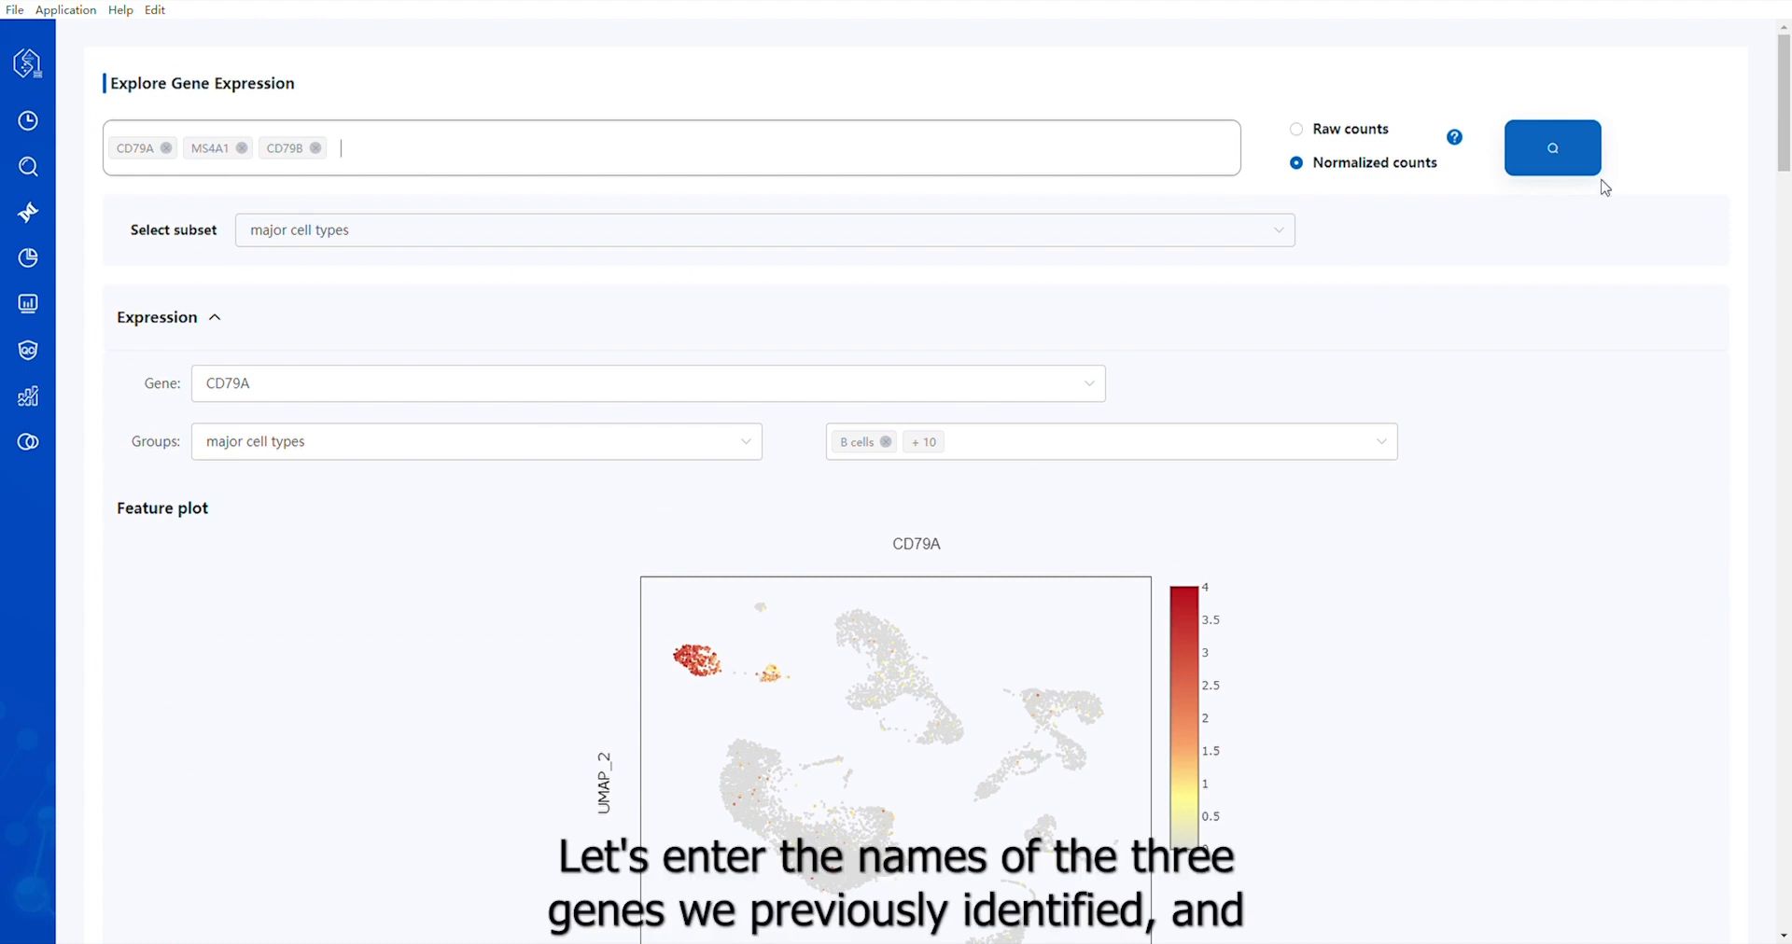
click(1569, 163)
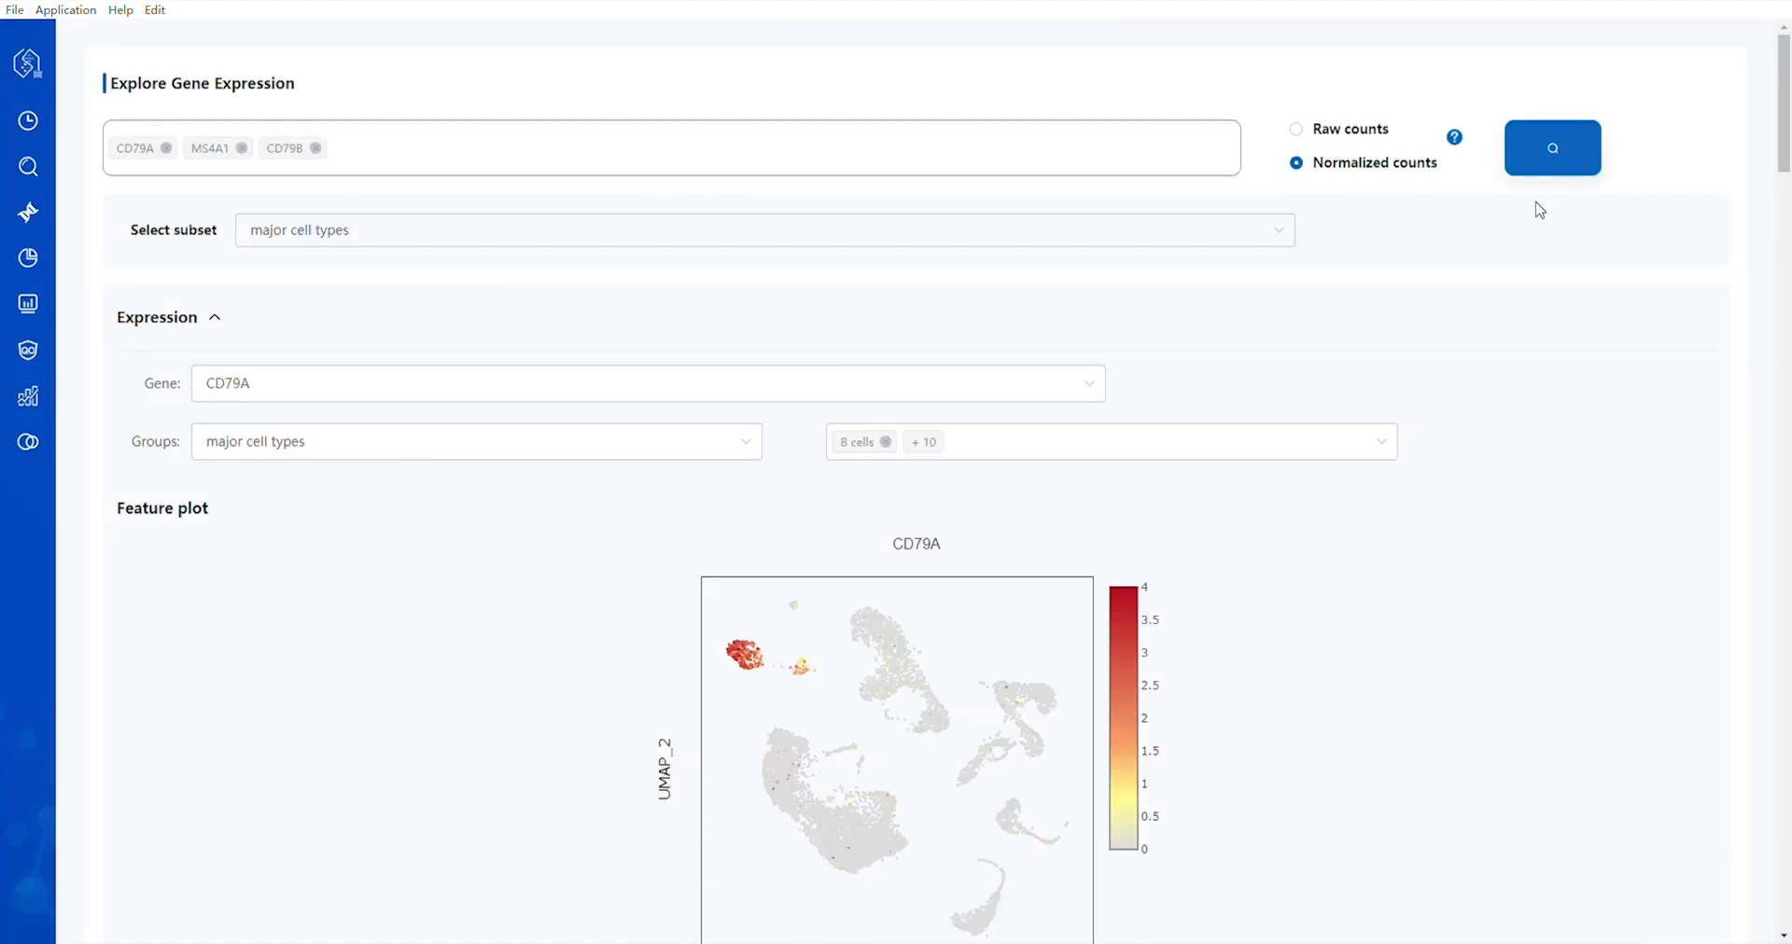
click(631, 390)
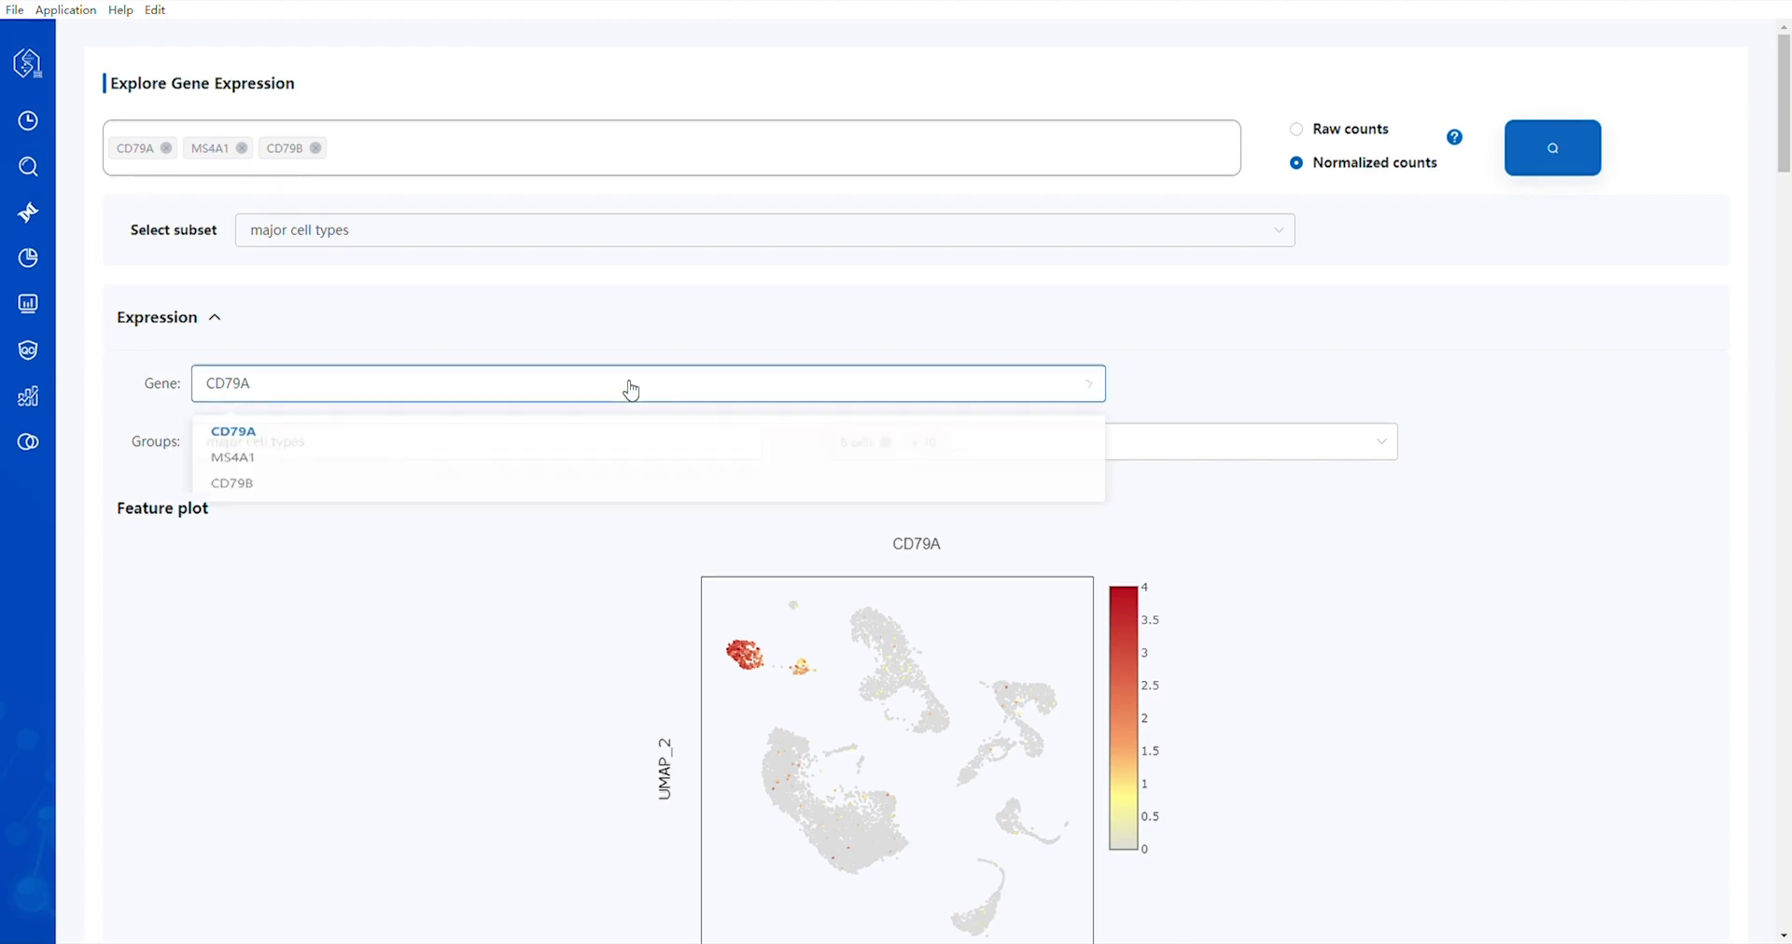
click(252, 436)
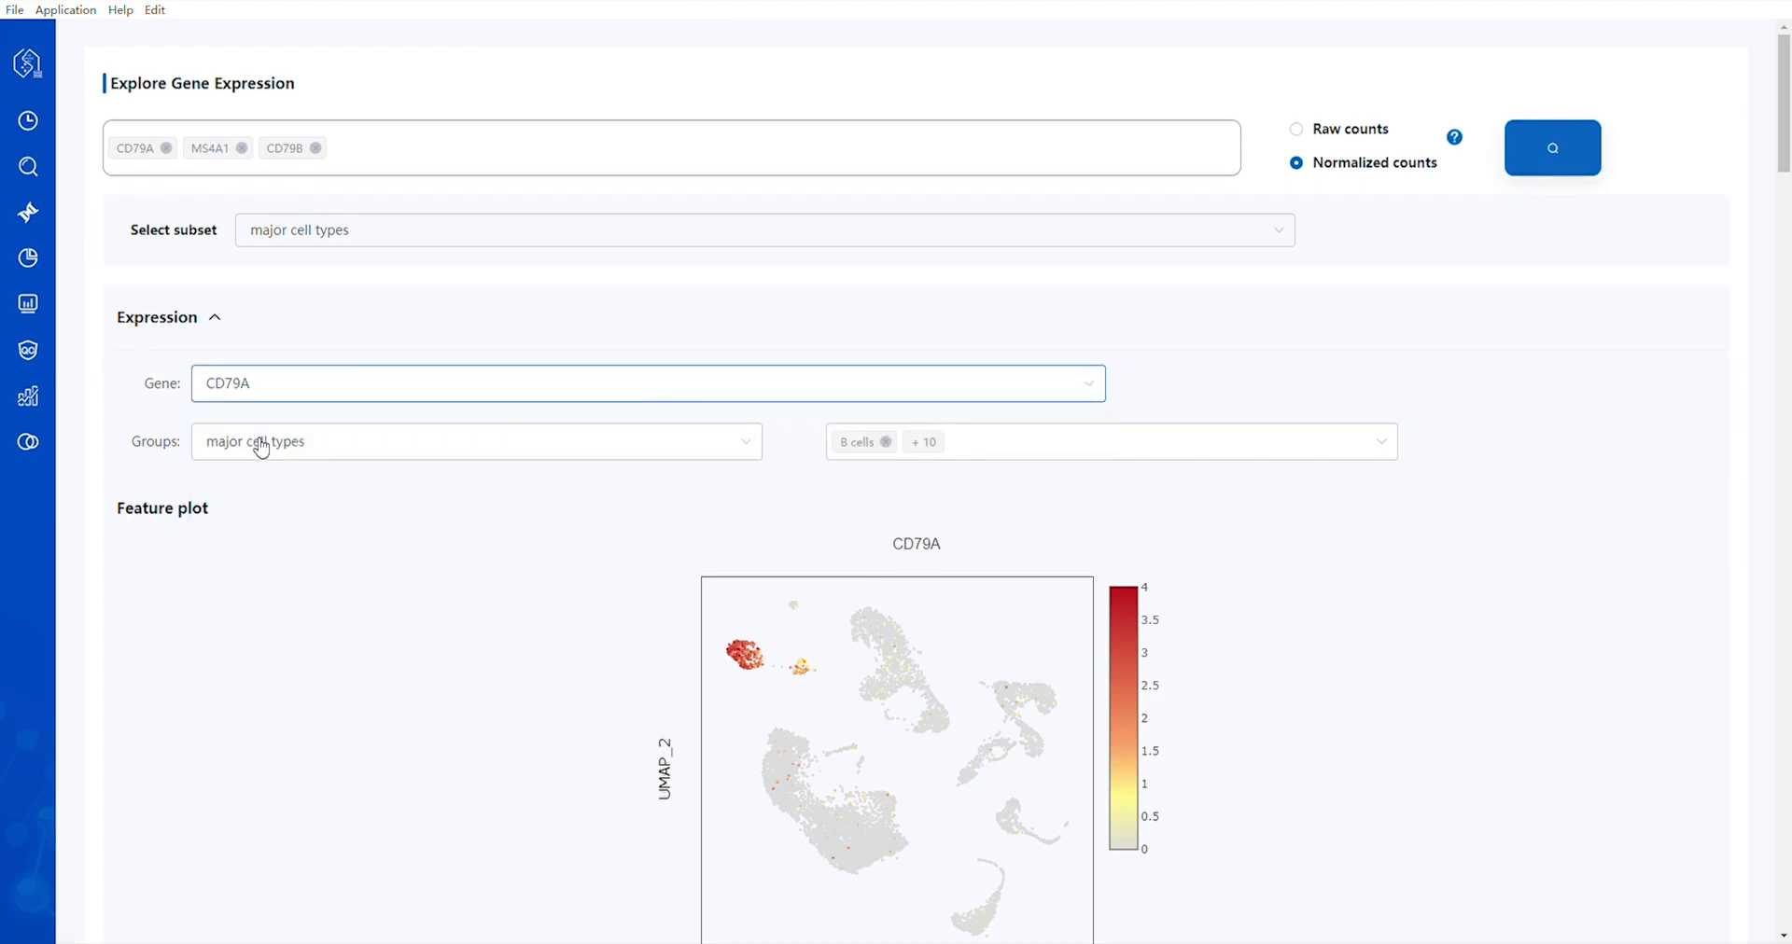
scroll(1011, 500, down, 10)
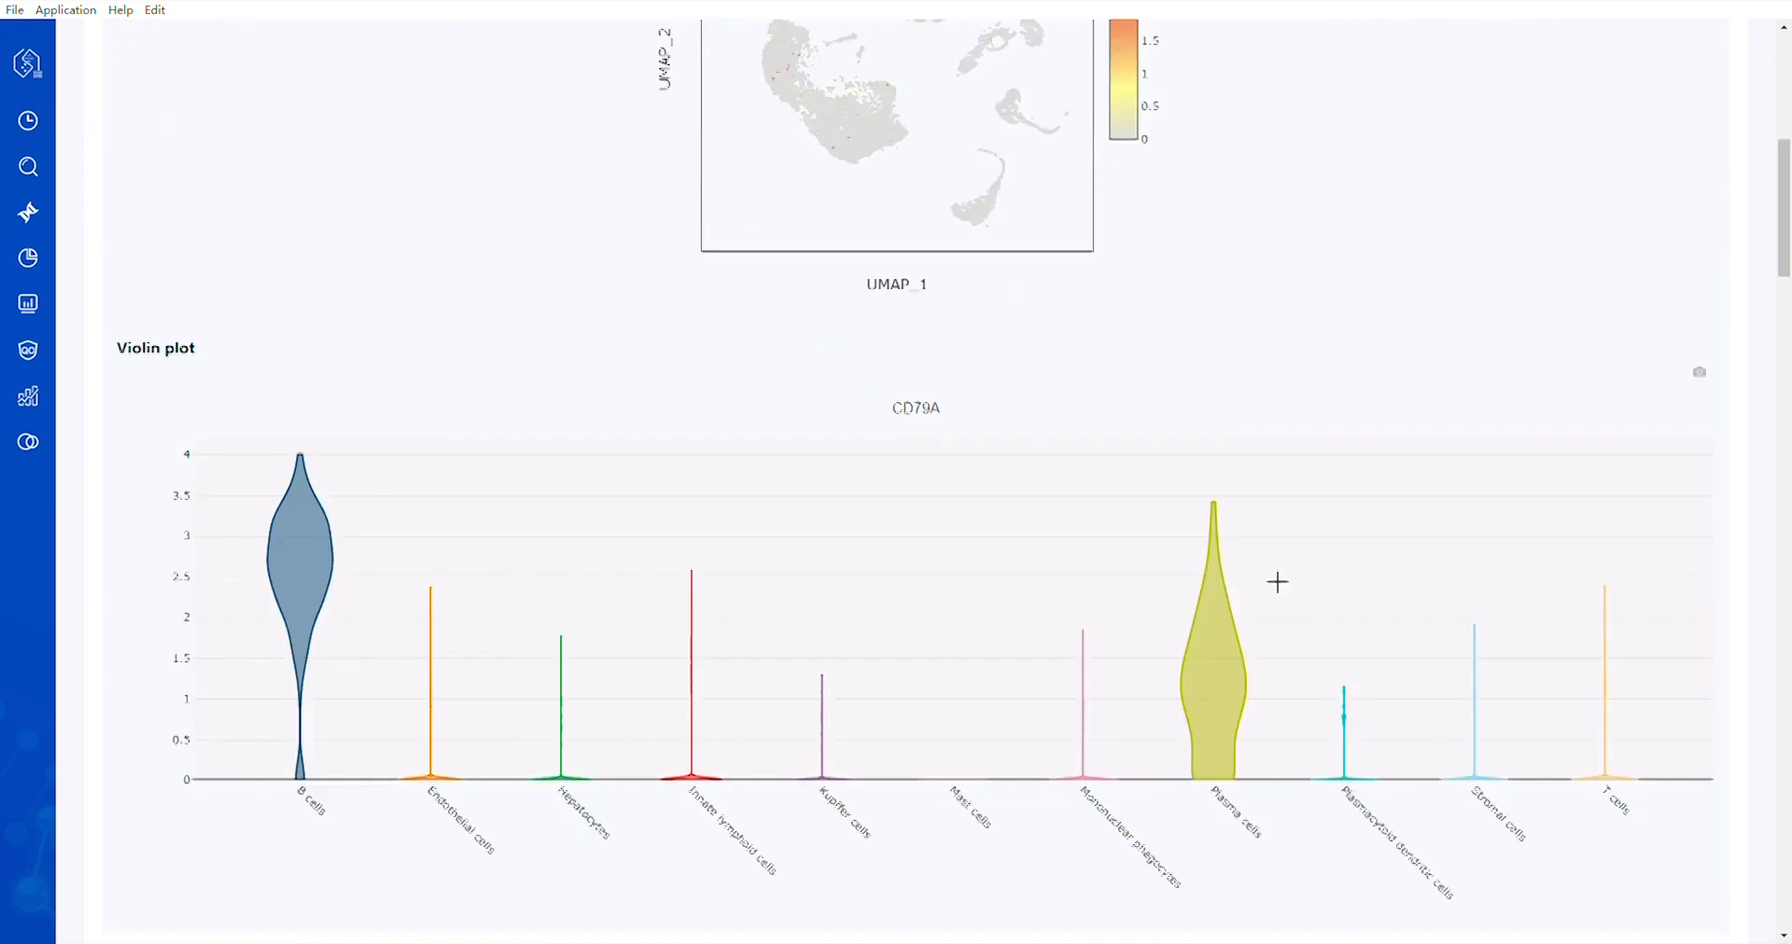
Run the expression comparison grouped by sample for the Liver cirrhosis and Normal disease subtypes and review its heatmap and dot plot
scroll(1273, 573, down, 5)
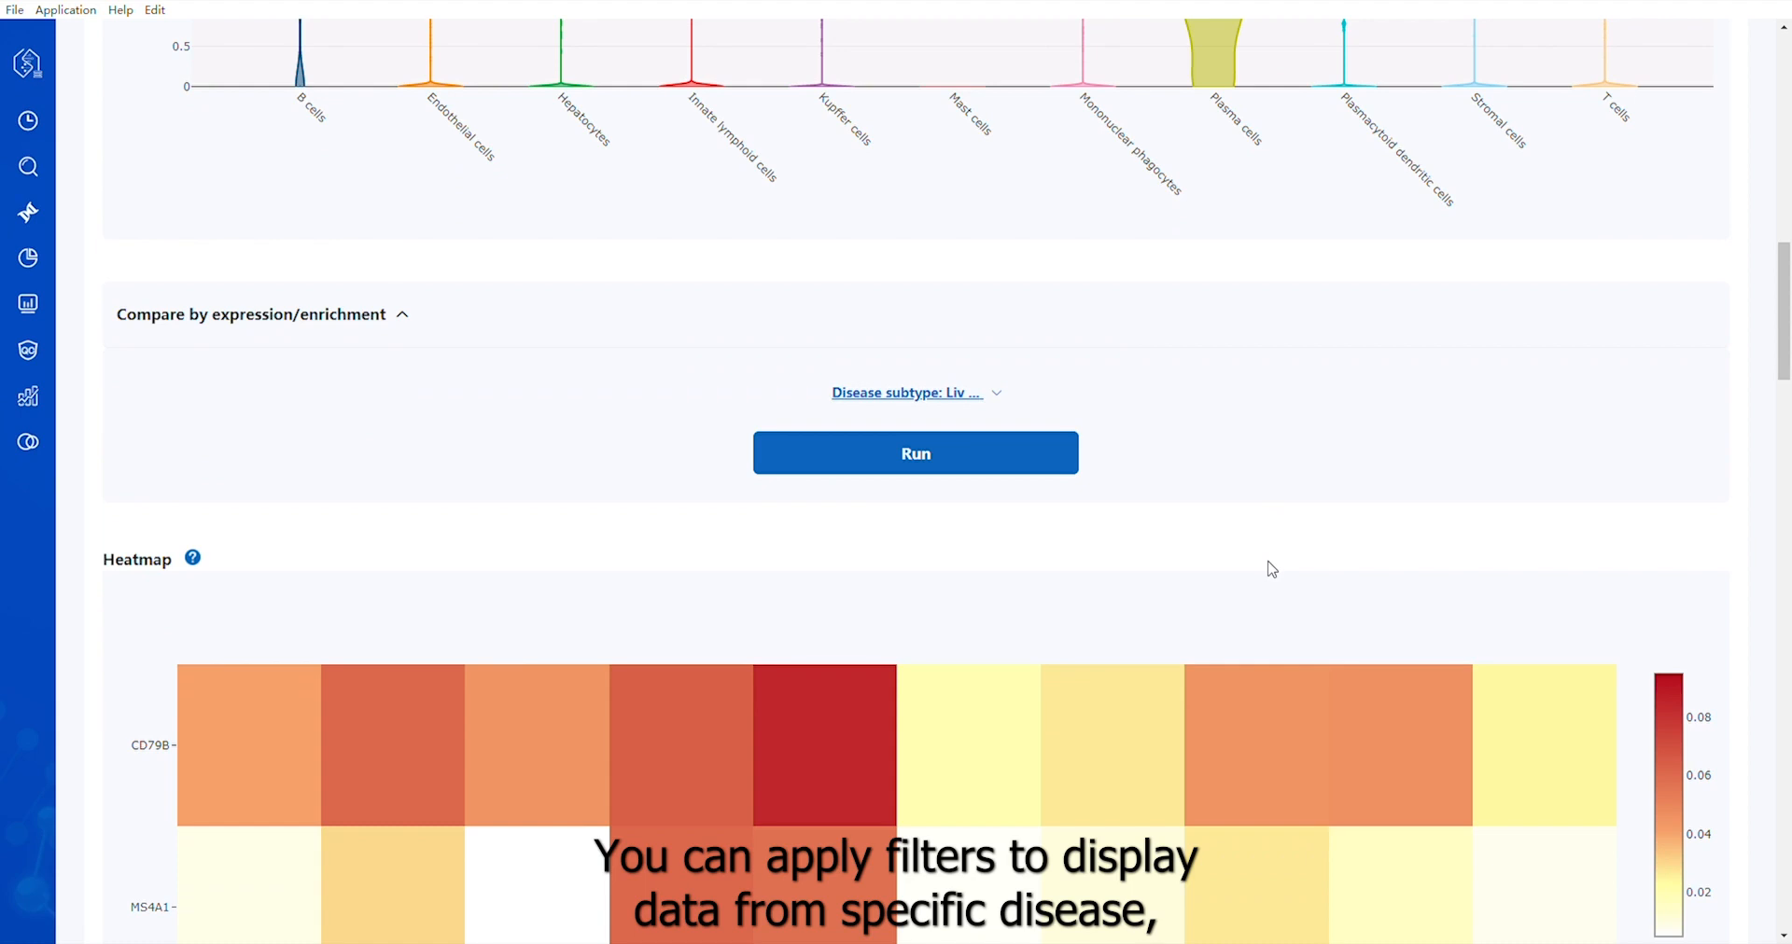
click(934, 403)
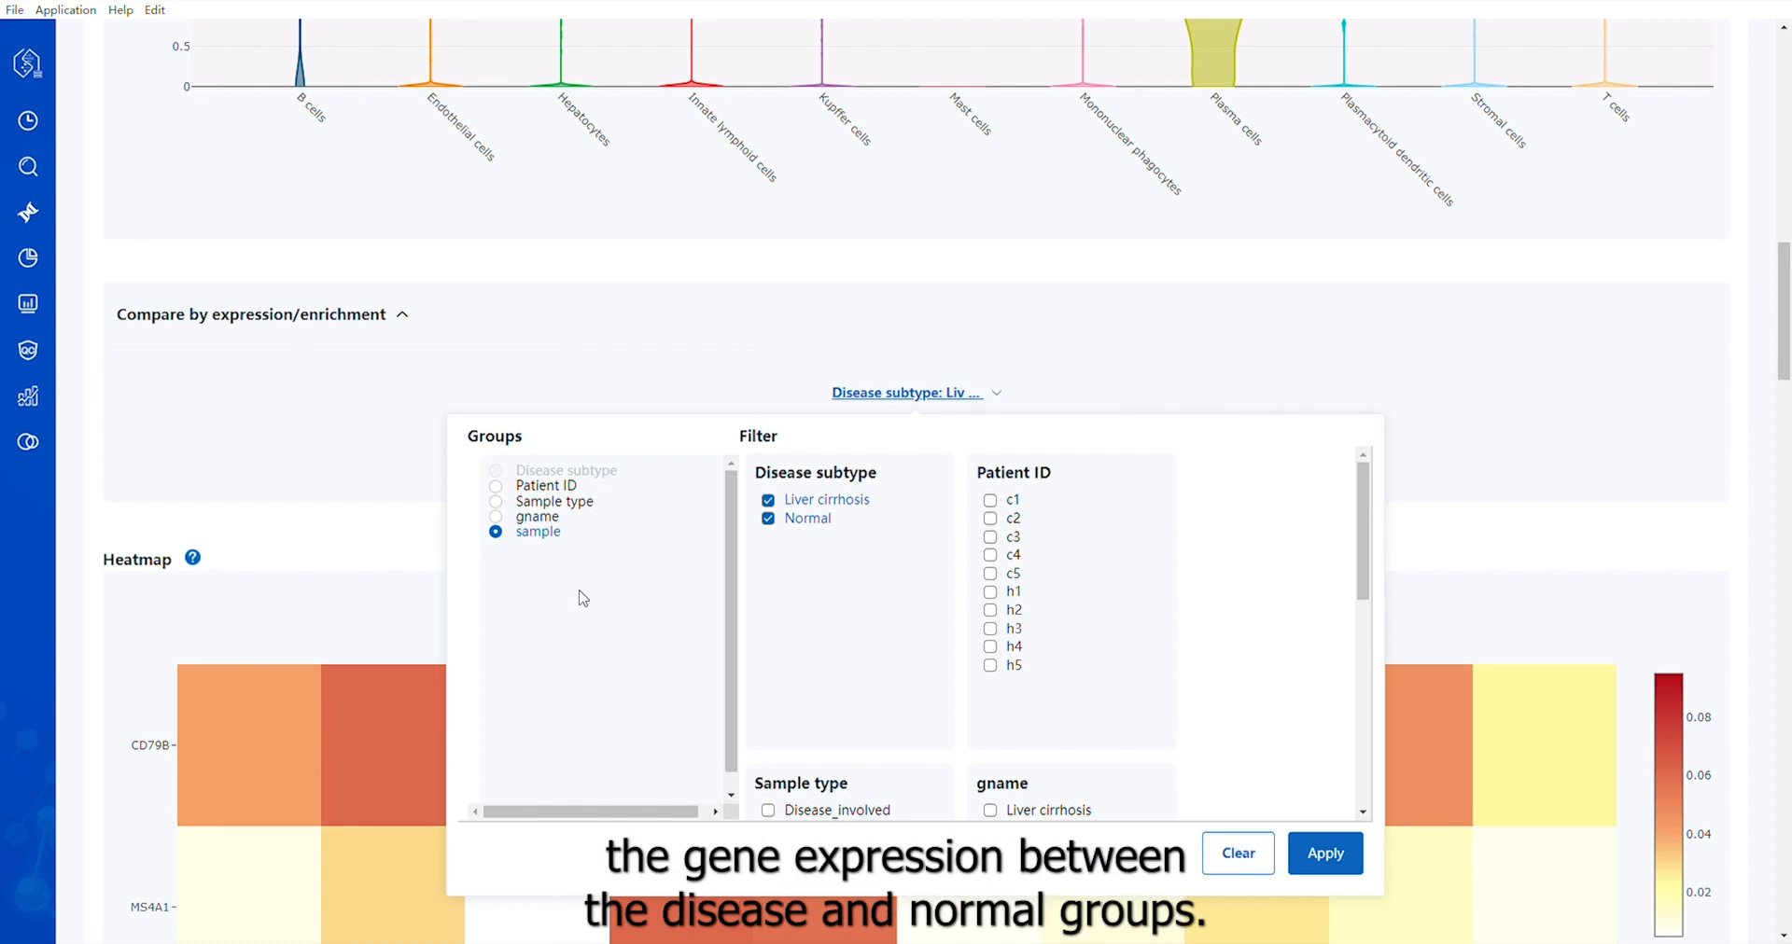
click(1325, 853)
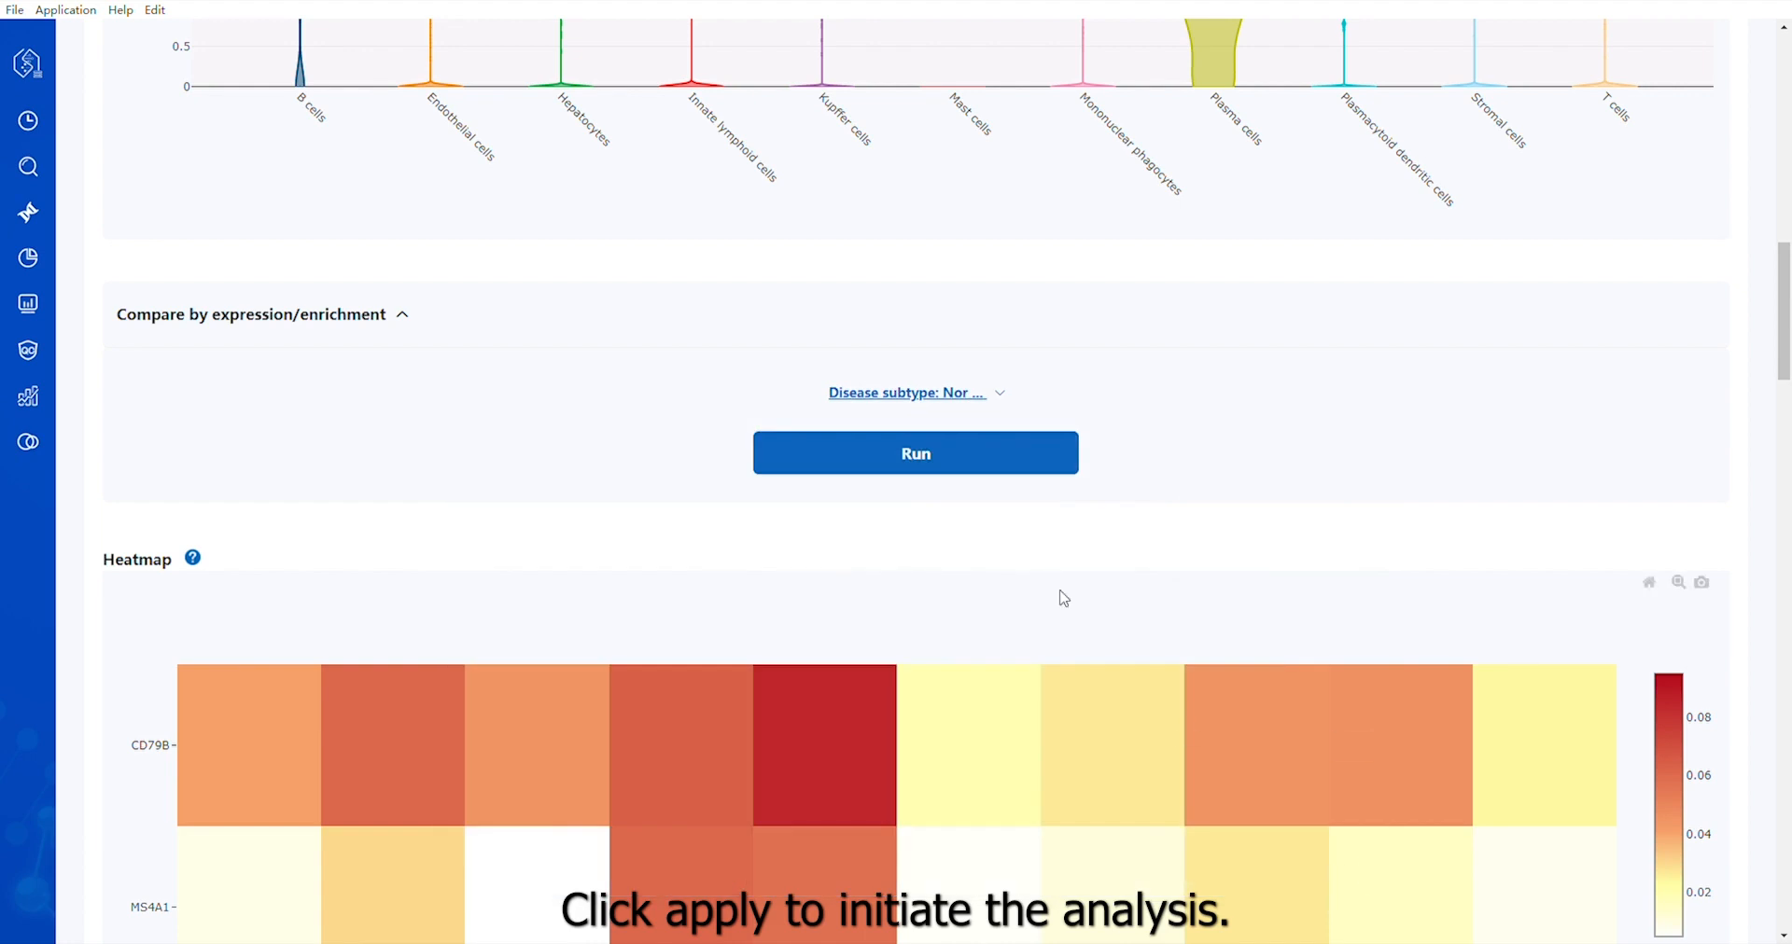
click(918, 471)
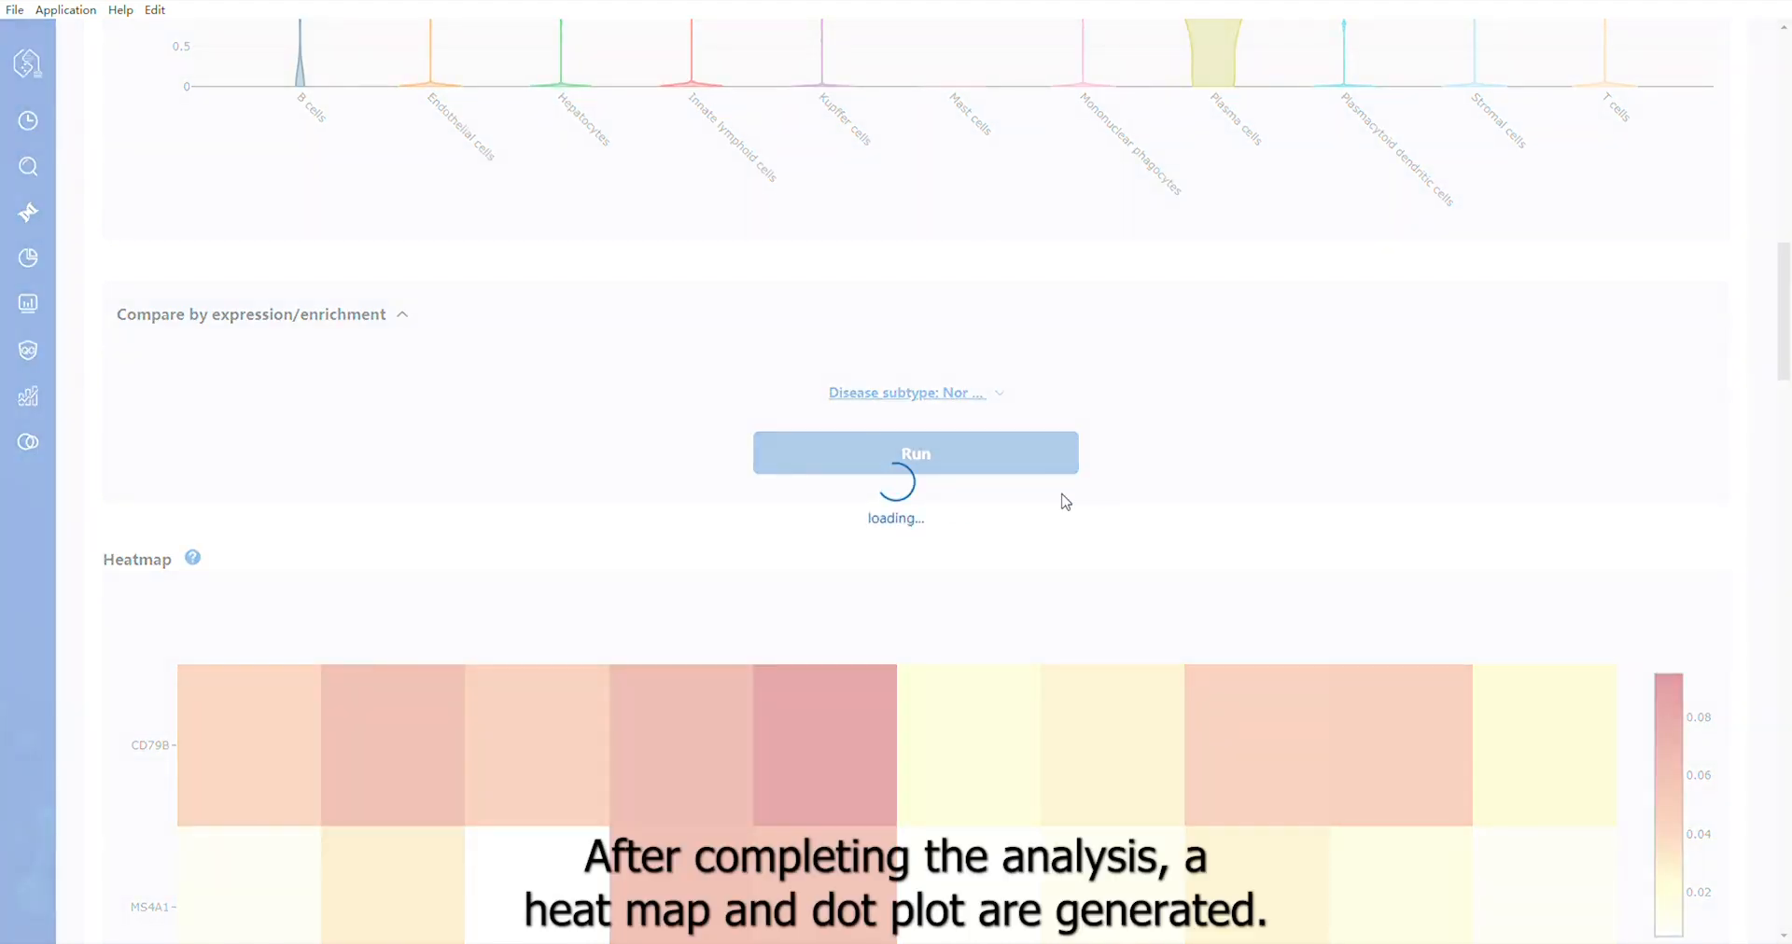
scroll(1064, 500, down, 1)
scroll(1065, 502, down, 3)
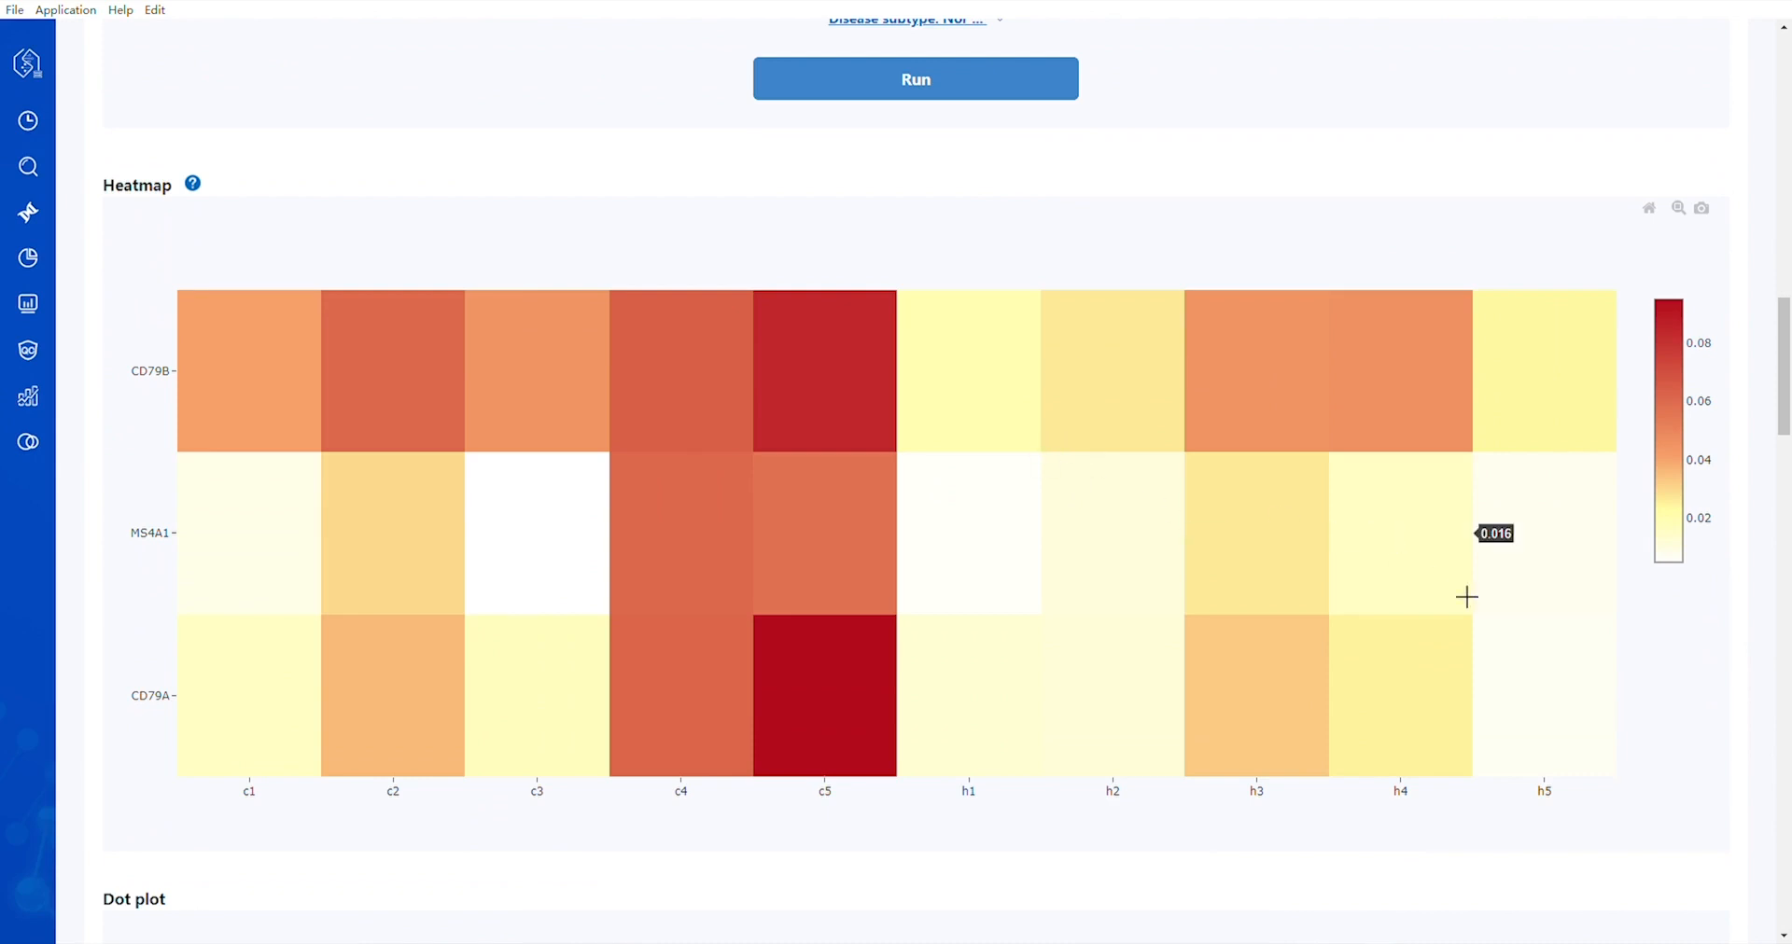
scroll(1468, 598, down, 6)
scroll(1498, 628, up, 6)
scroll(874, 814, down, 12)
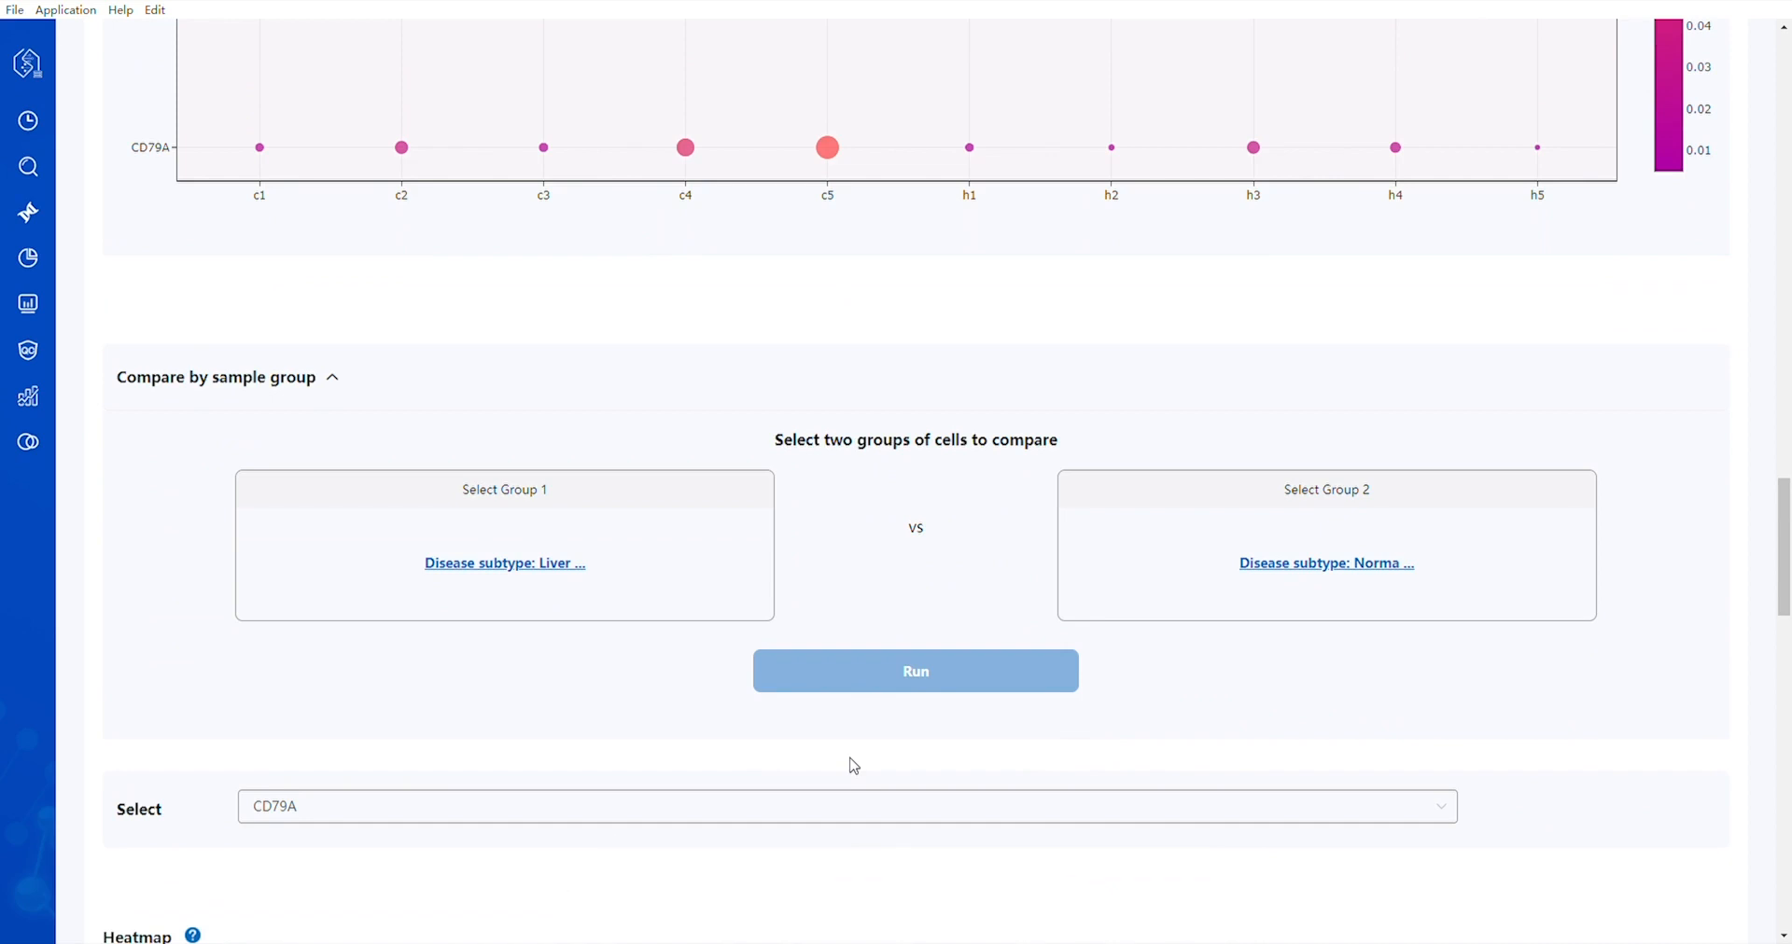
Run the sample group comparison of Liver cirrhosis as Group 1 against Normal as Group 2 and review the CD79A plots
click(570, 566)
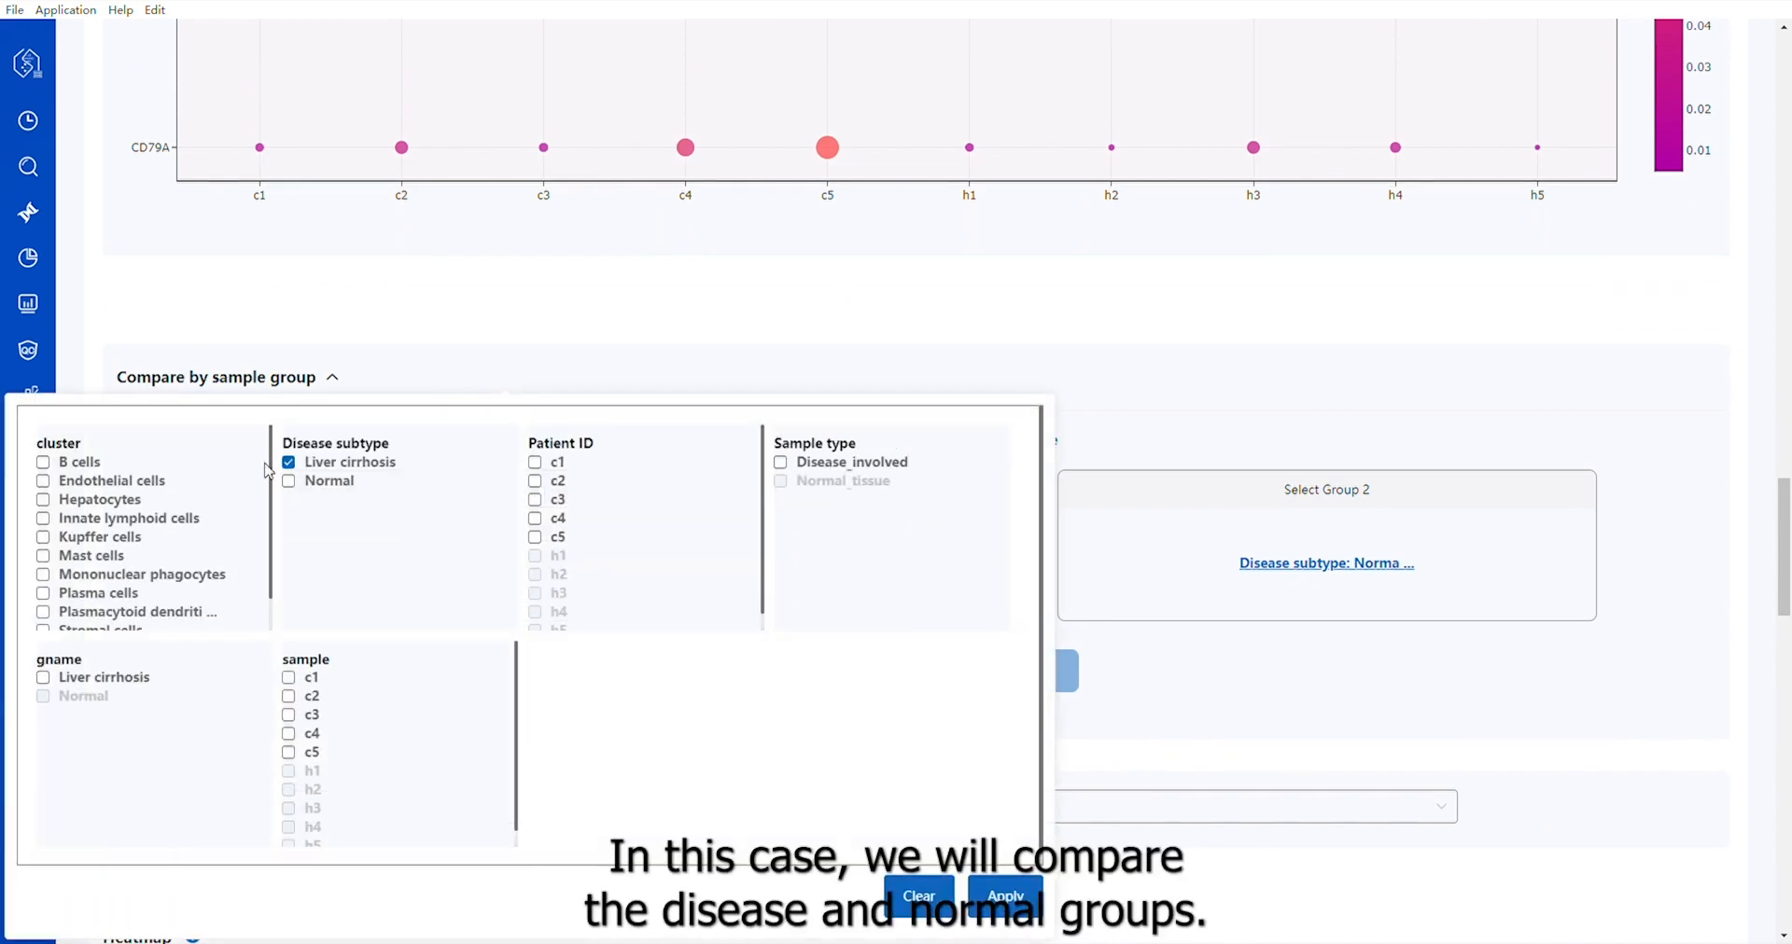
click(976, 894)
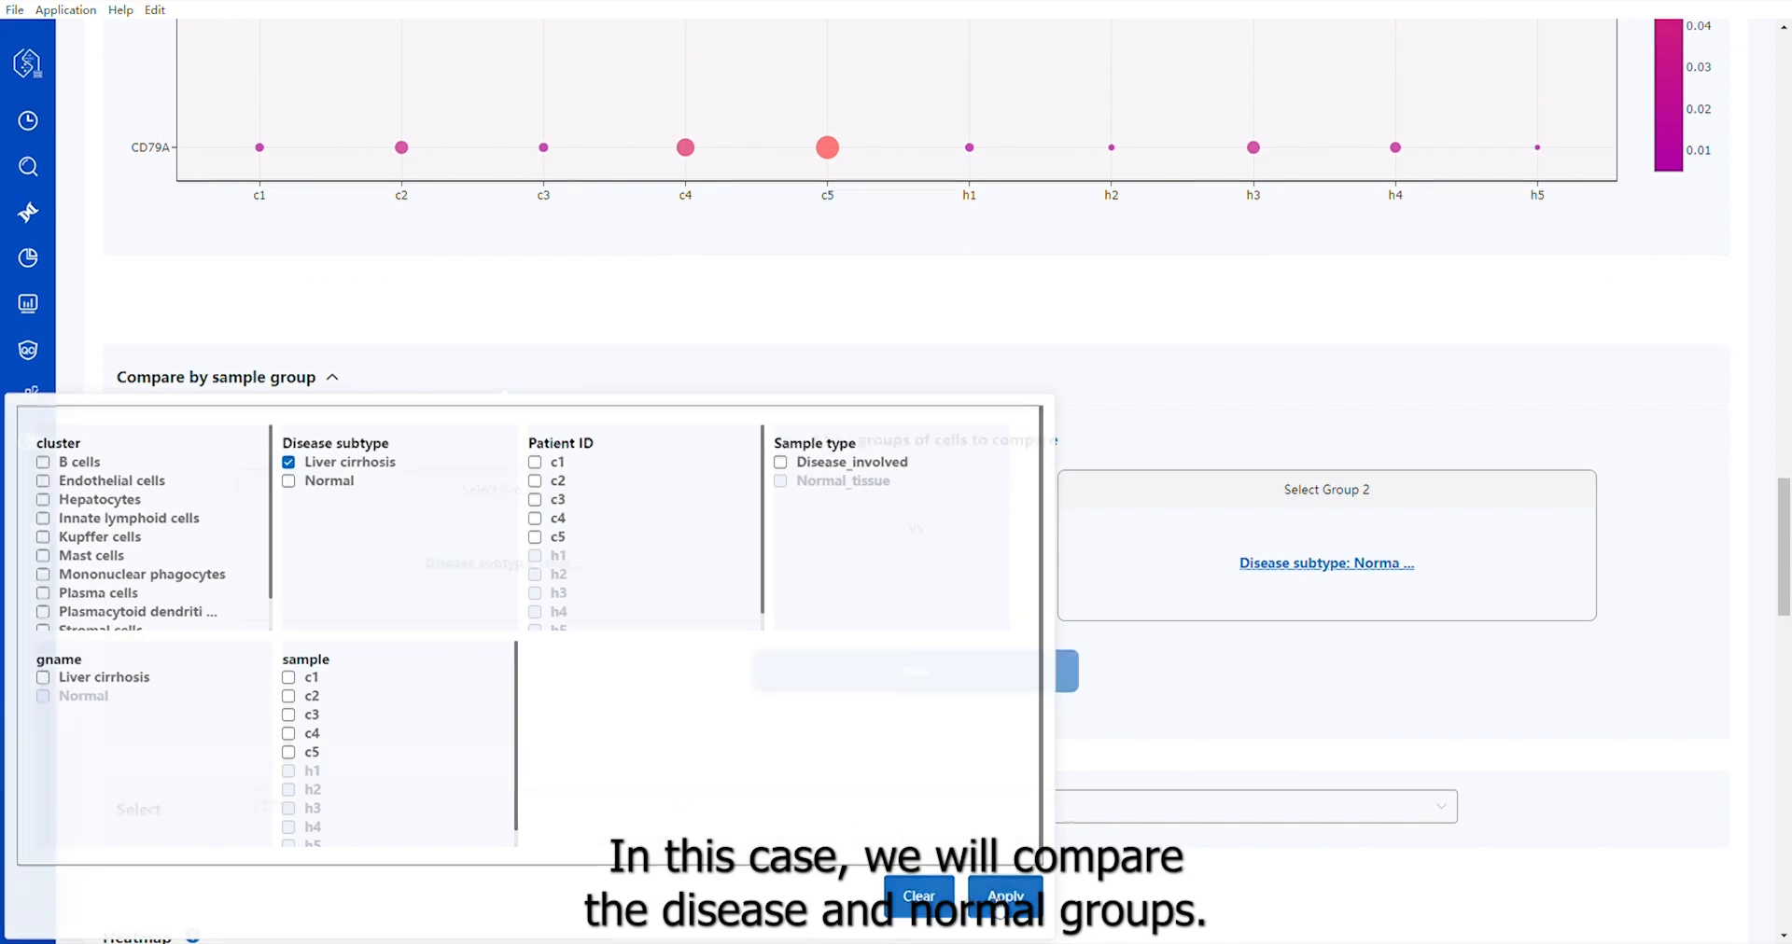
click(1362, 566)
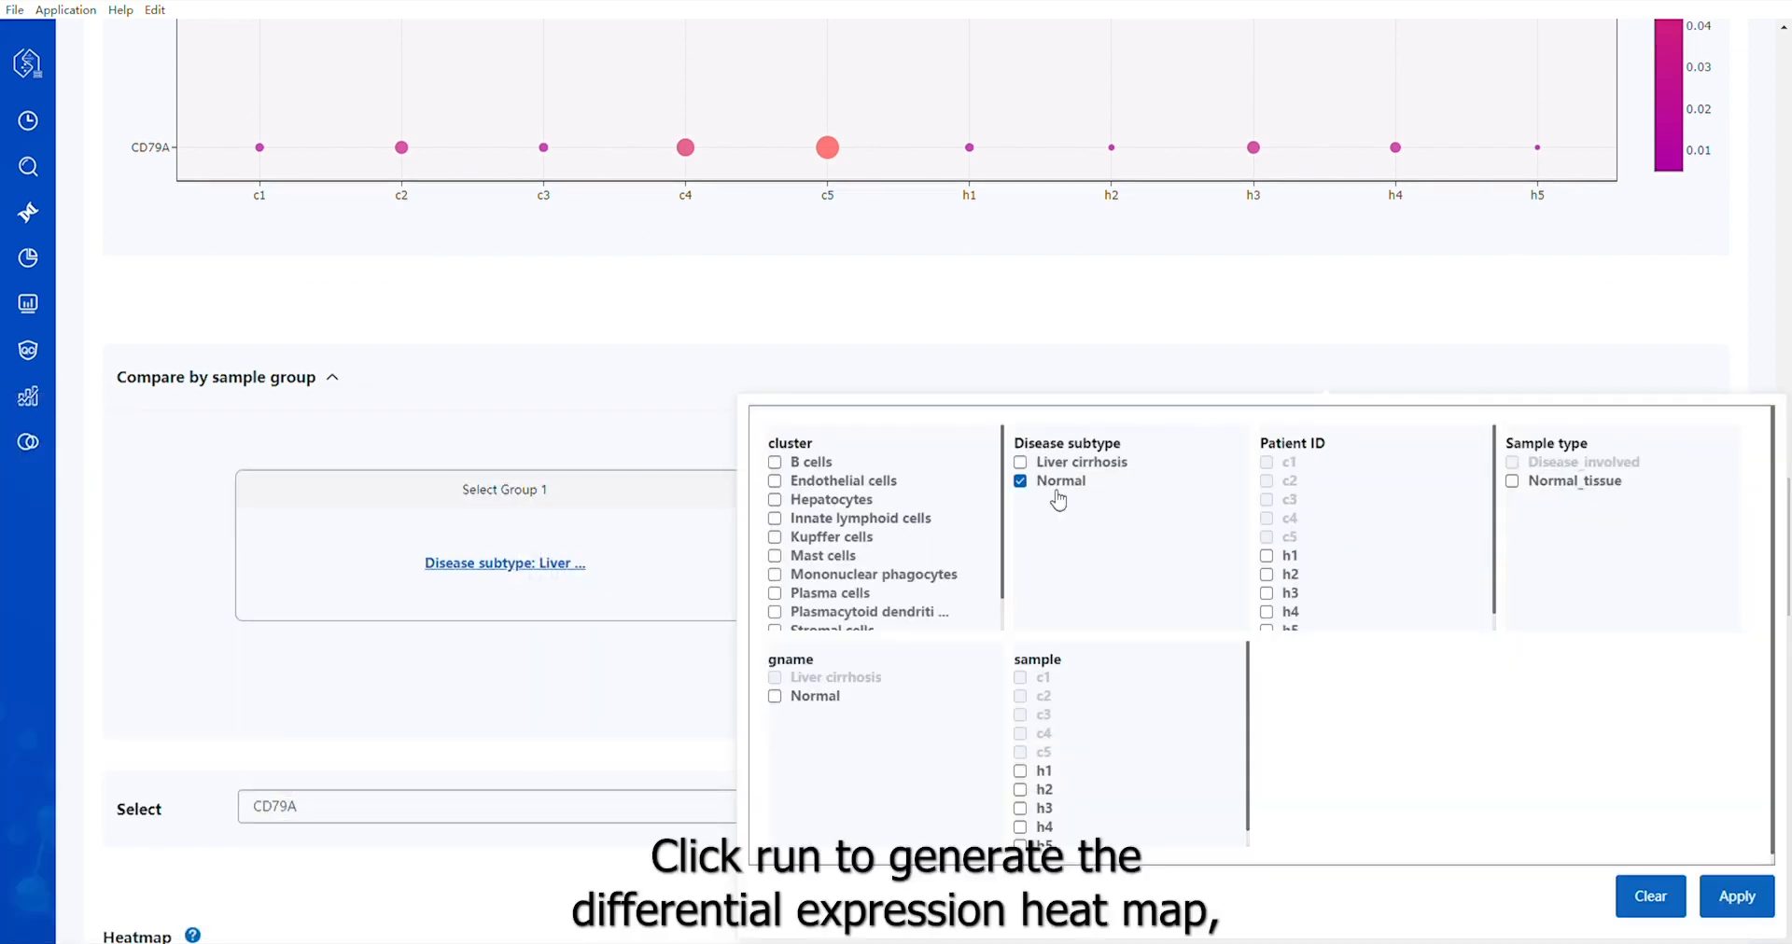
click(1734, 898)
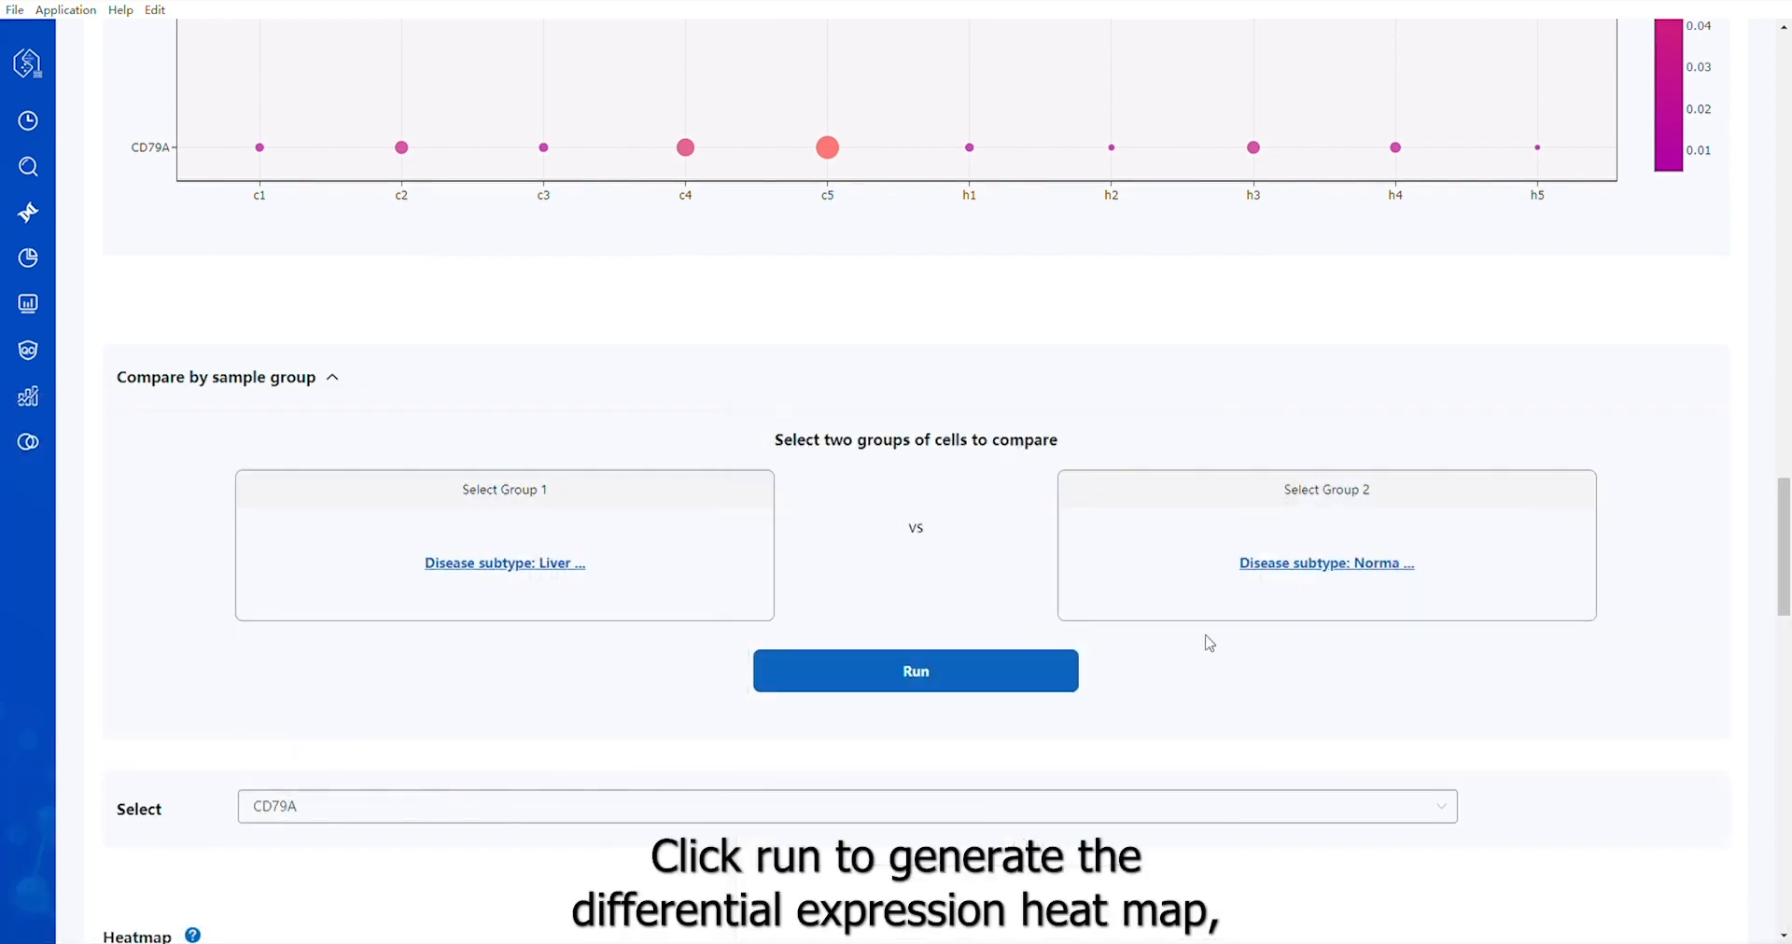
click(978, 680)
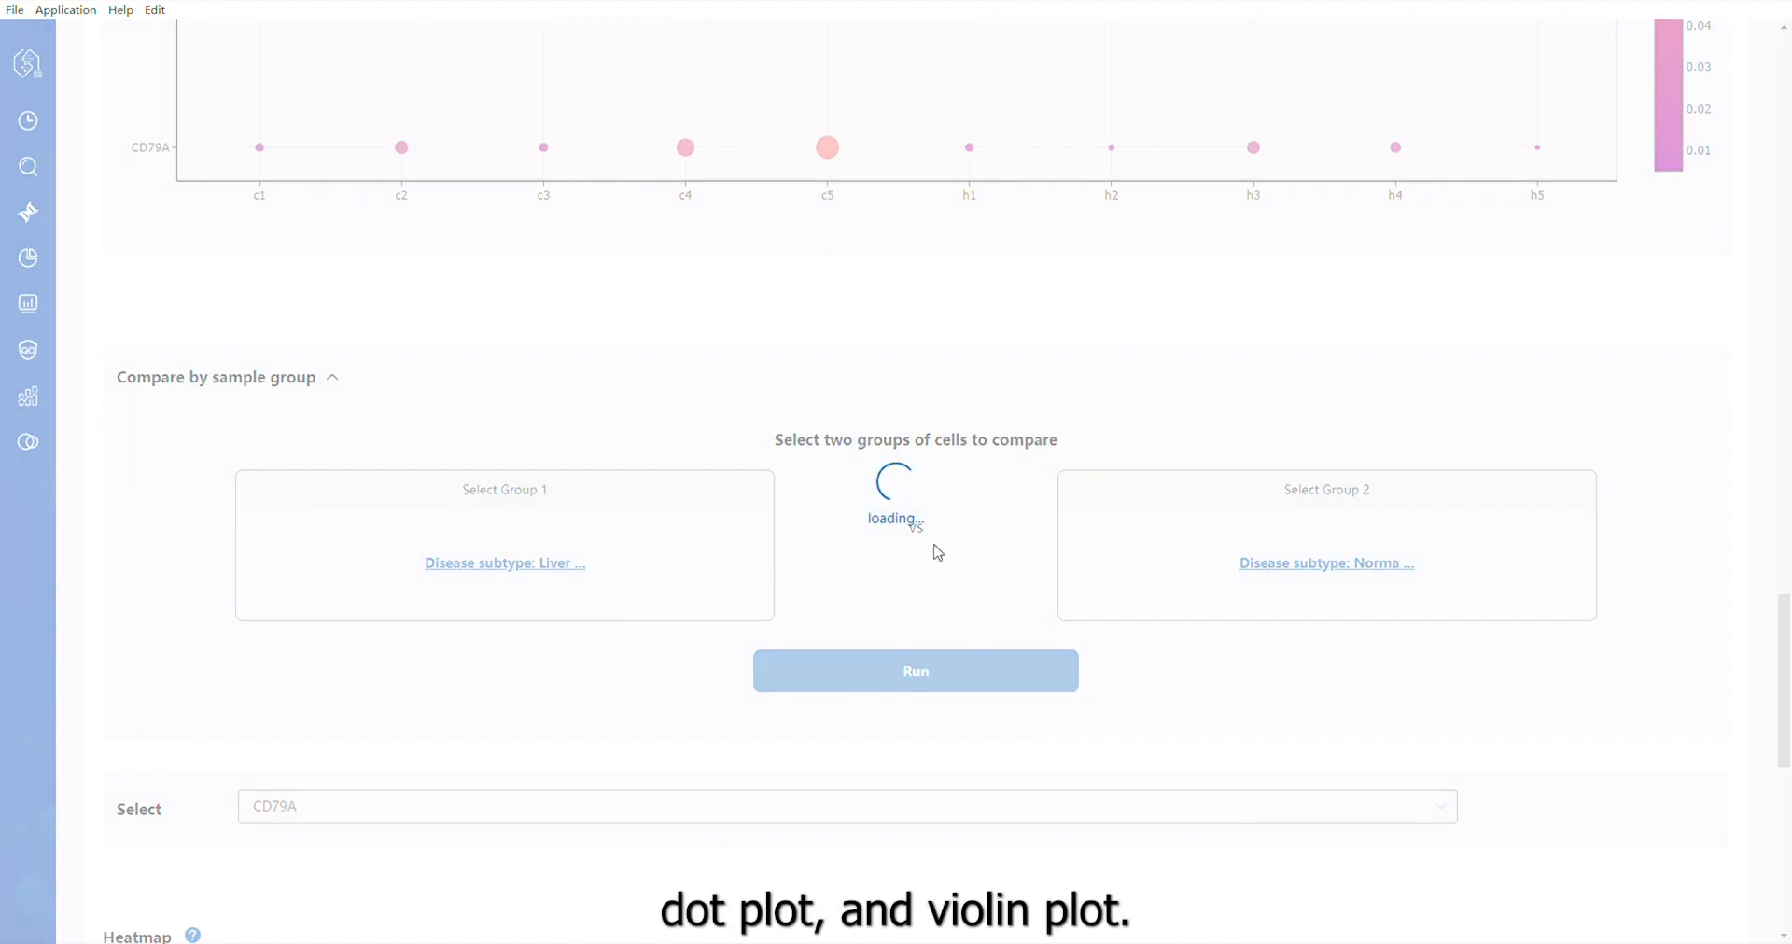
scroll(938, 553, down, 4)
scroll(940, 553, down, 1)
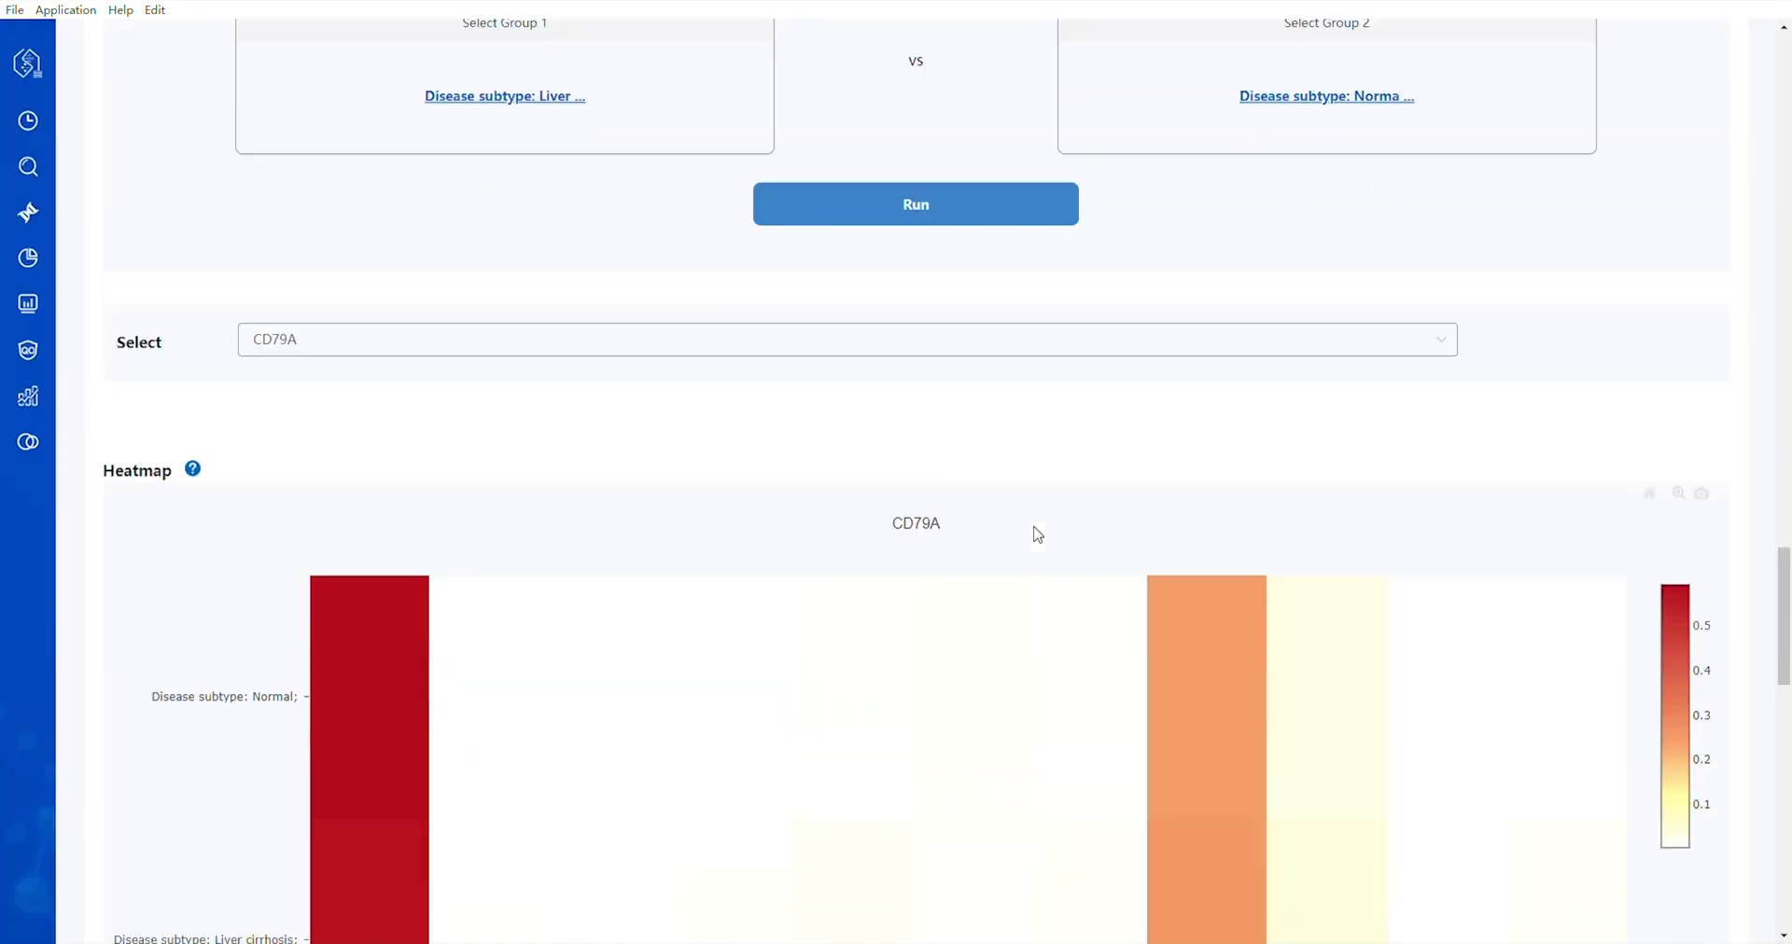
scroll(1001, 449, down, 2)
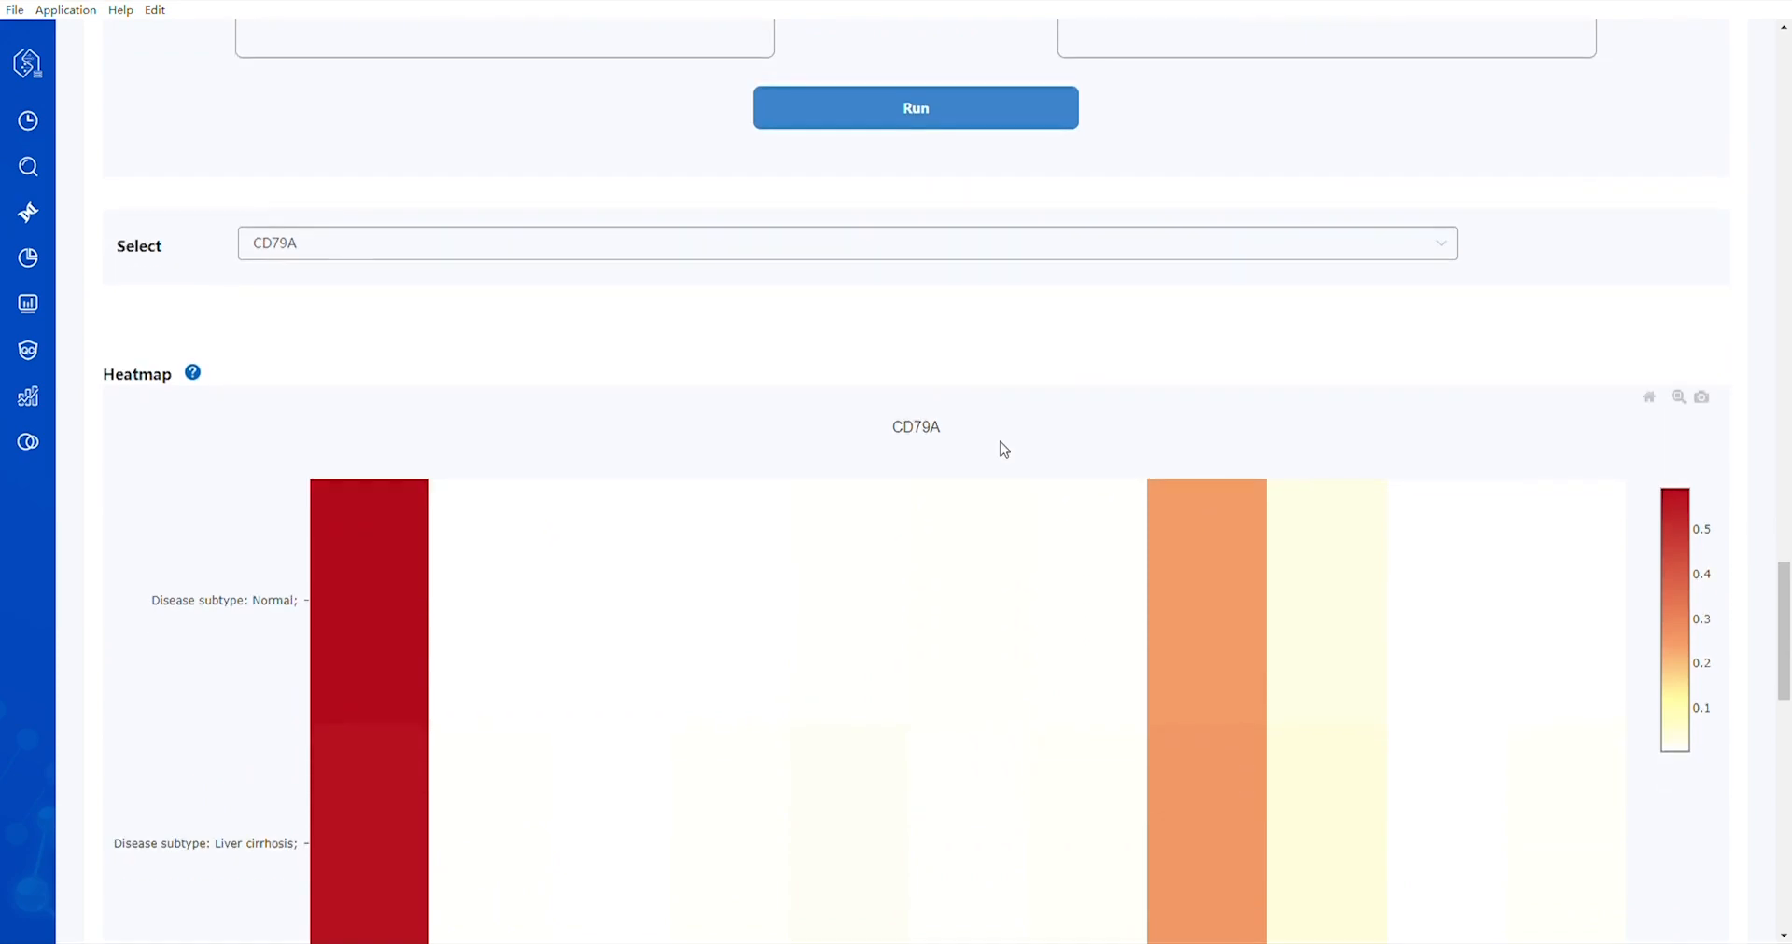
scroll(973, 346, down, 8)
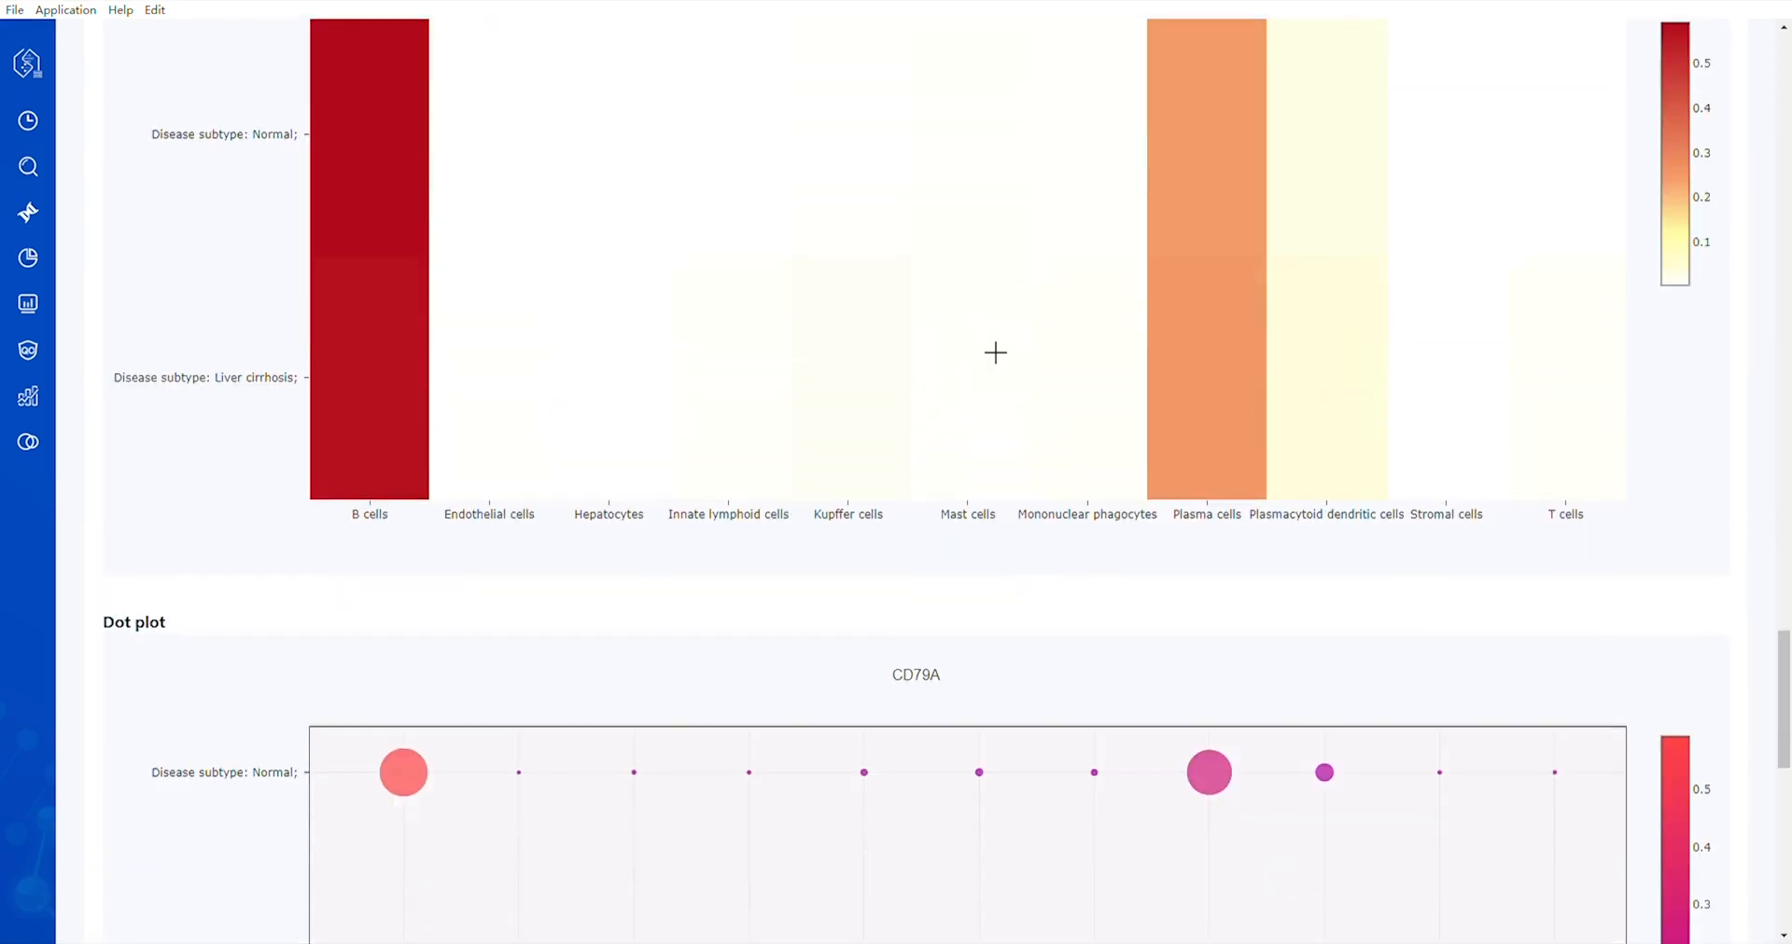
scroll(1527, 480, down, 8)
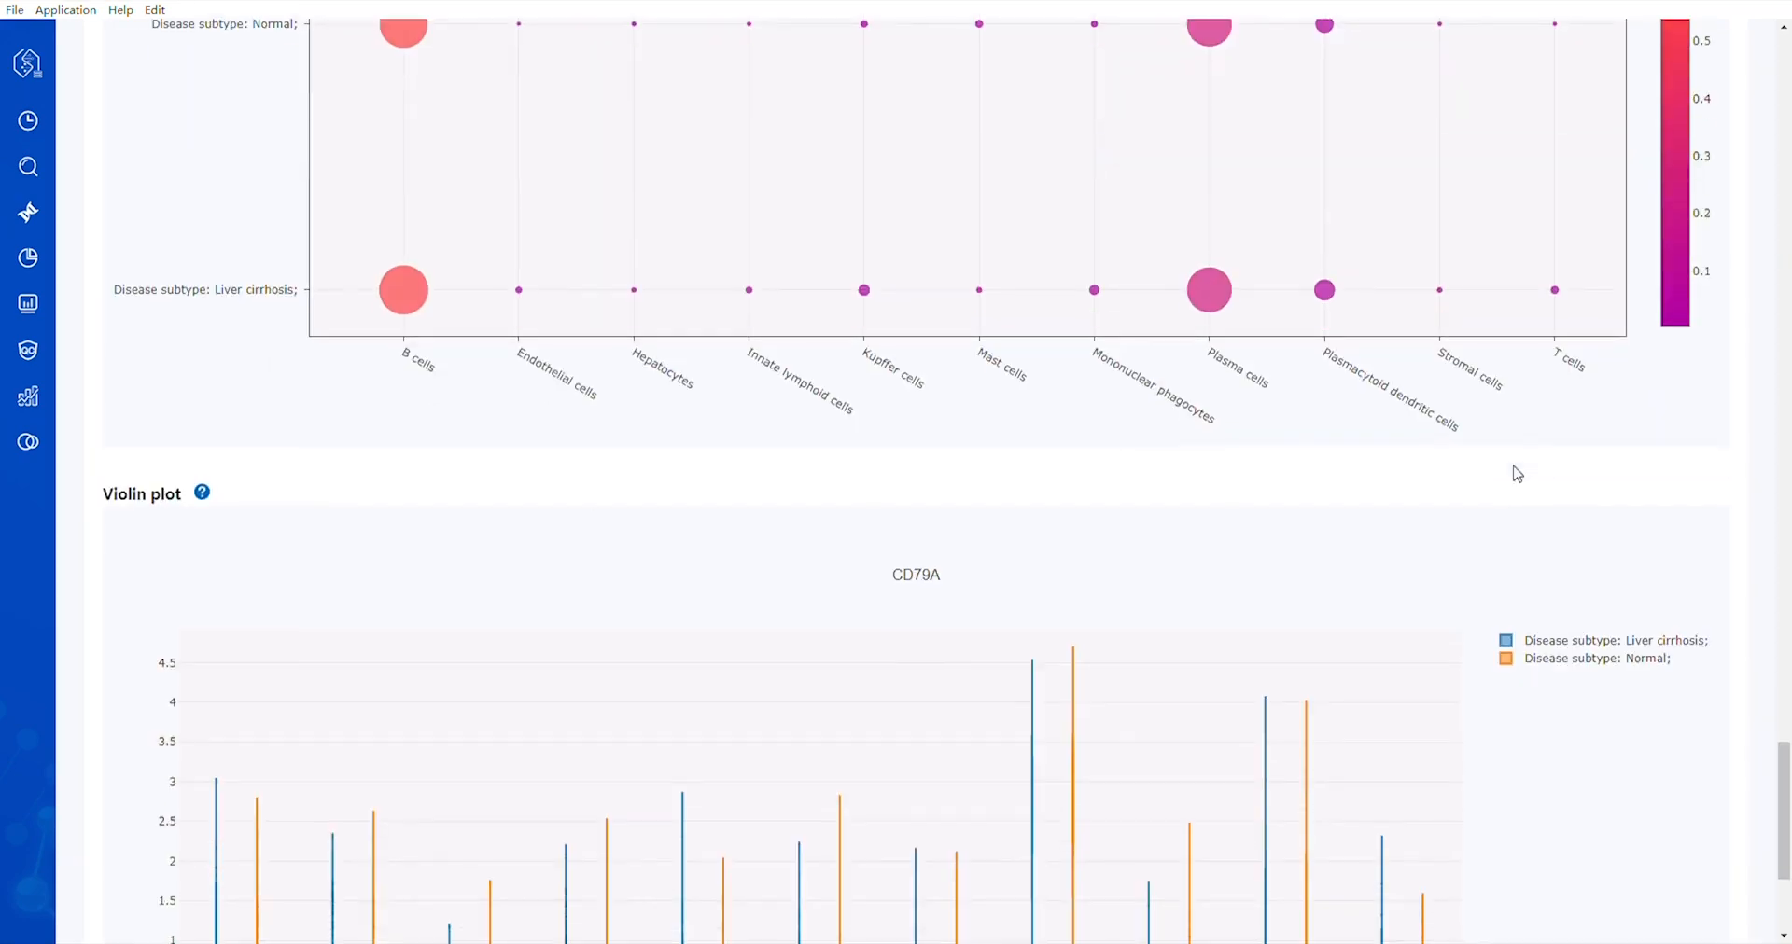
Switch the cellular composition pie chart to sample c1 and back to all samples to inspect the cell type proportions
click(29, 260)
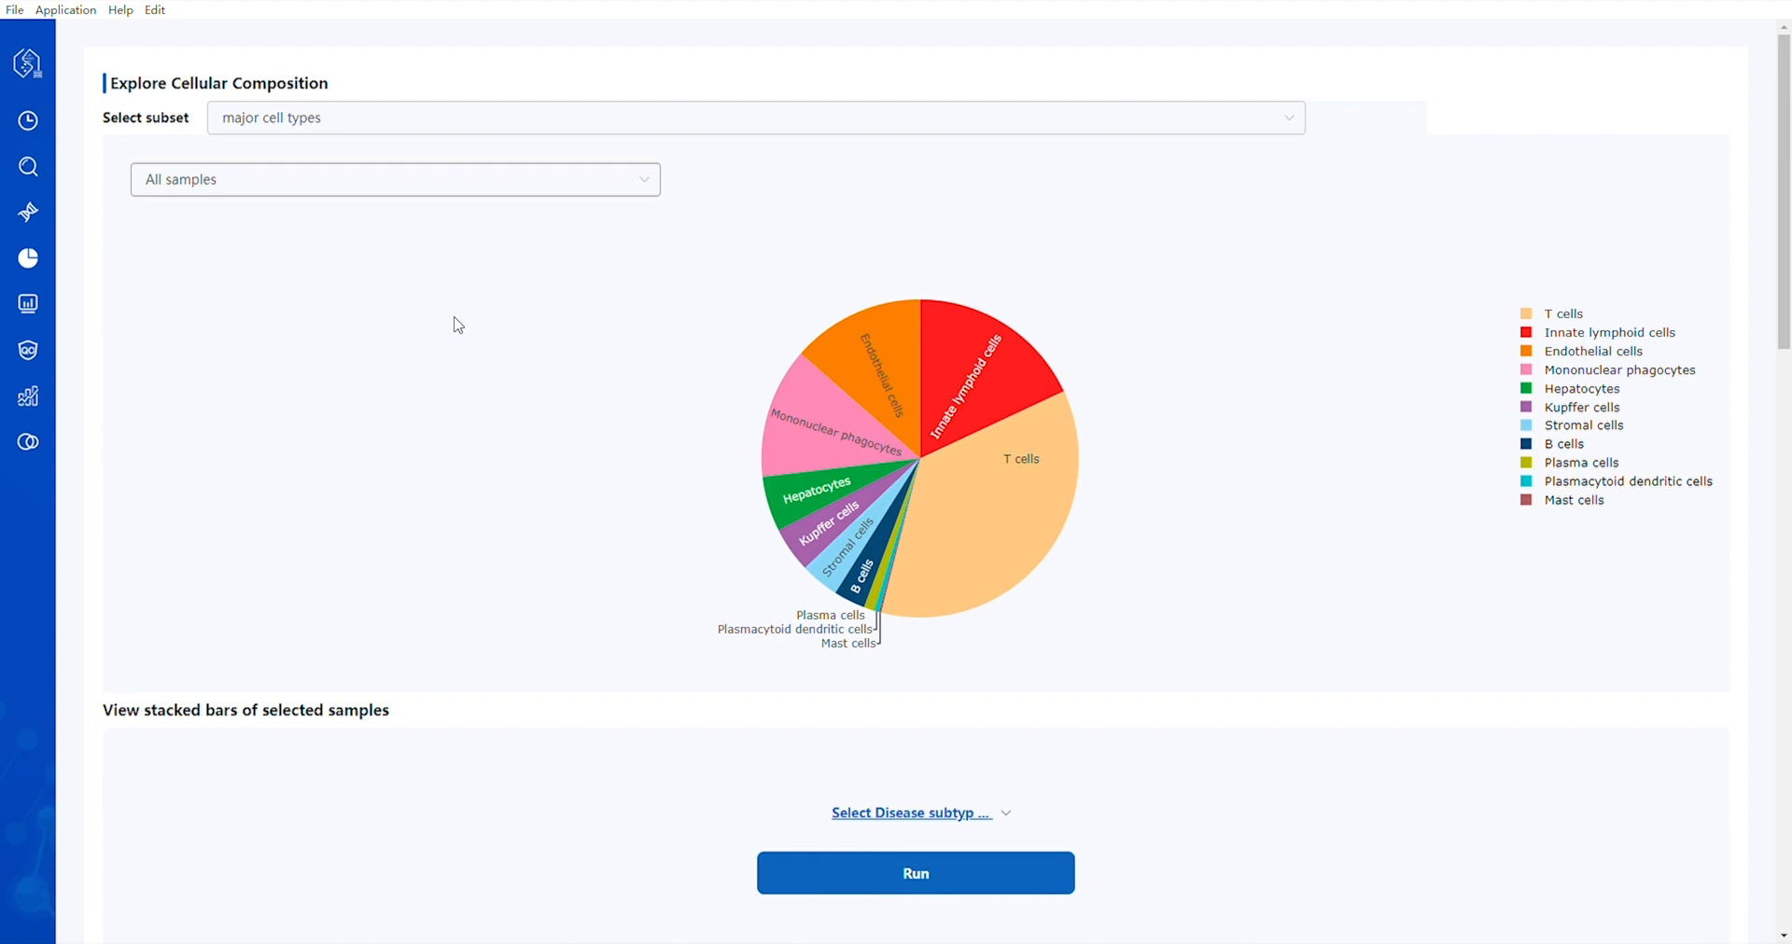
click(646, 191)
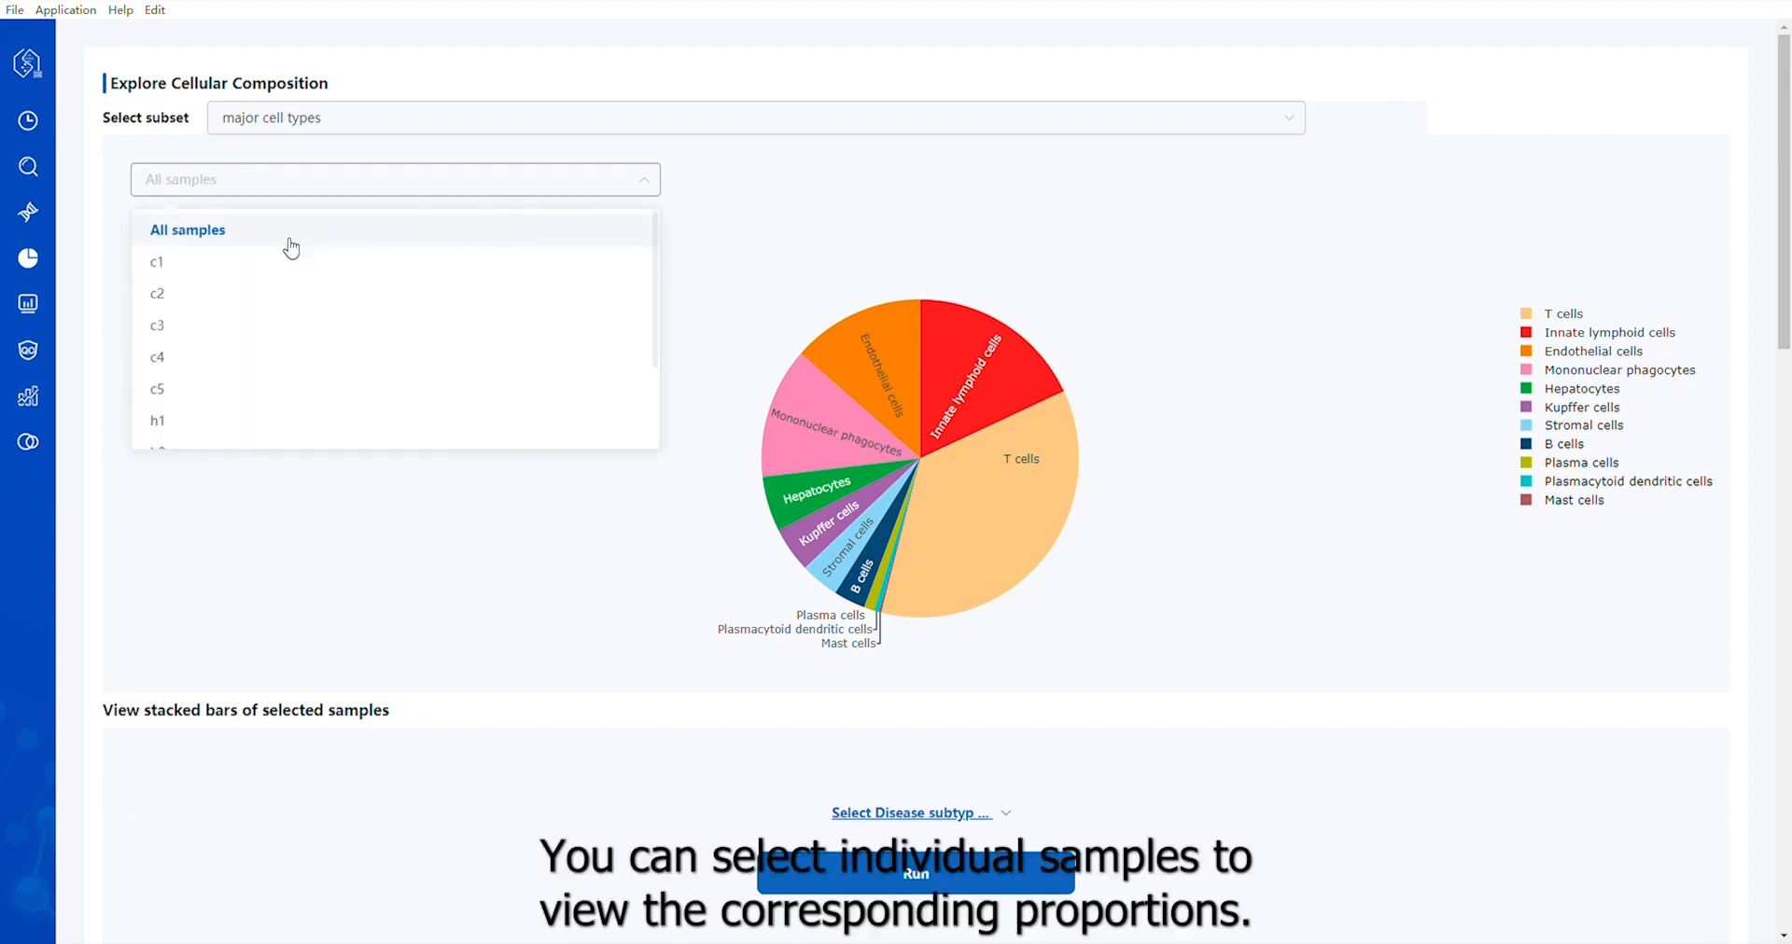
click(194, 263)
click(628, 180)
click(457, 235)
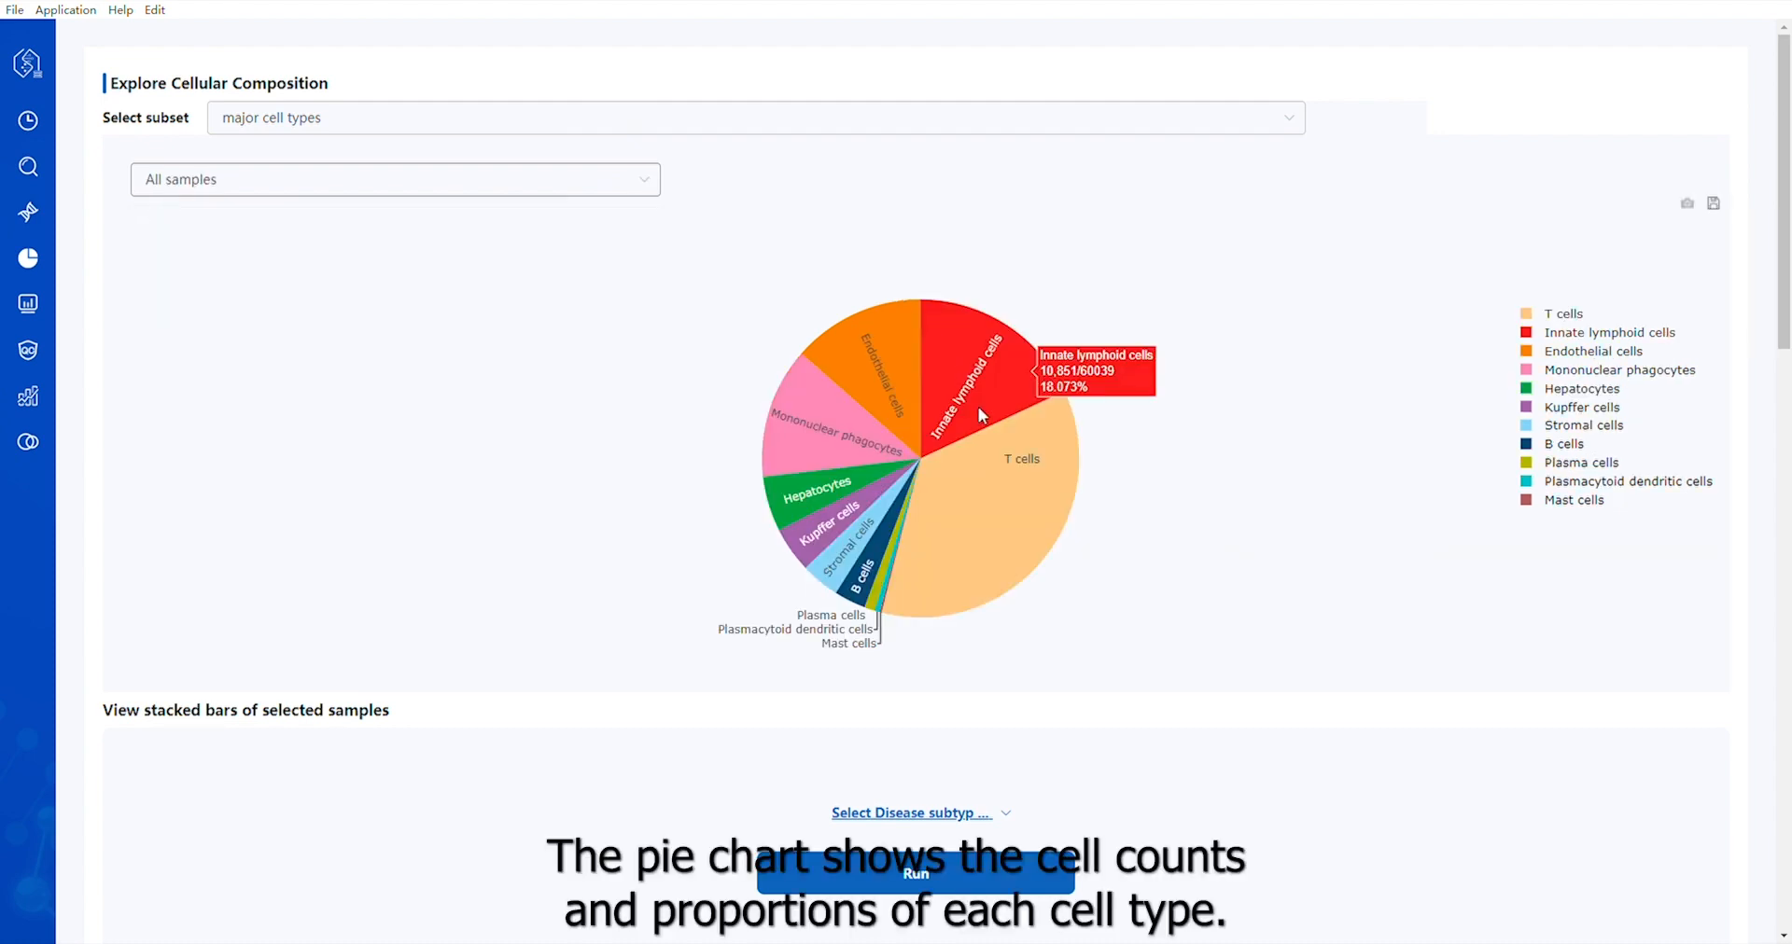
mouse_move(999, 500)
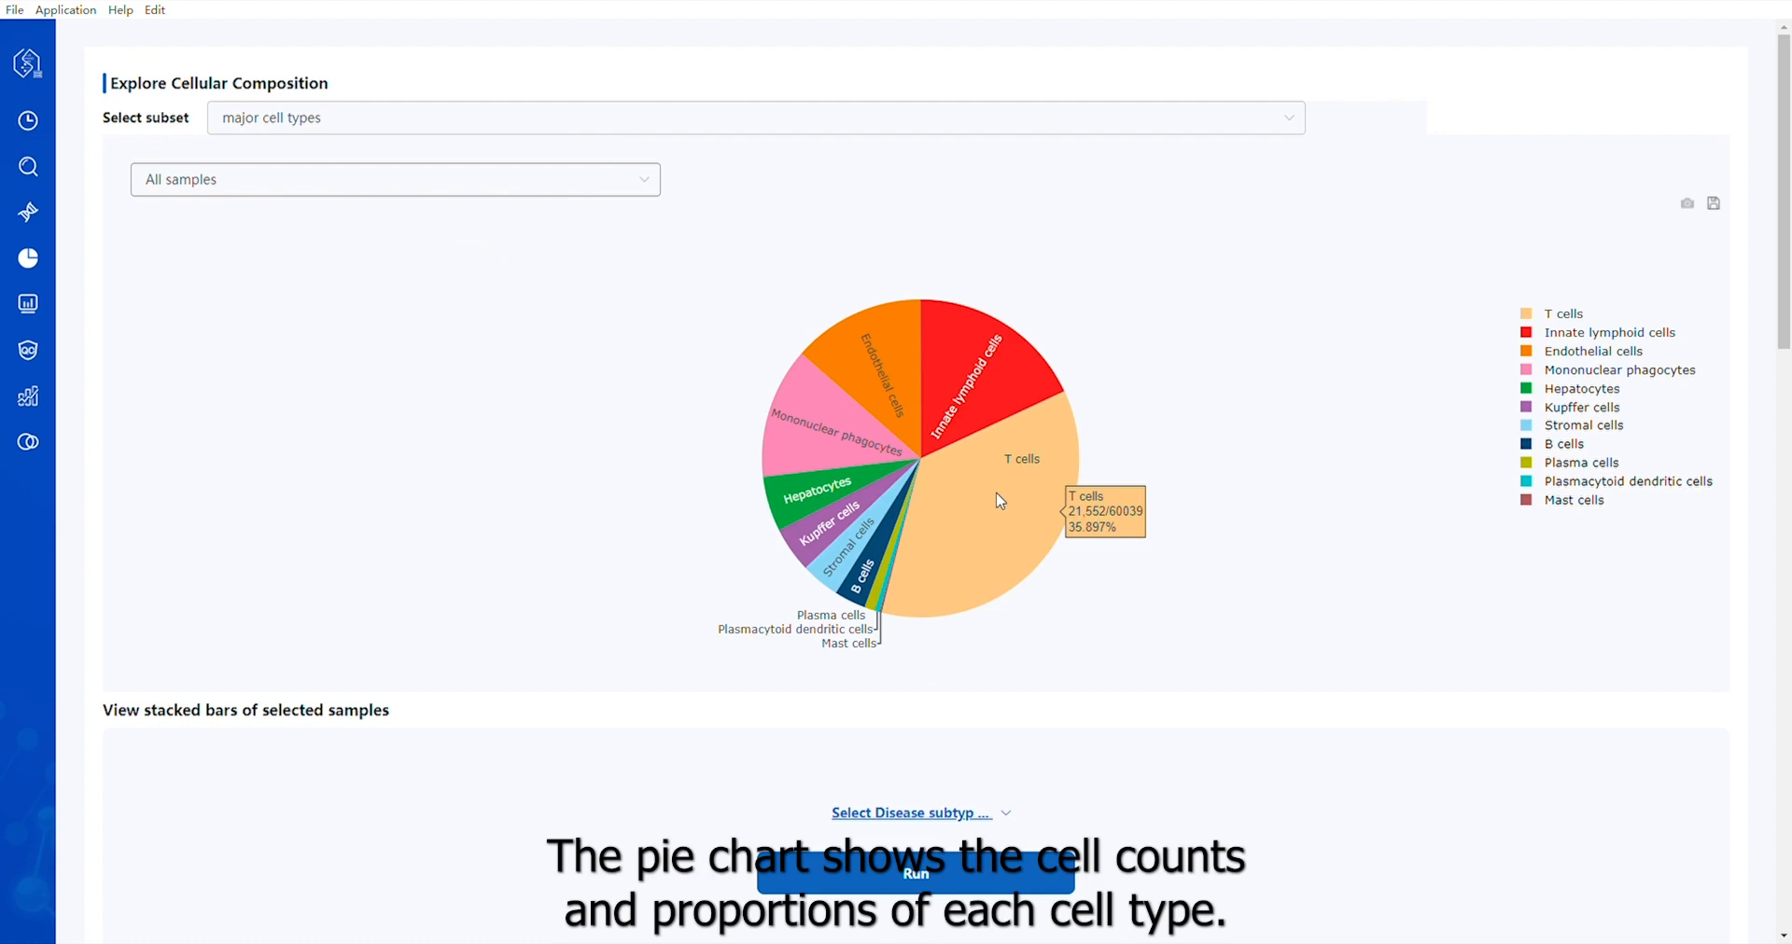
mouse_move(838, 489)
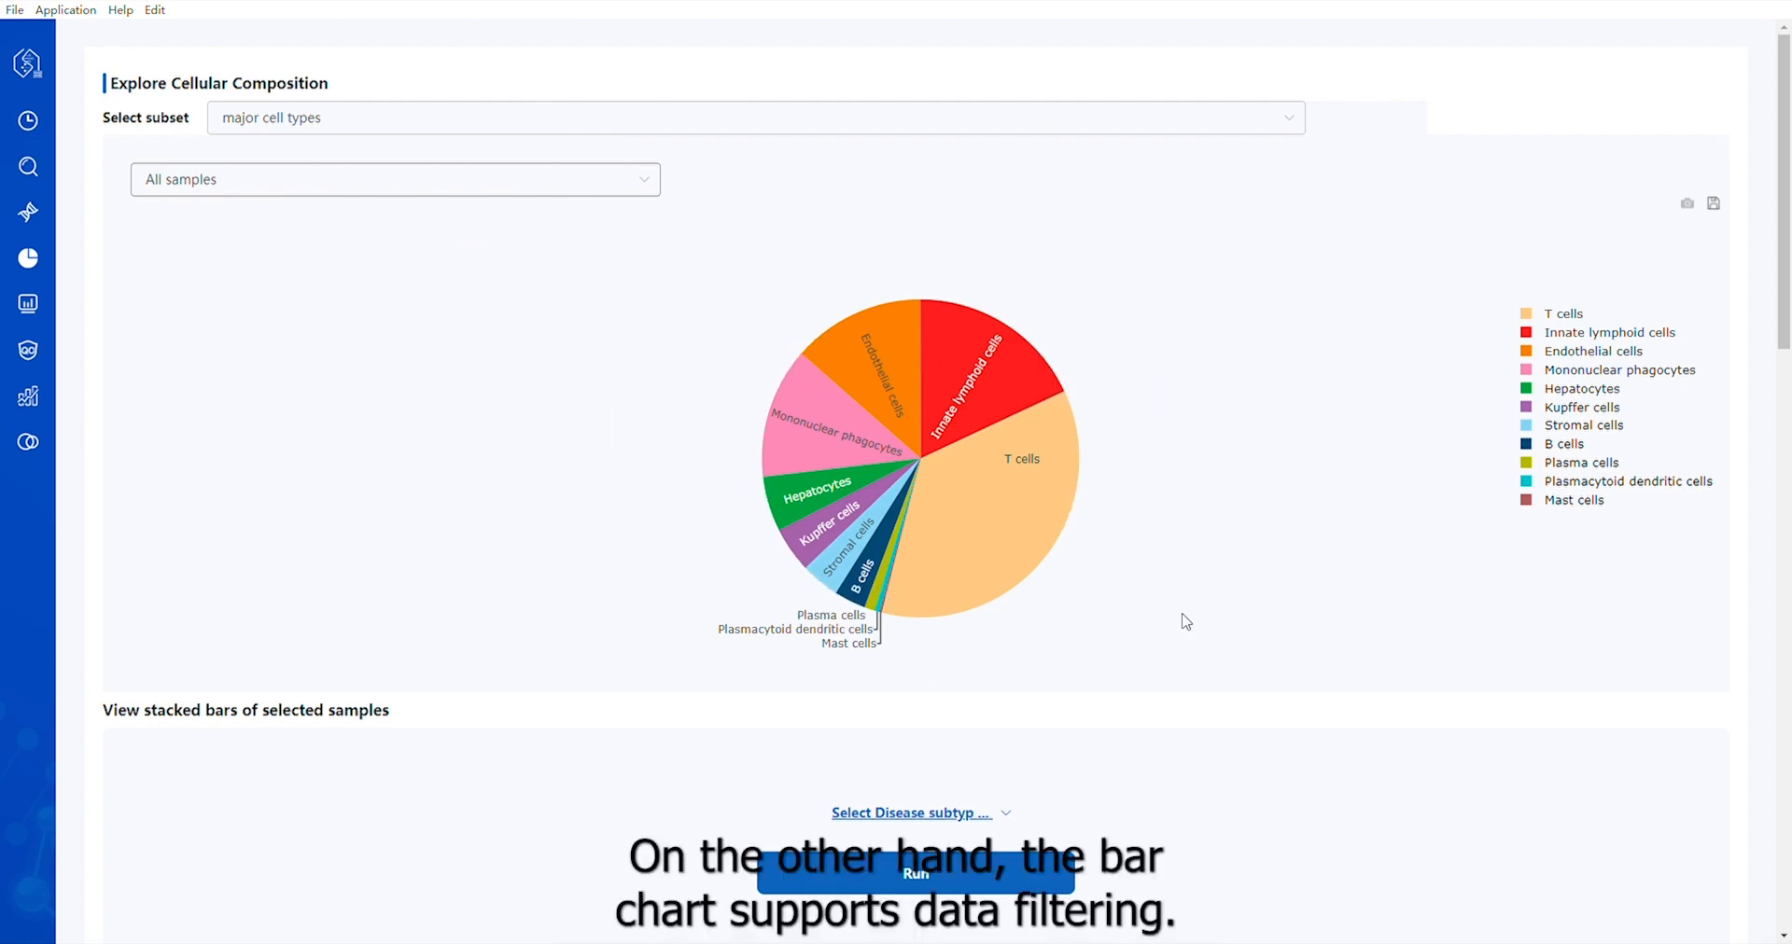
Generate the stacked bar chart of cellular composition grouped by sample and filtered to the Liver cirrhosis disease subtype
scroll(1186, 621, down, 4)
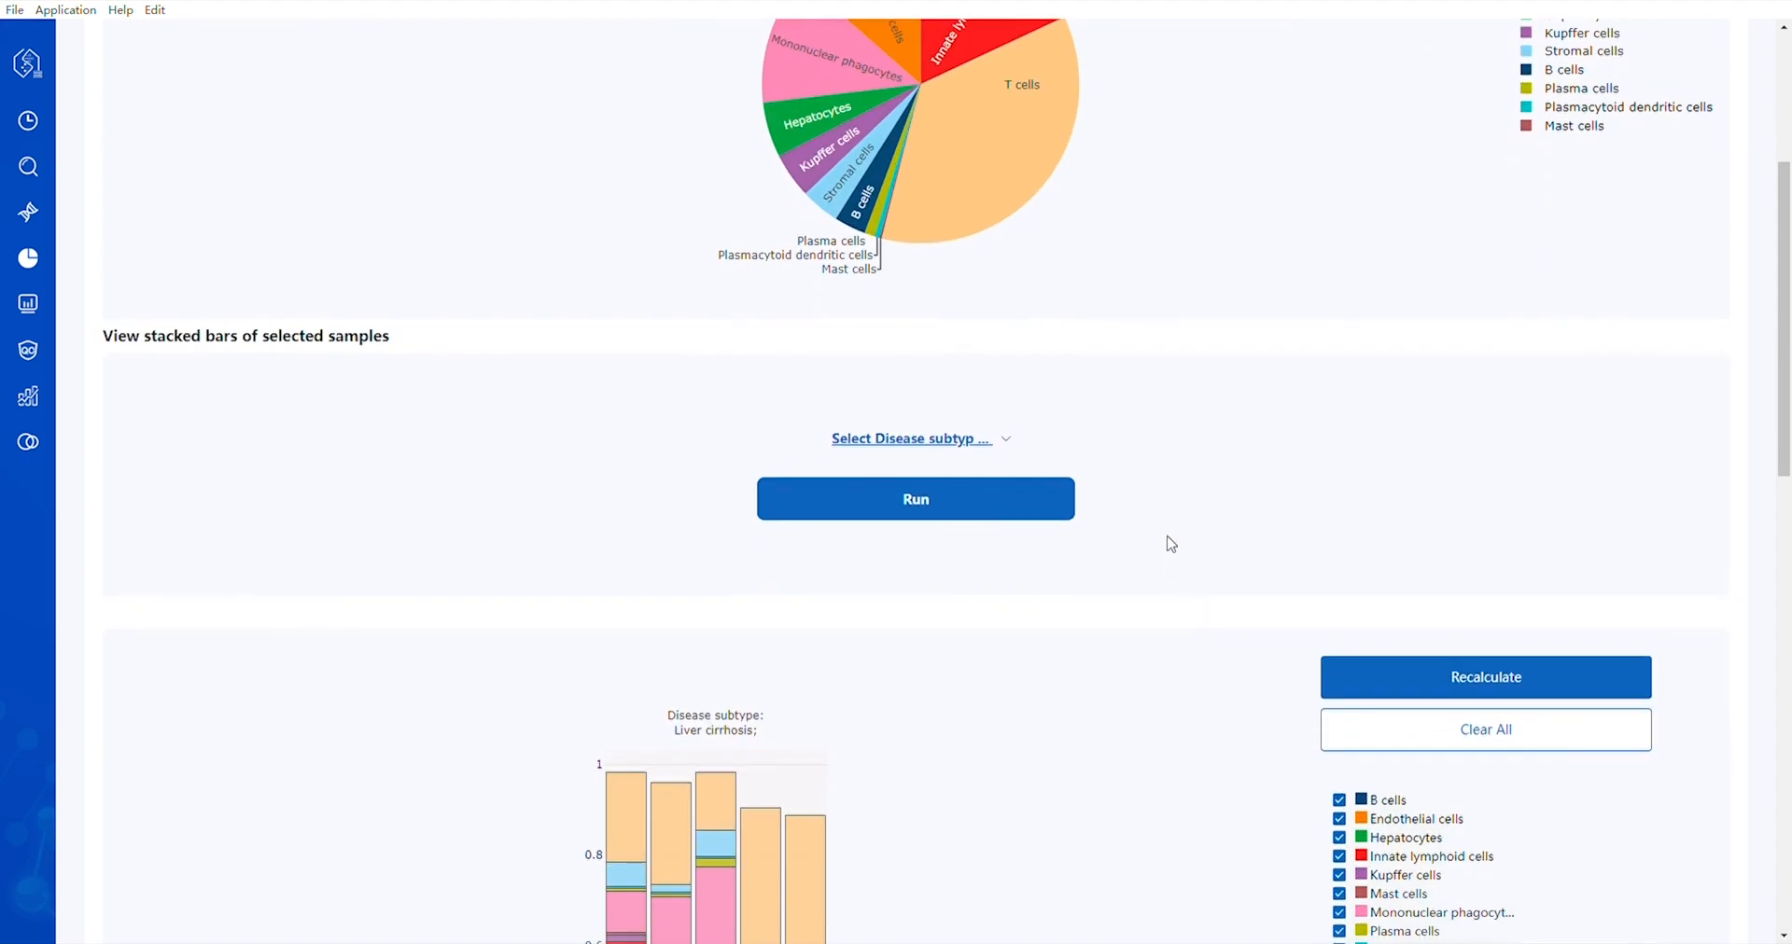
click(961, 441)
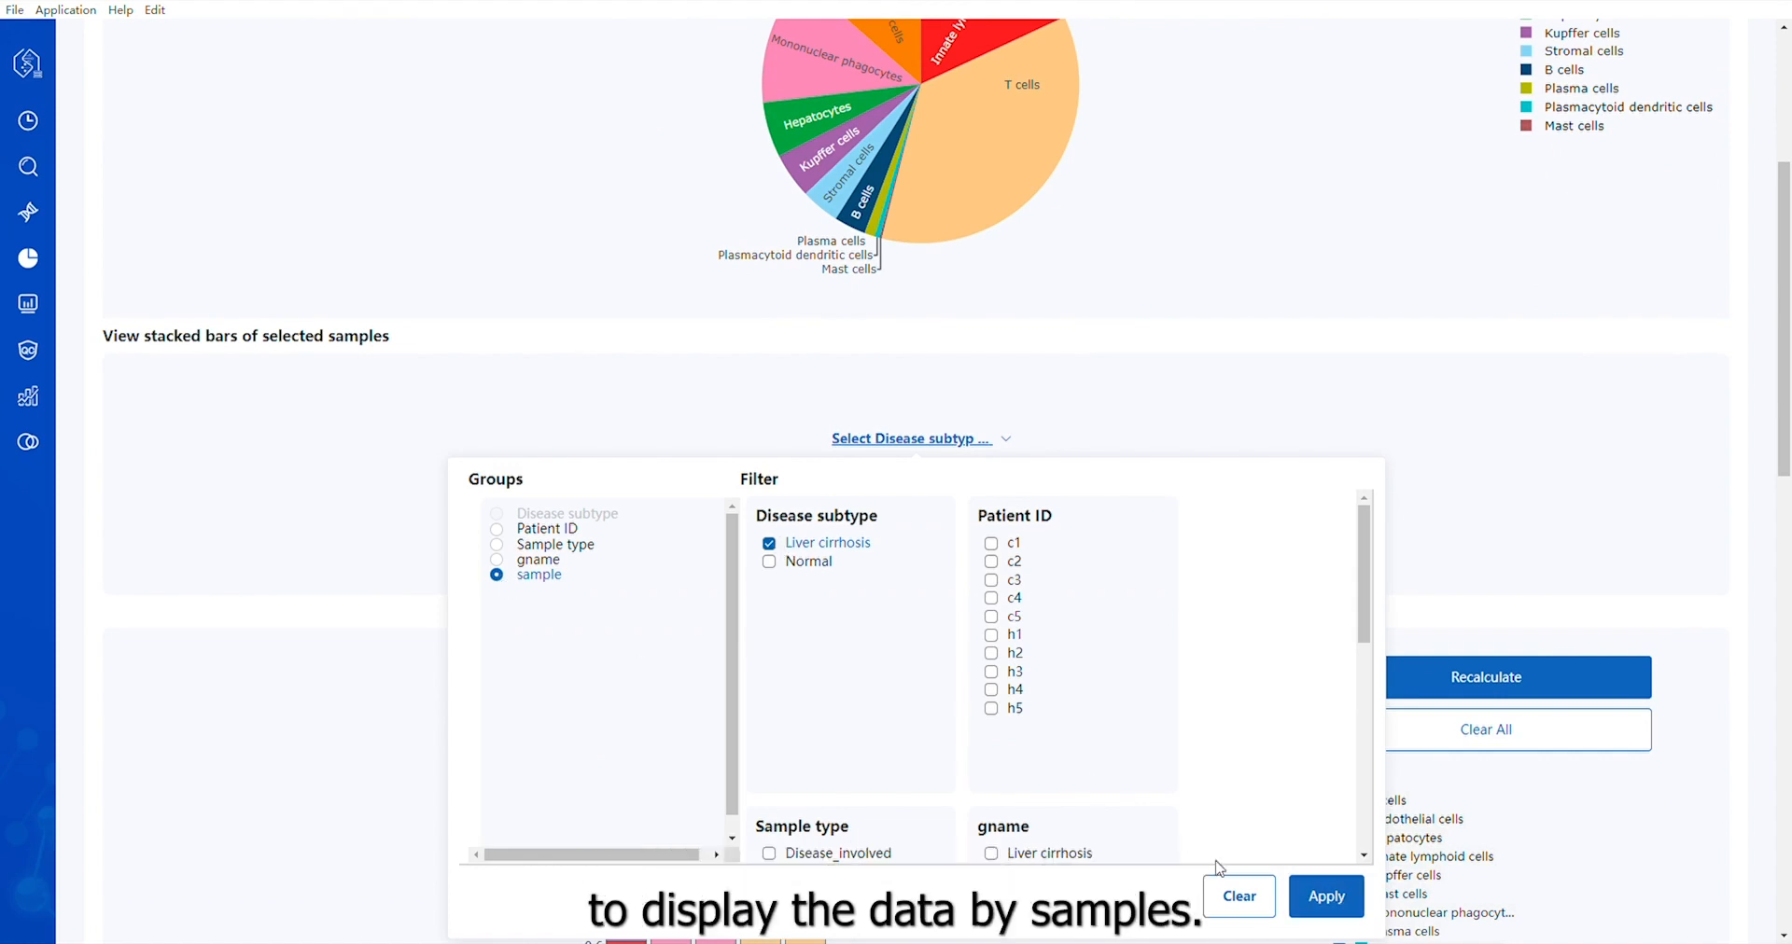
click(1319, 899)
click(920, 506)
scroll(914, 513, down, 4)
scroll(914, 513, down, 1)
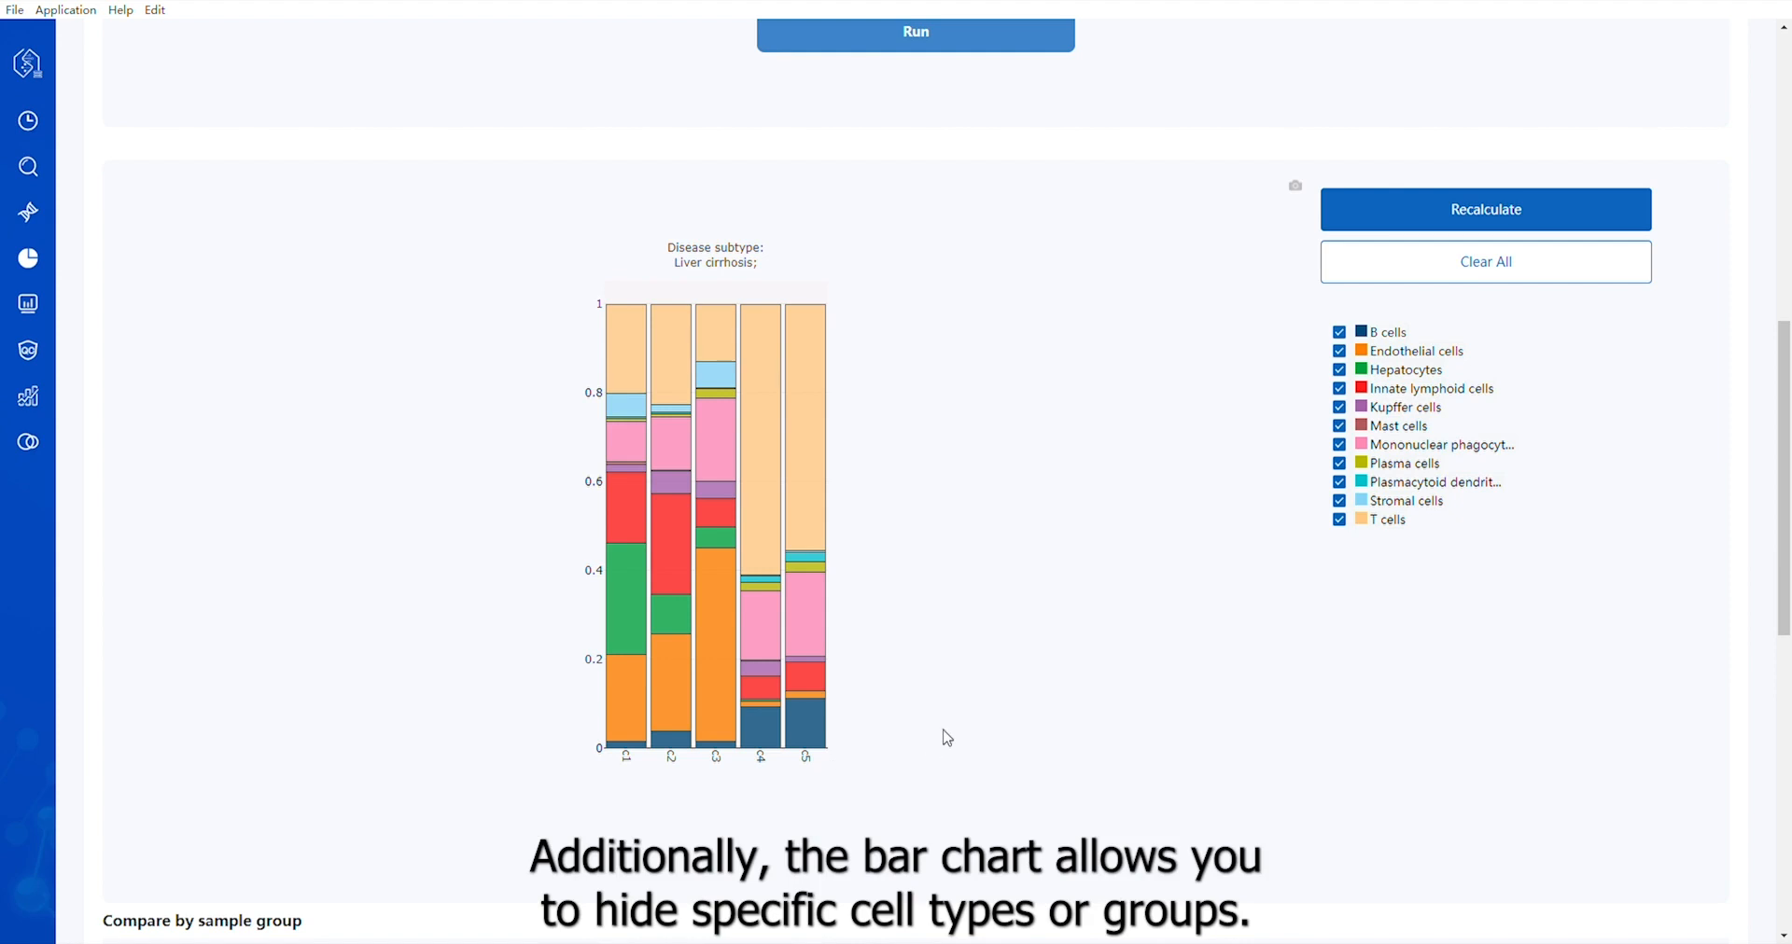
scroll(1349, 430, up, 1)
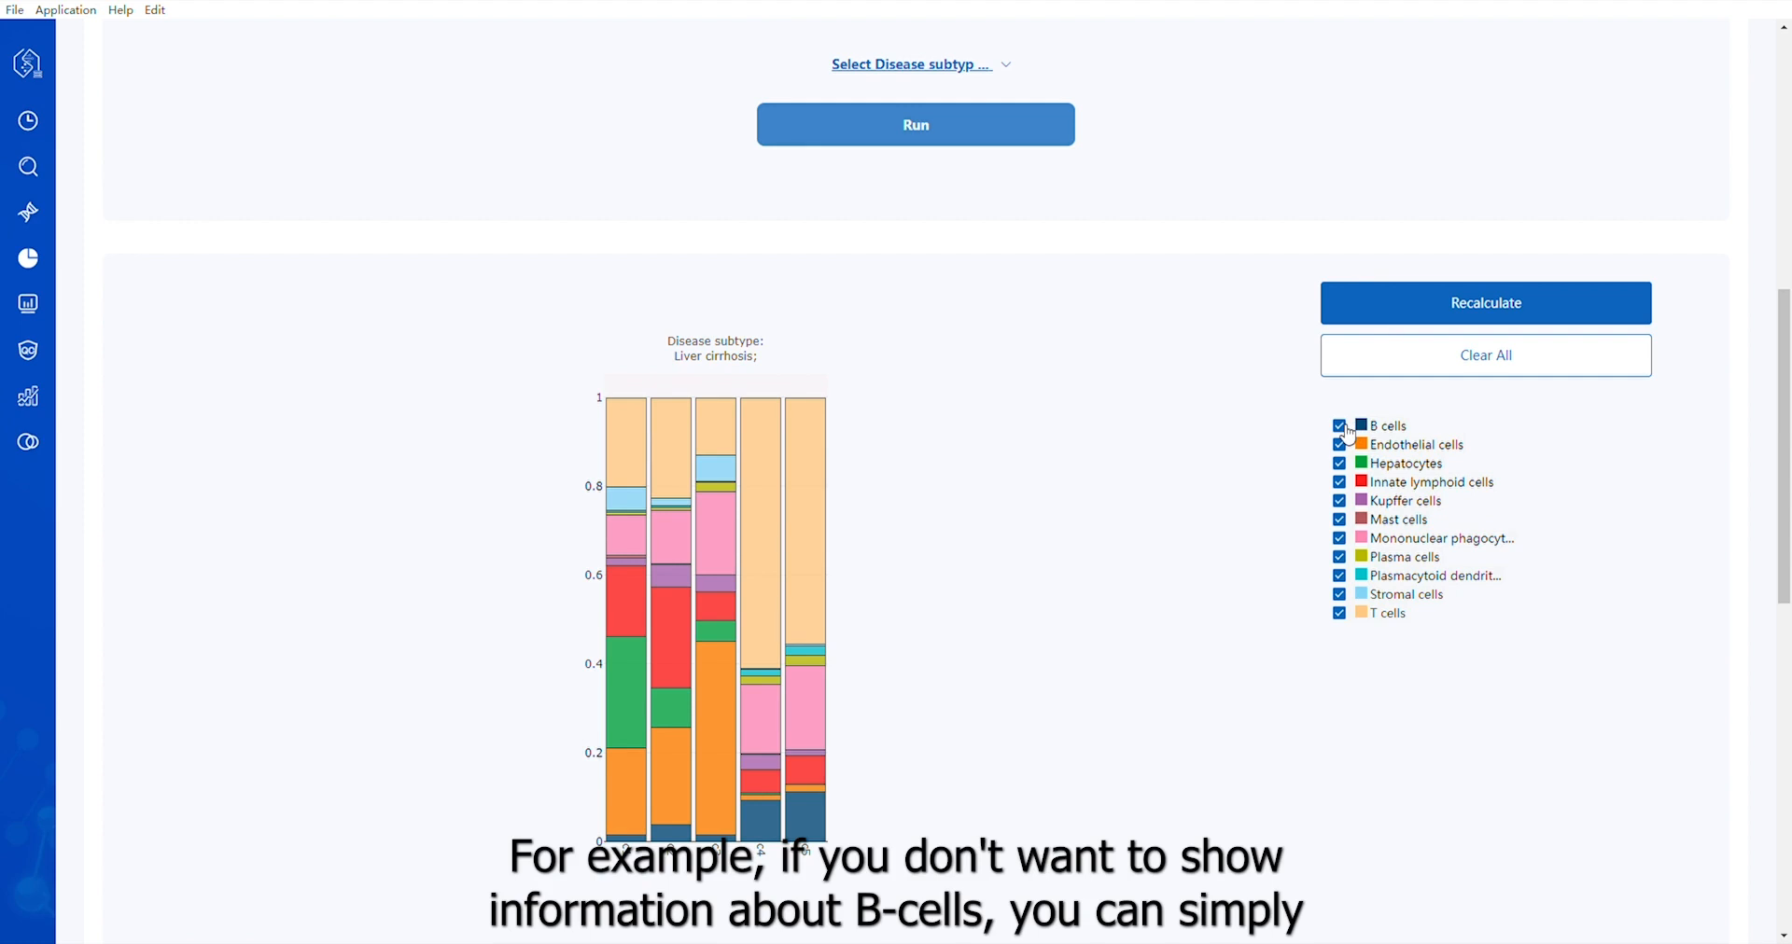
Exclude B cells from the stacked bar chart of cellular composition and recalculate the proportions
click(1344, 428)
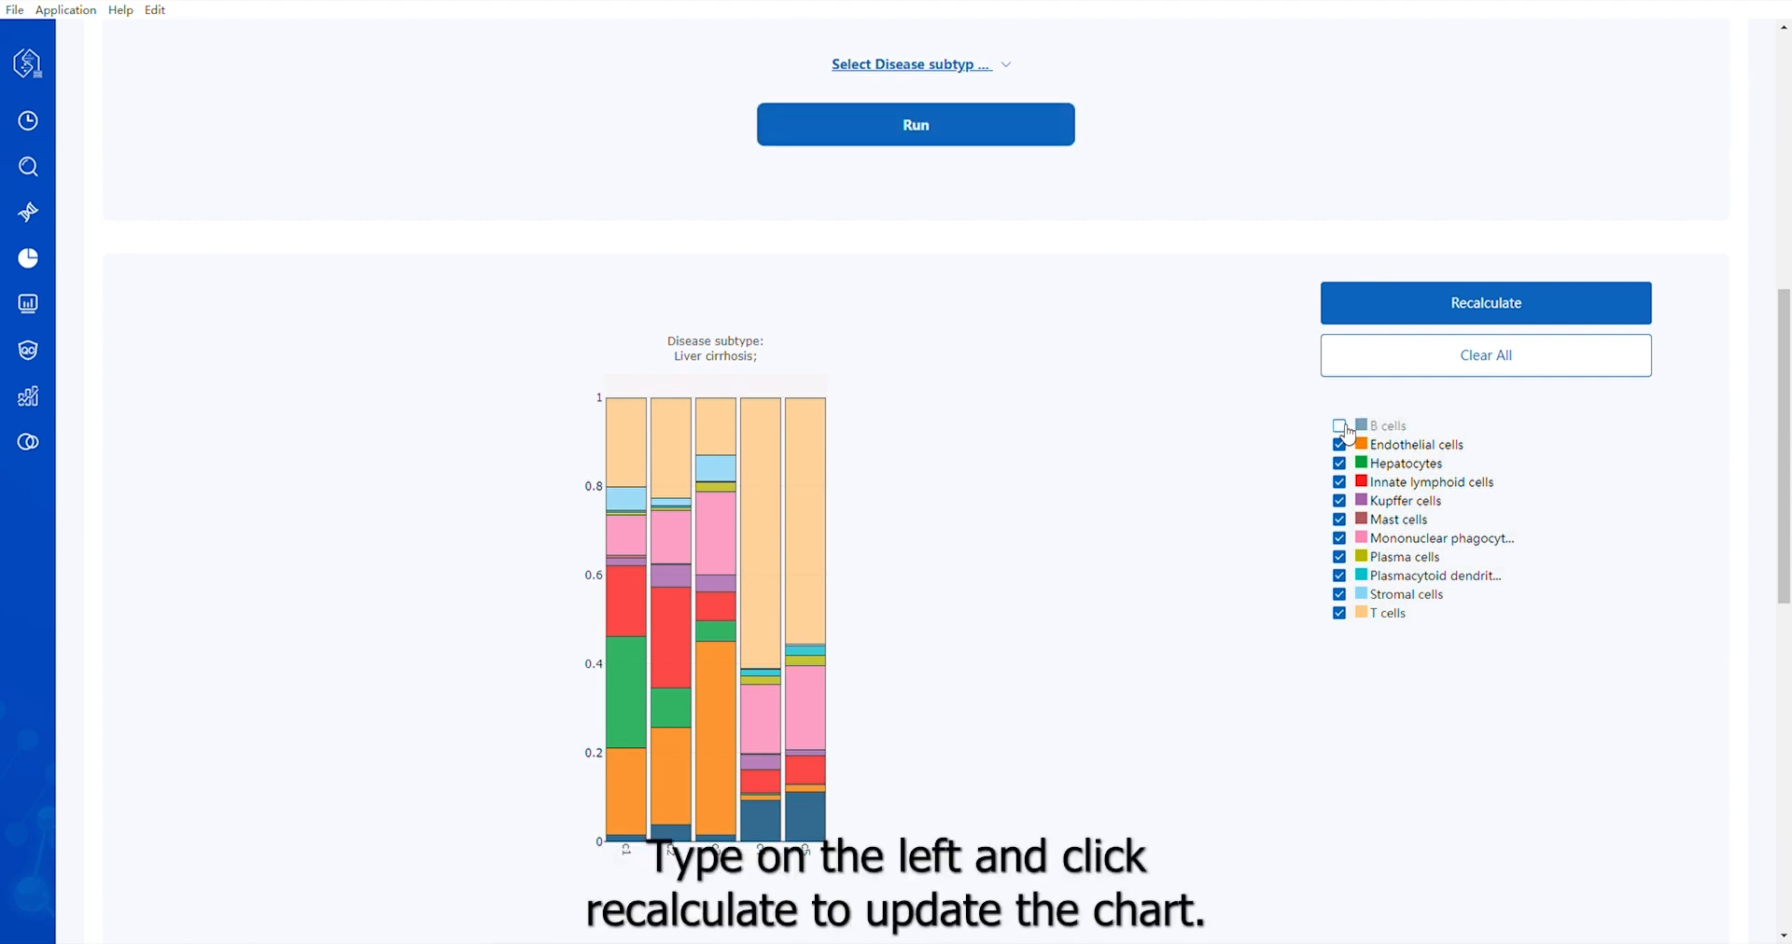
click(1554, 310)
scroll(1020, 460, down, 6)
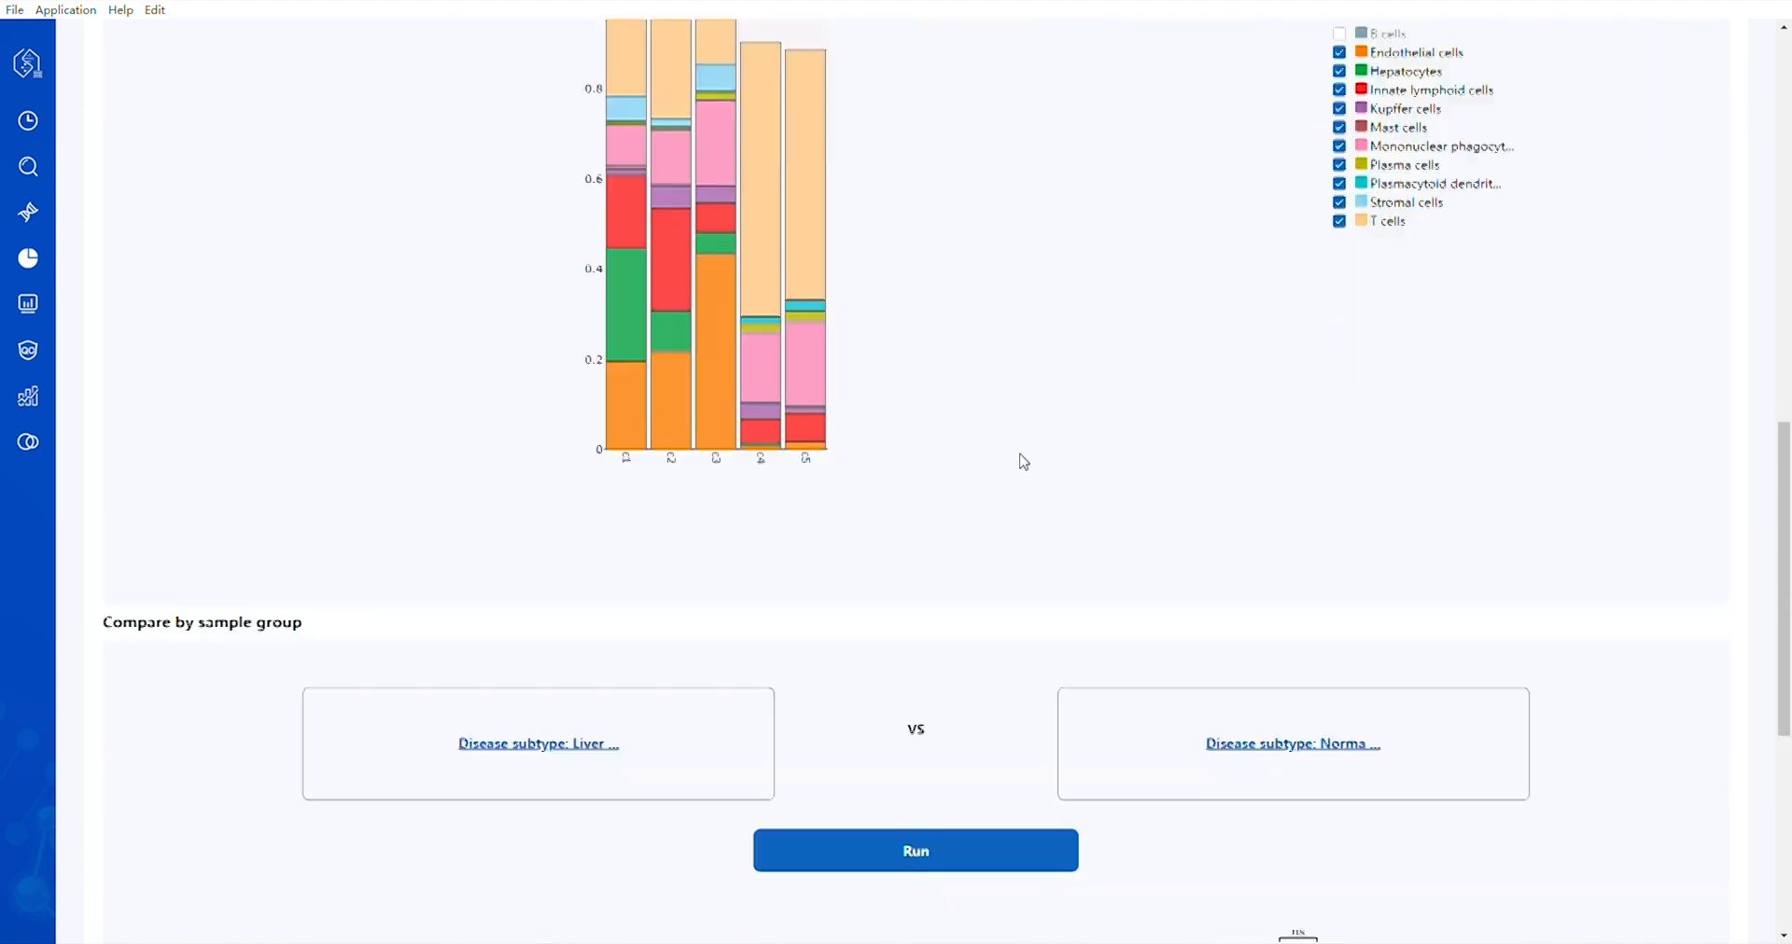
Run the sample group comparison of cellular composition for Liver cirrhosis versus Normal disease subtypes and review the box plot of cell type proportions
scroll(1024, 461, down, 1)
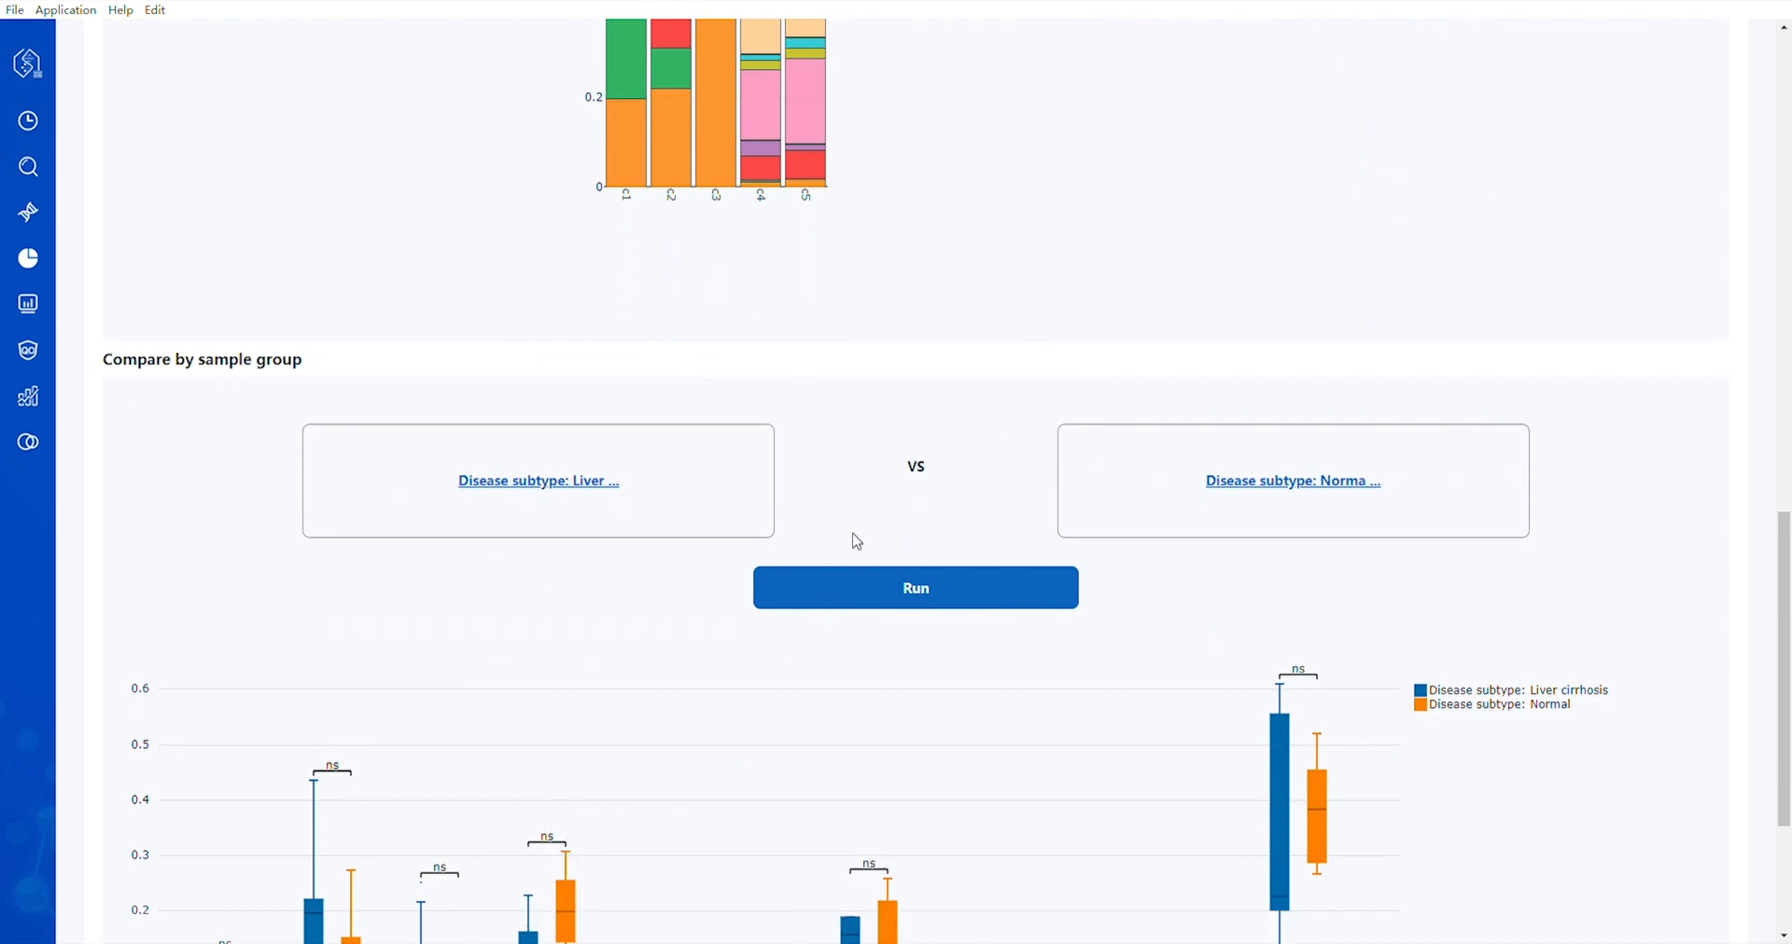
click(539, 484)
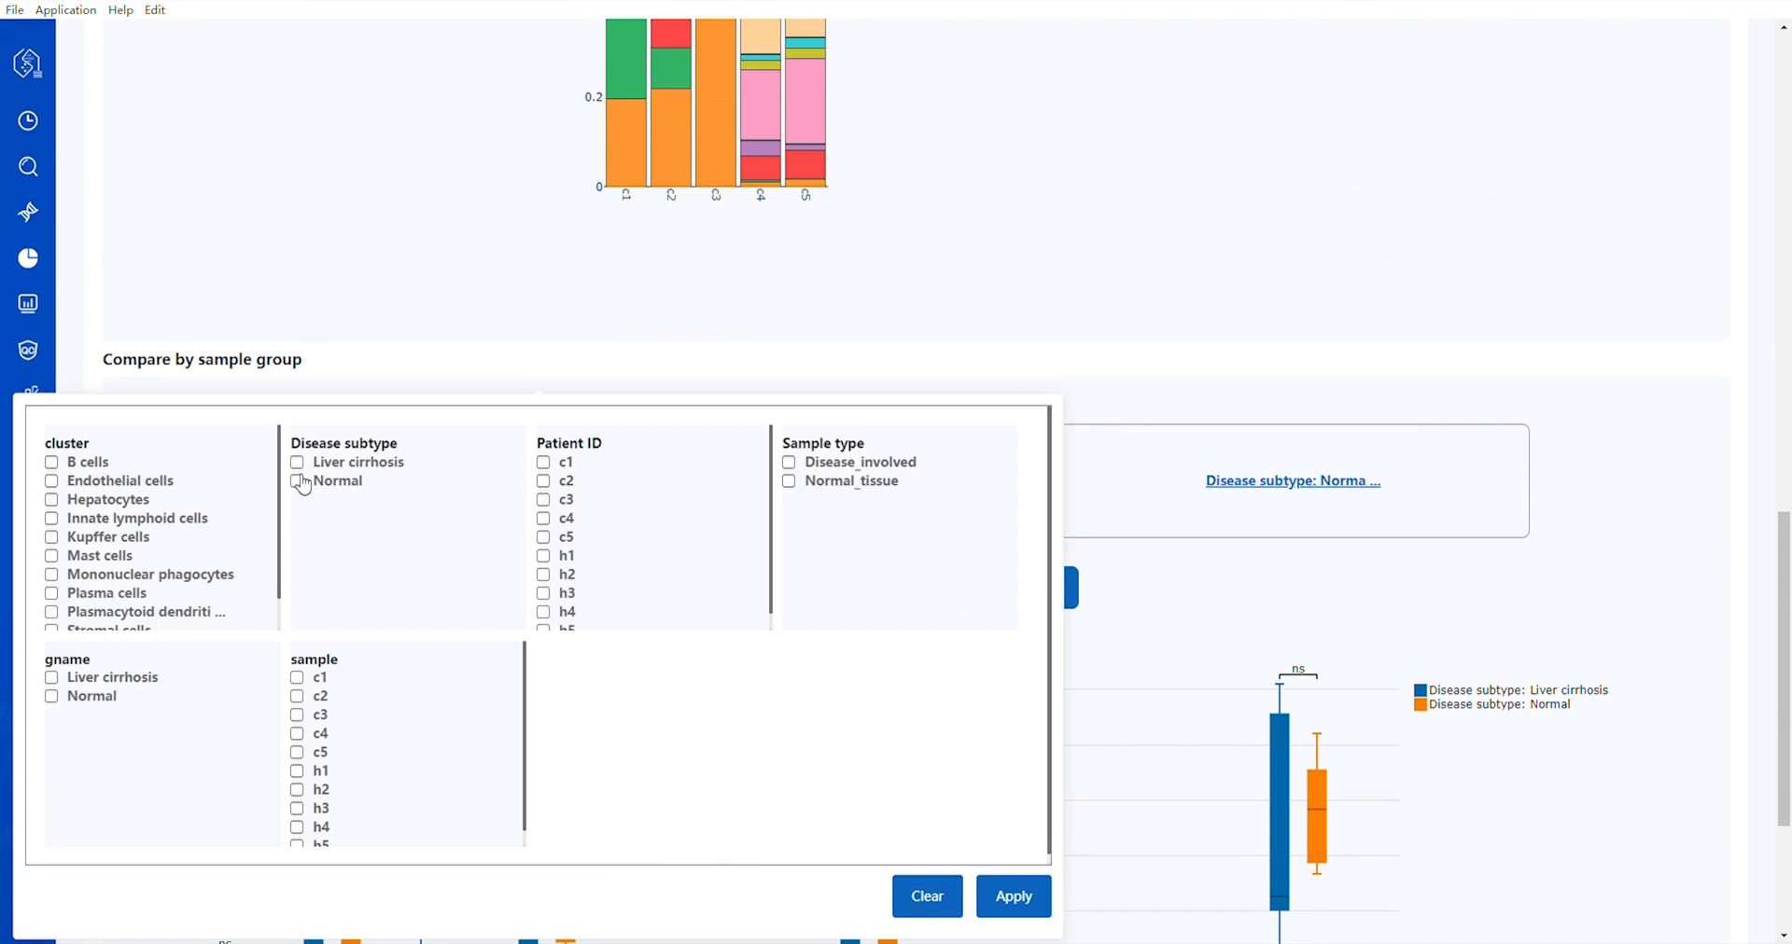
click(297, 463)
click(995, 901)
click(1279, 486)
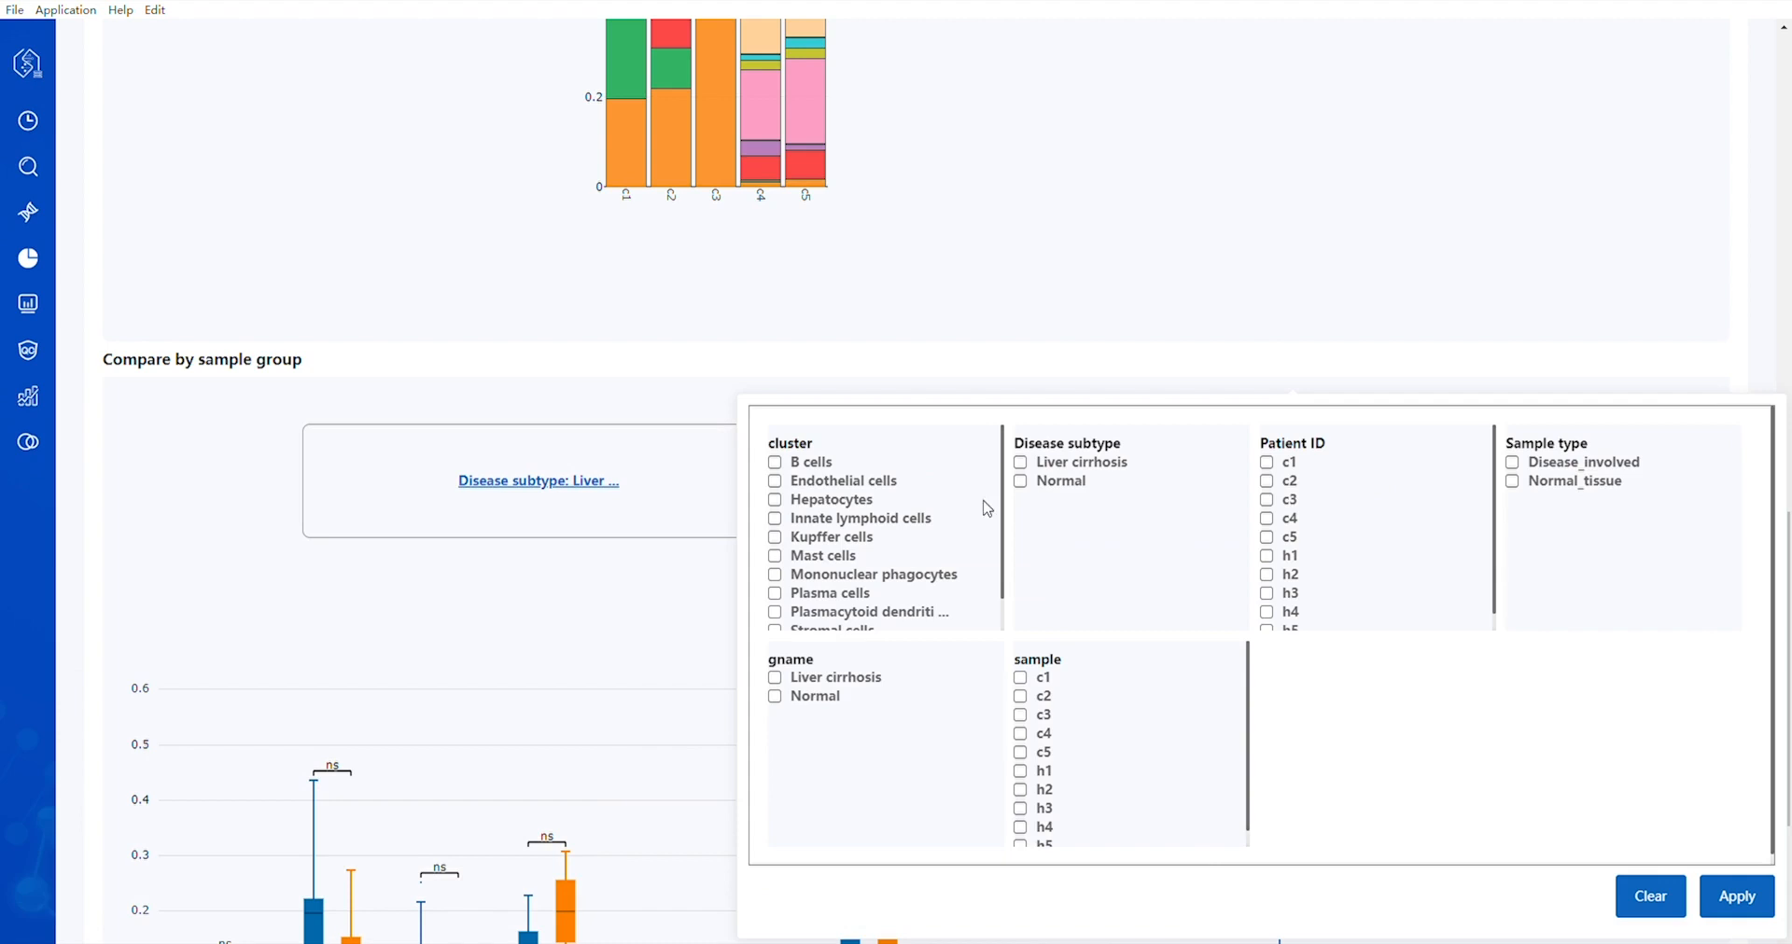
click(1024, 484)
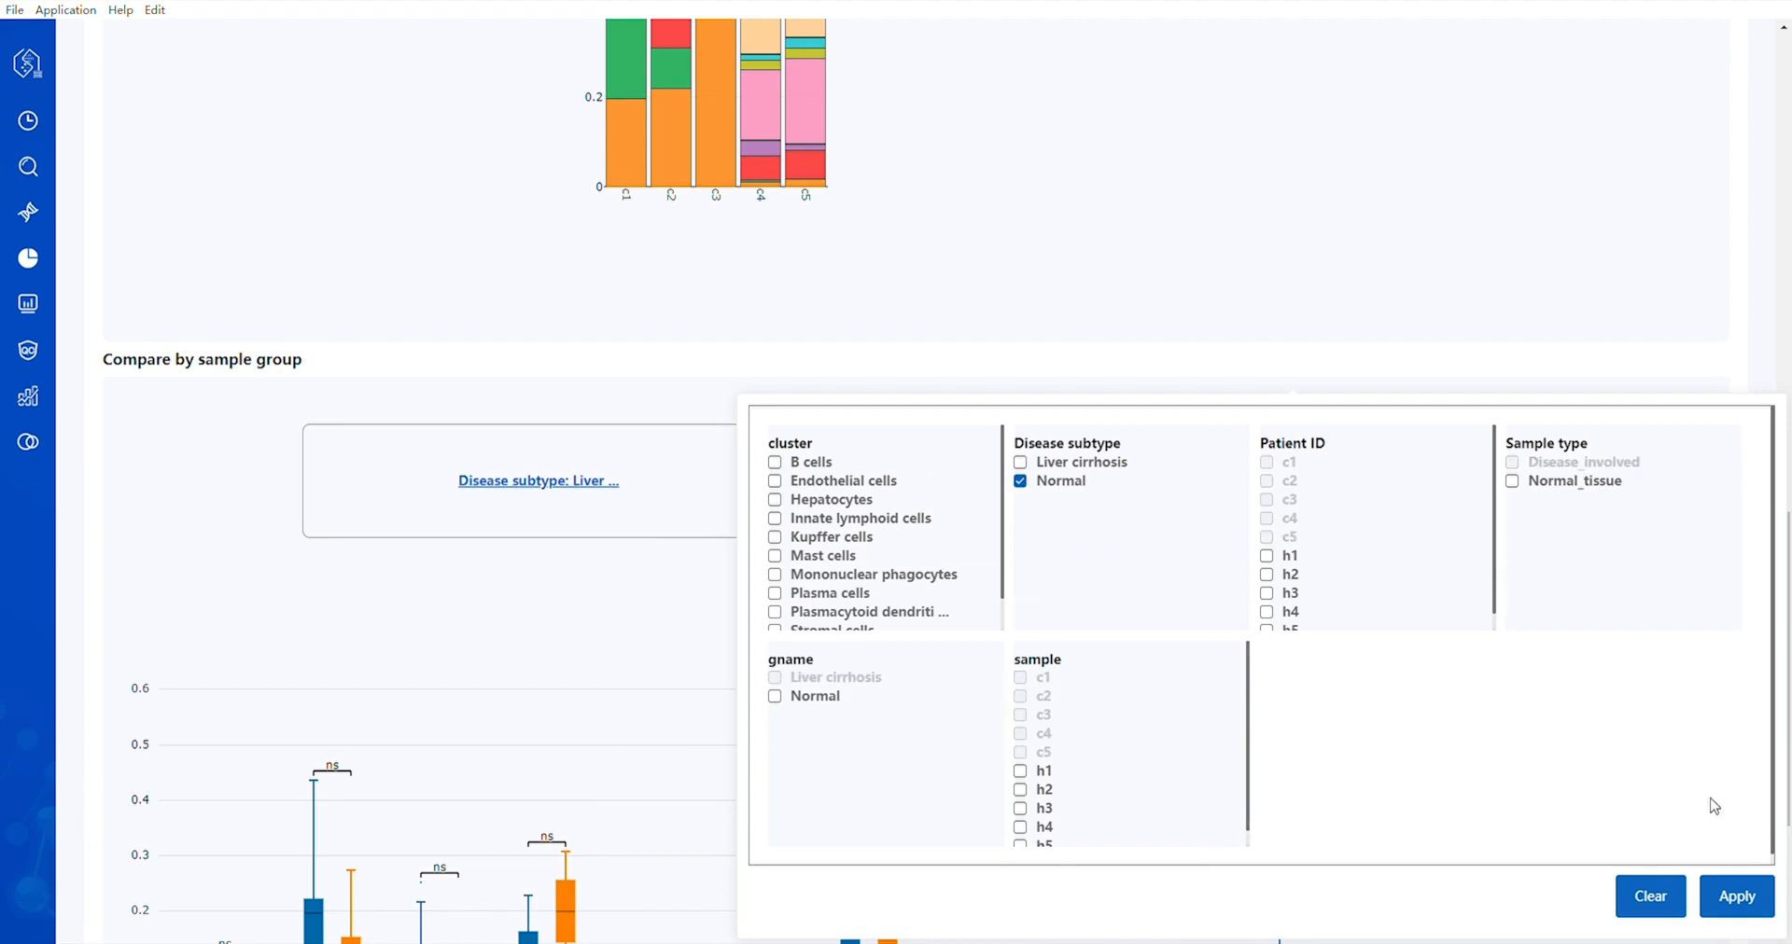
click(1738, 898)
click(905, 602)
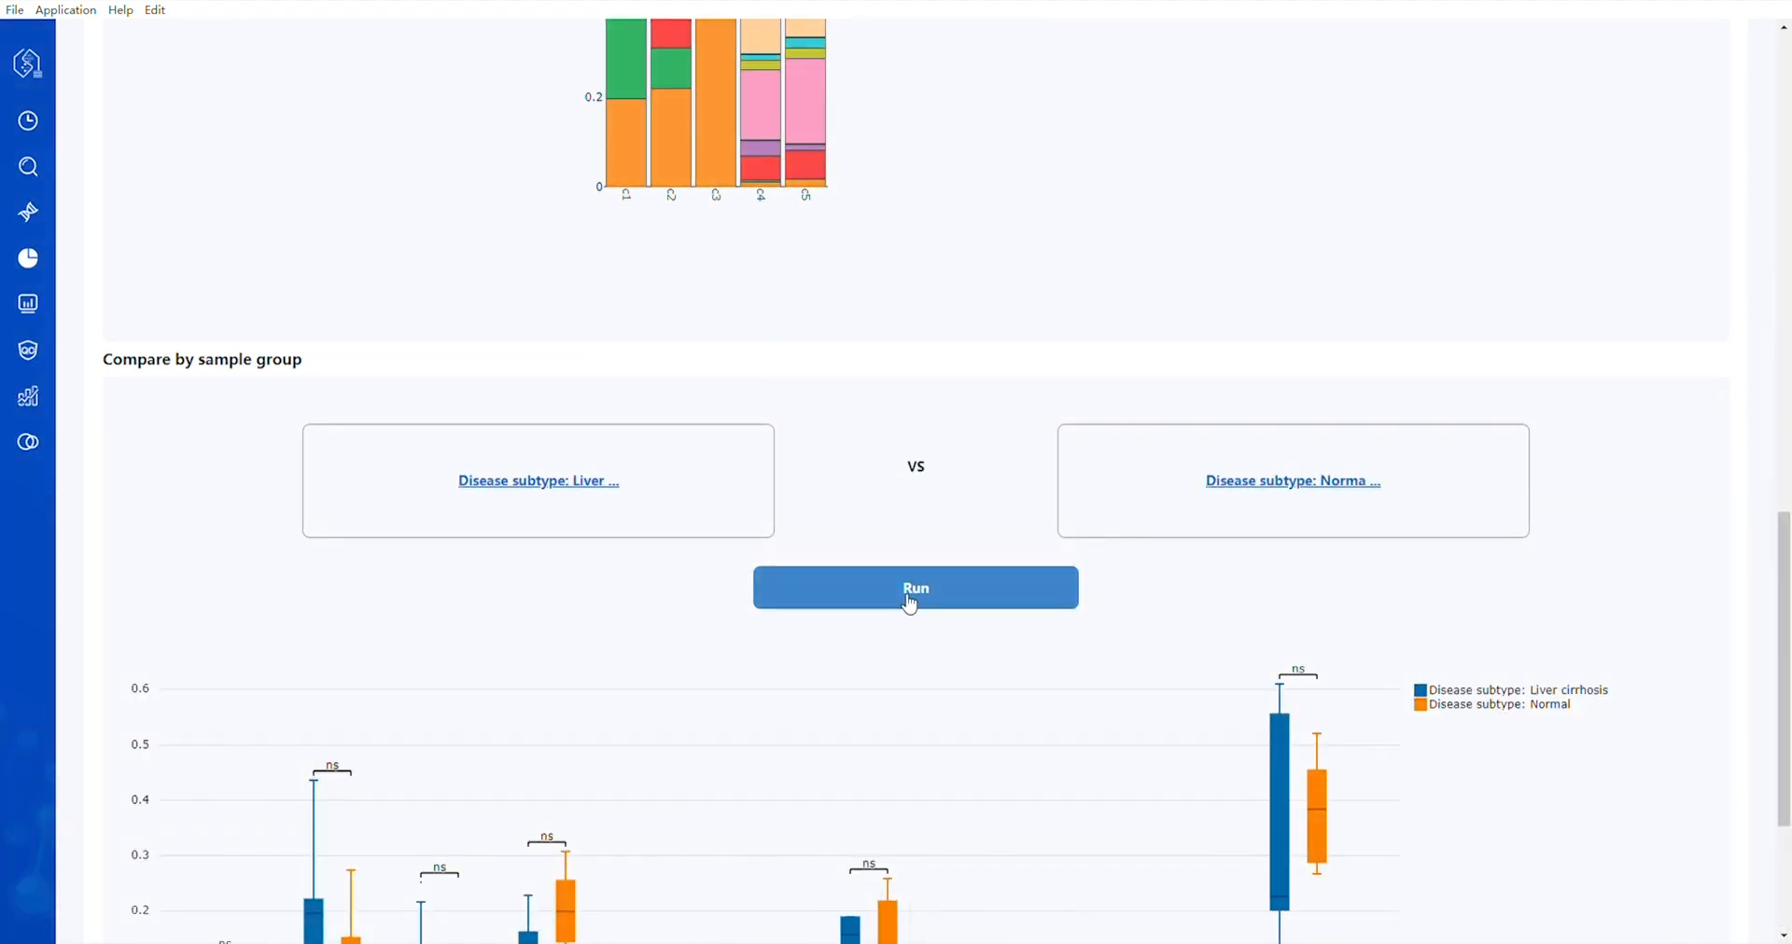
scroll(909, 604, down, 3)
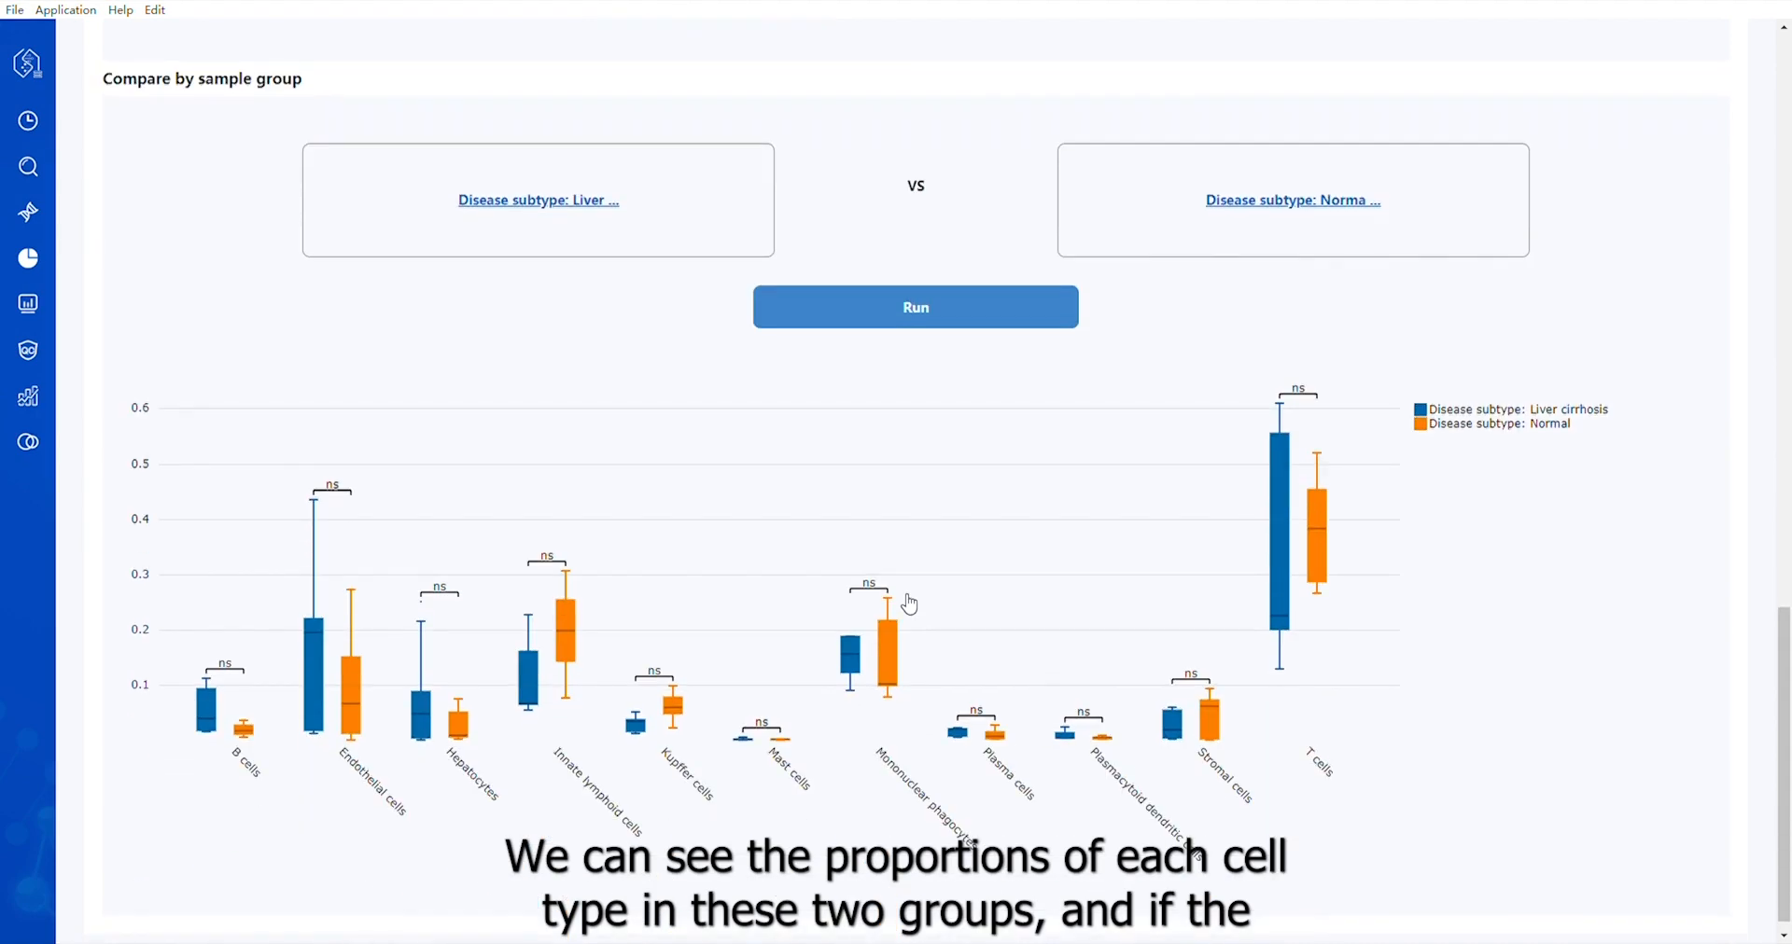
scroll(910, 605, down, 1)
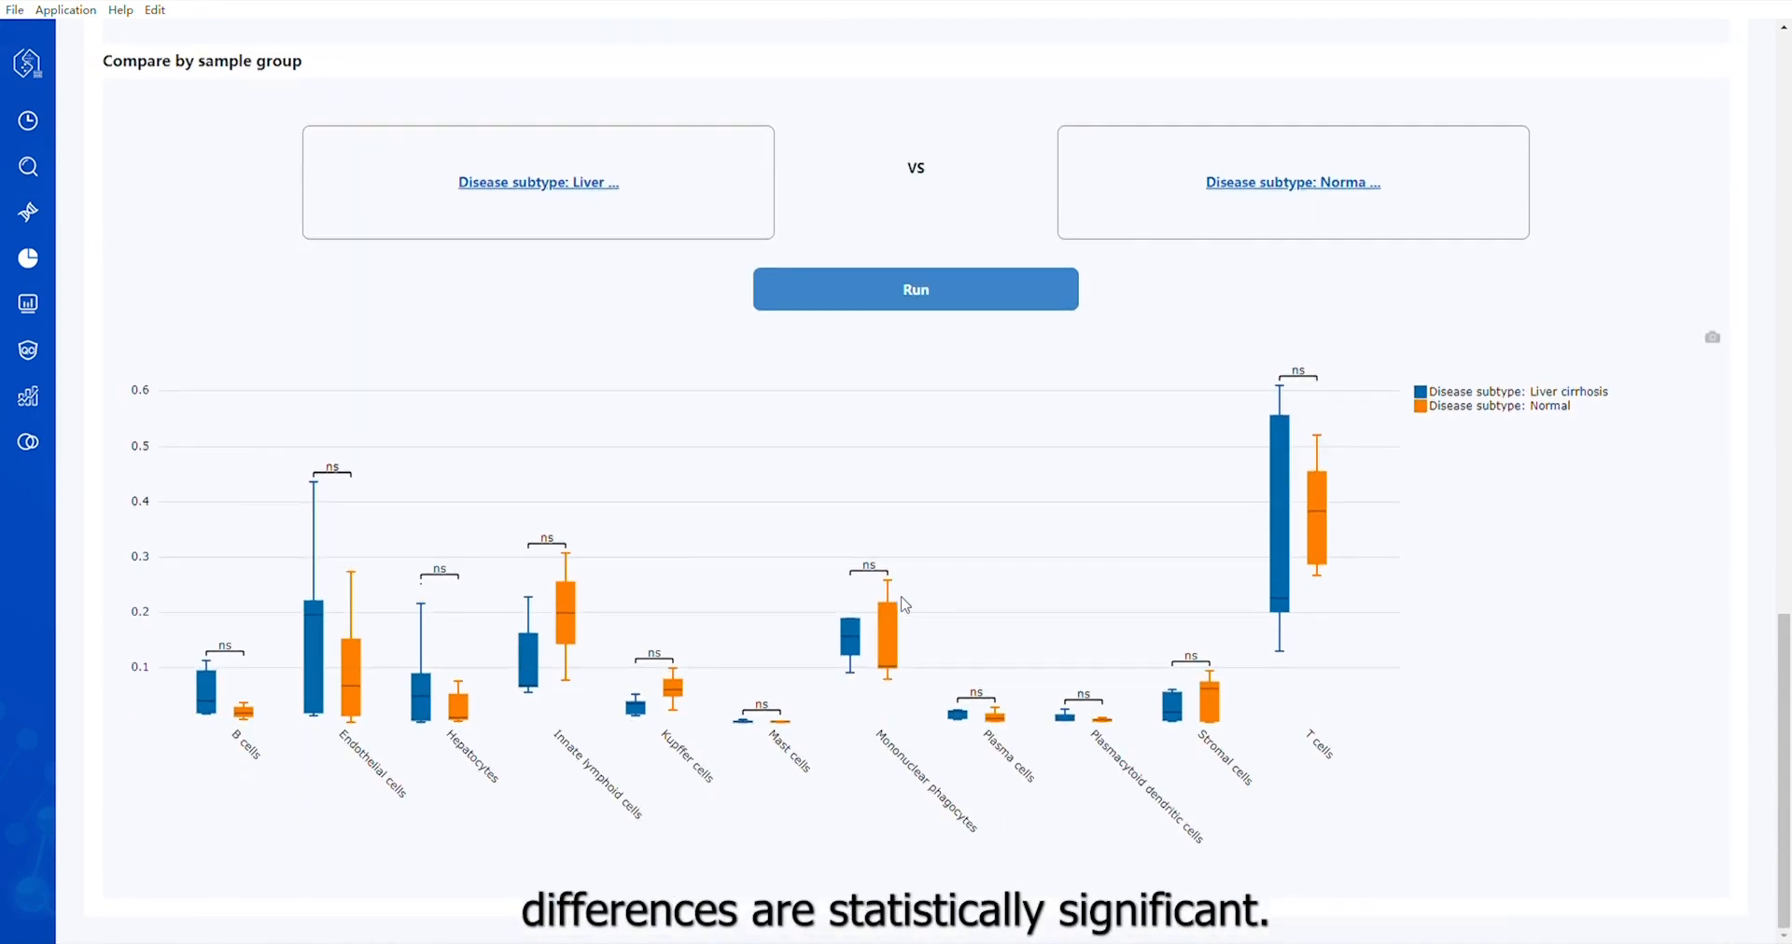
Open the differential expression analysis and examine the top DEG heatmap and subset selection for major cell types
click(29, 306)
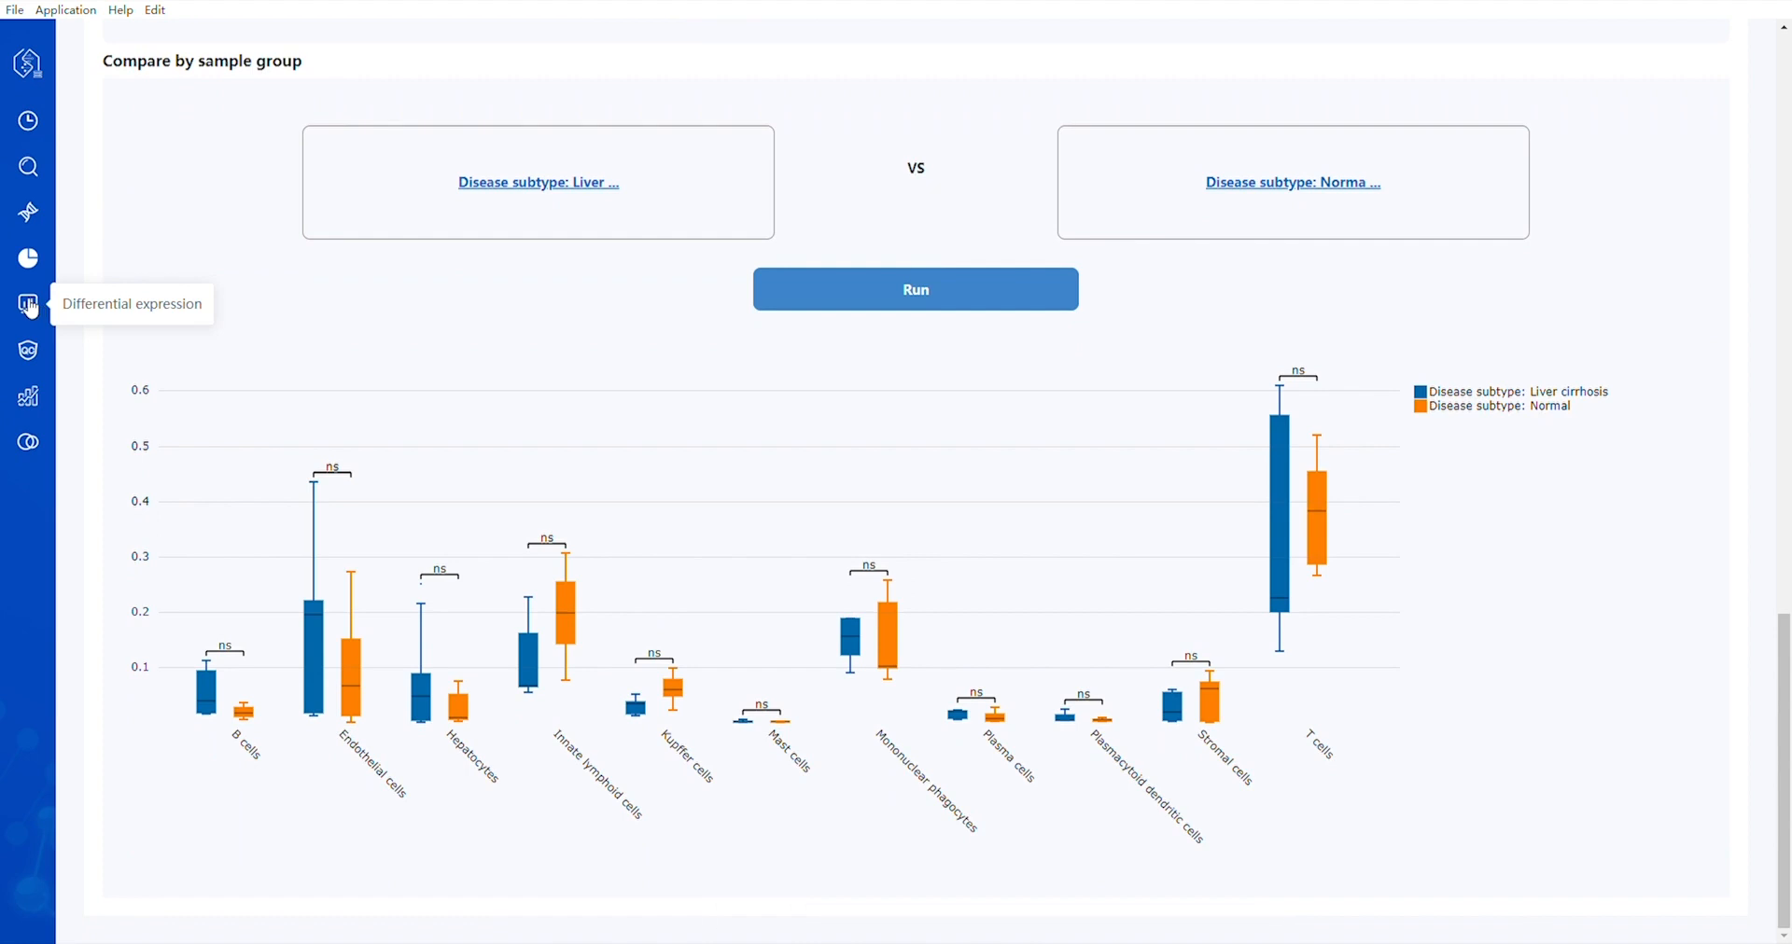
scroll(513, 383, up, 5)
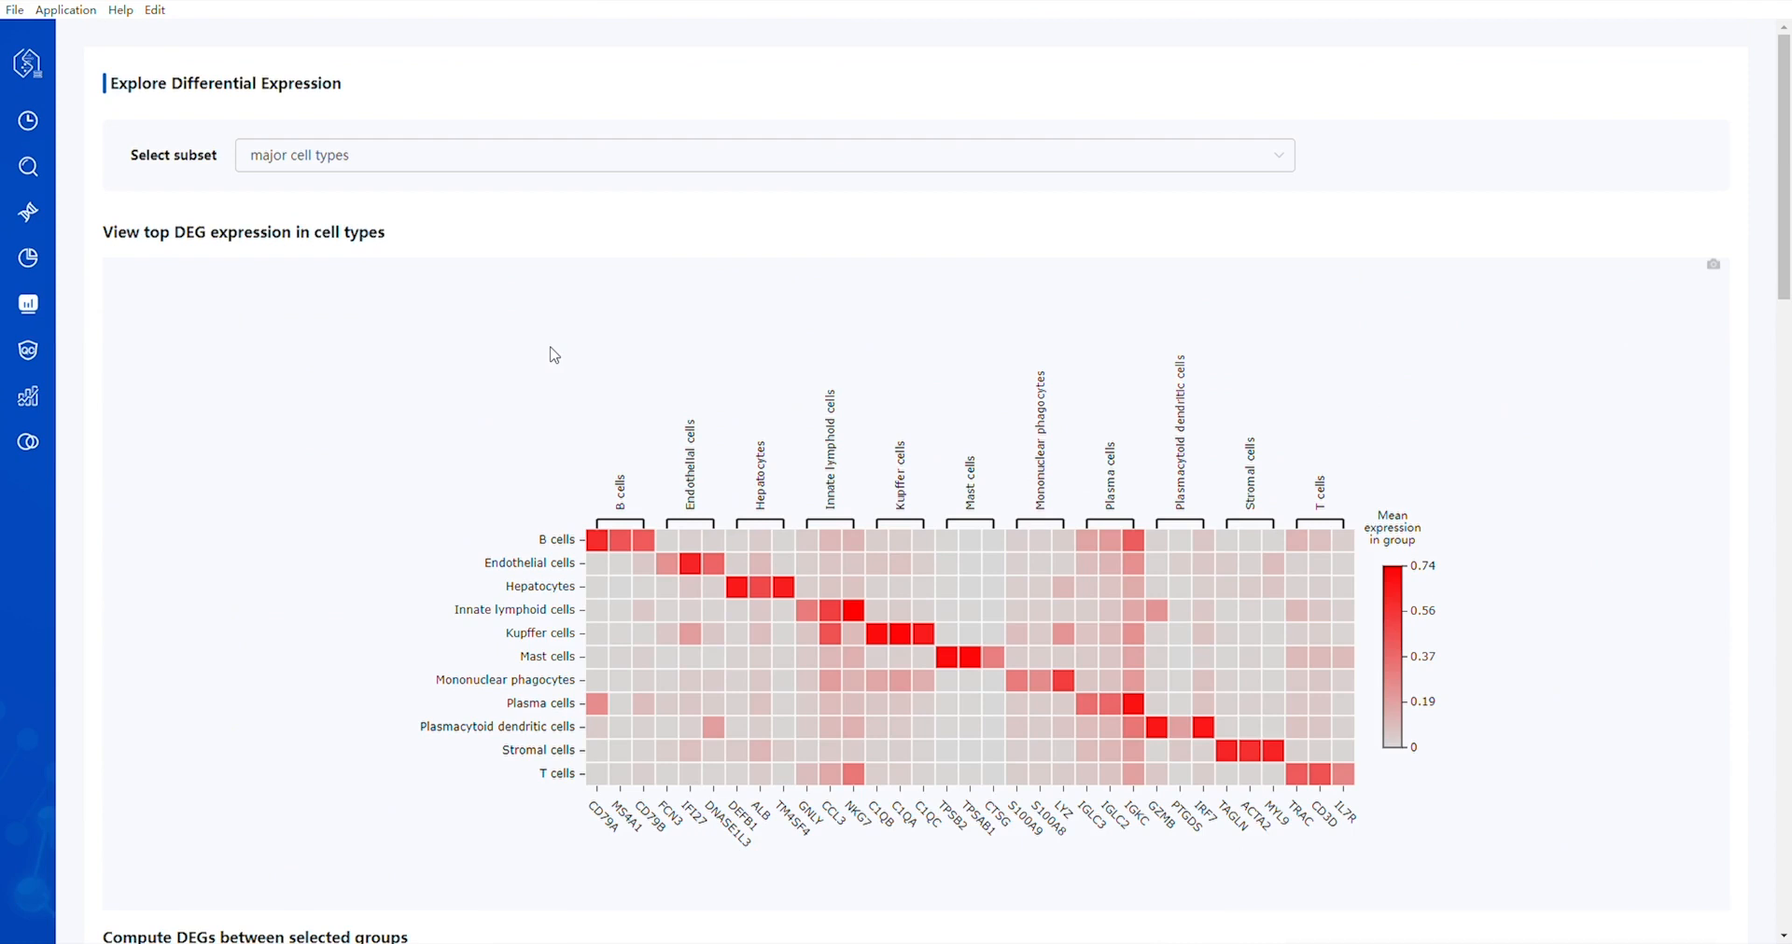
click(959, 172)
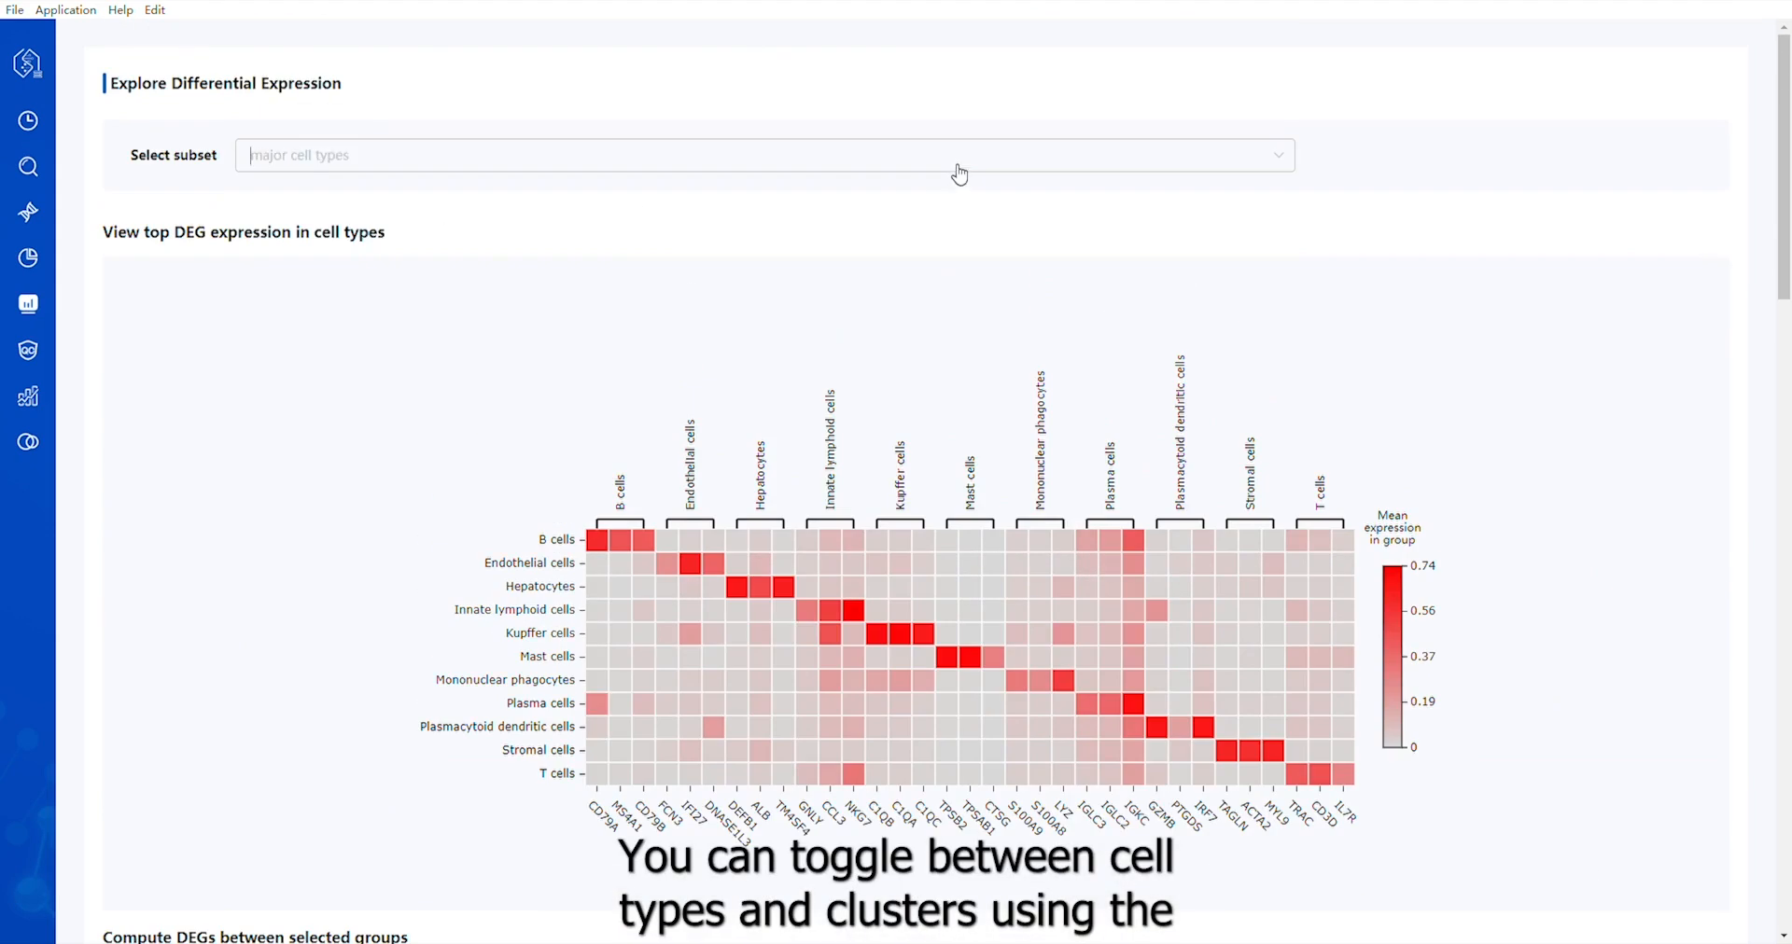
click(999, 170)
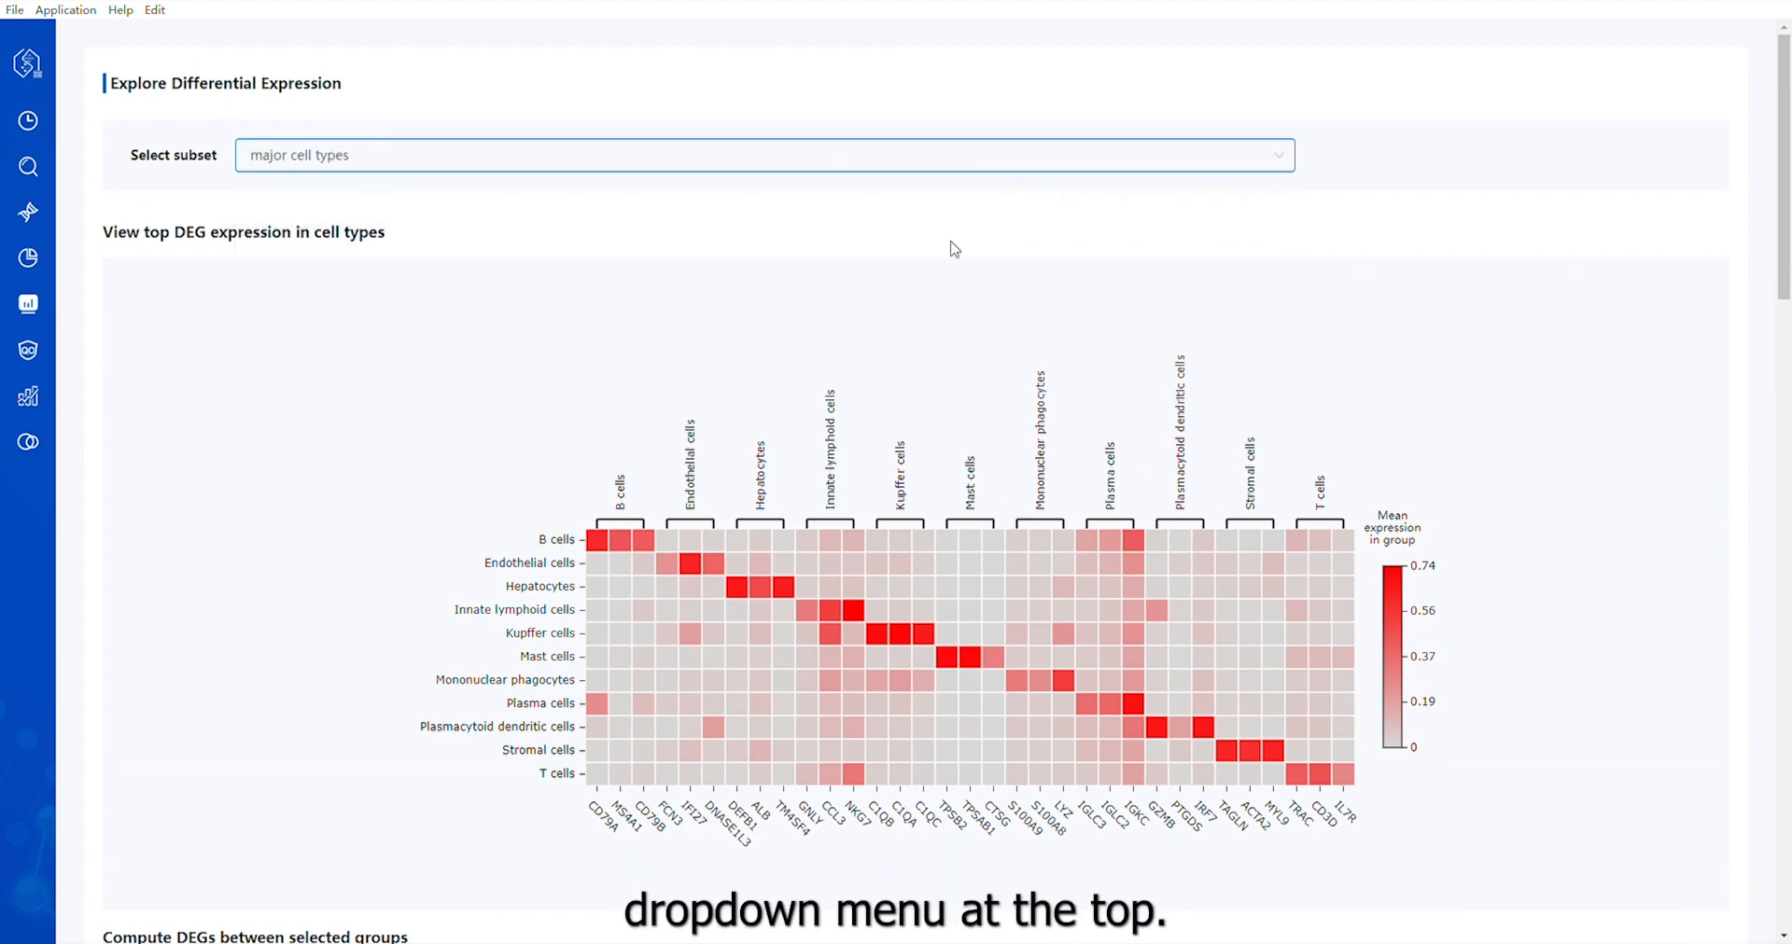
Compute DEGs between Liver cirrhosis as Group 1 and Normal as Group 2, and review the gene table, significant DEGs and volcano plot
scroll(1073, 268, down, 1)
scroll(1072, 268, down, 7)
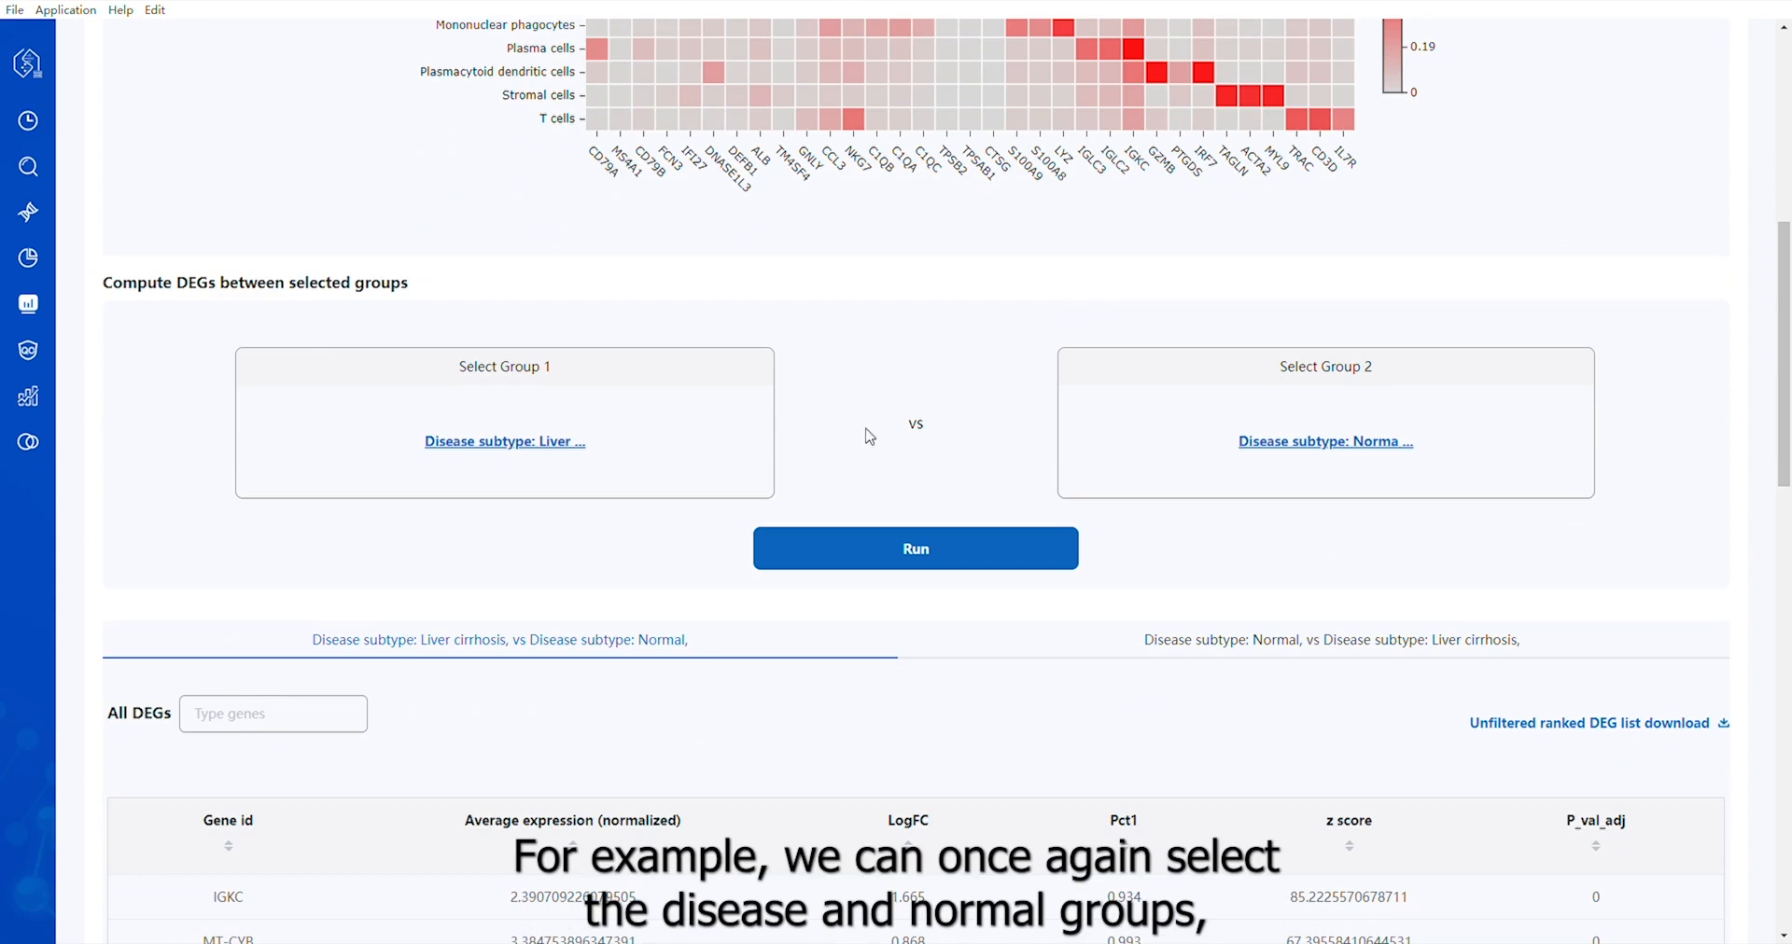
click(558, 440)
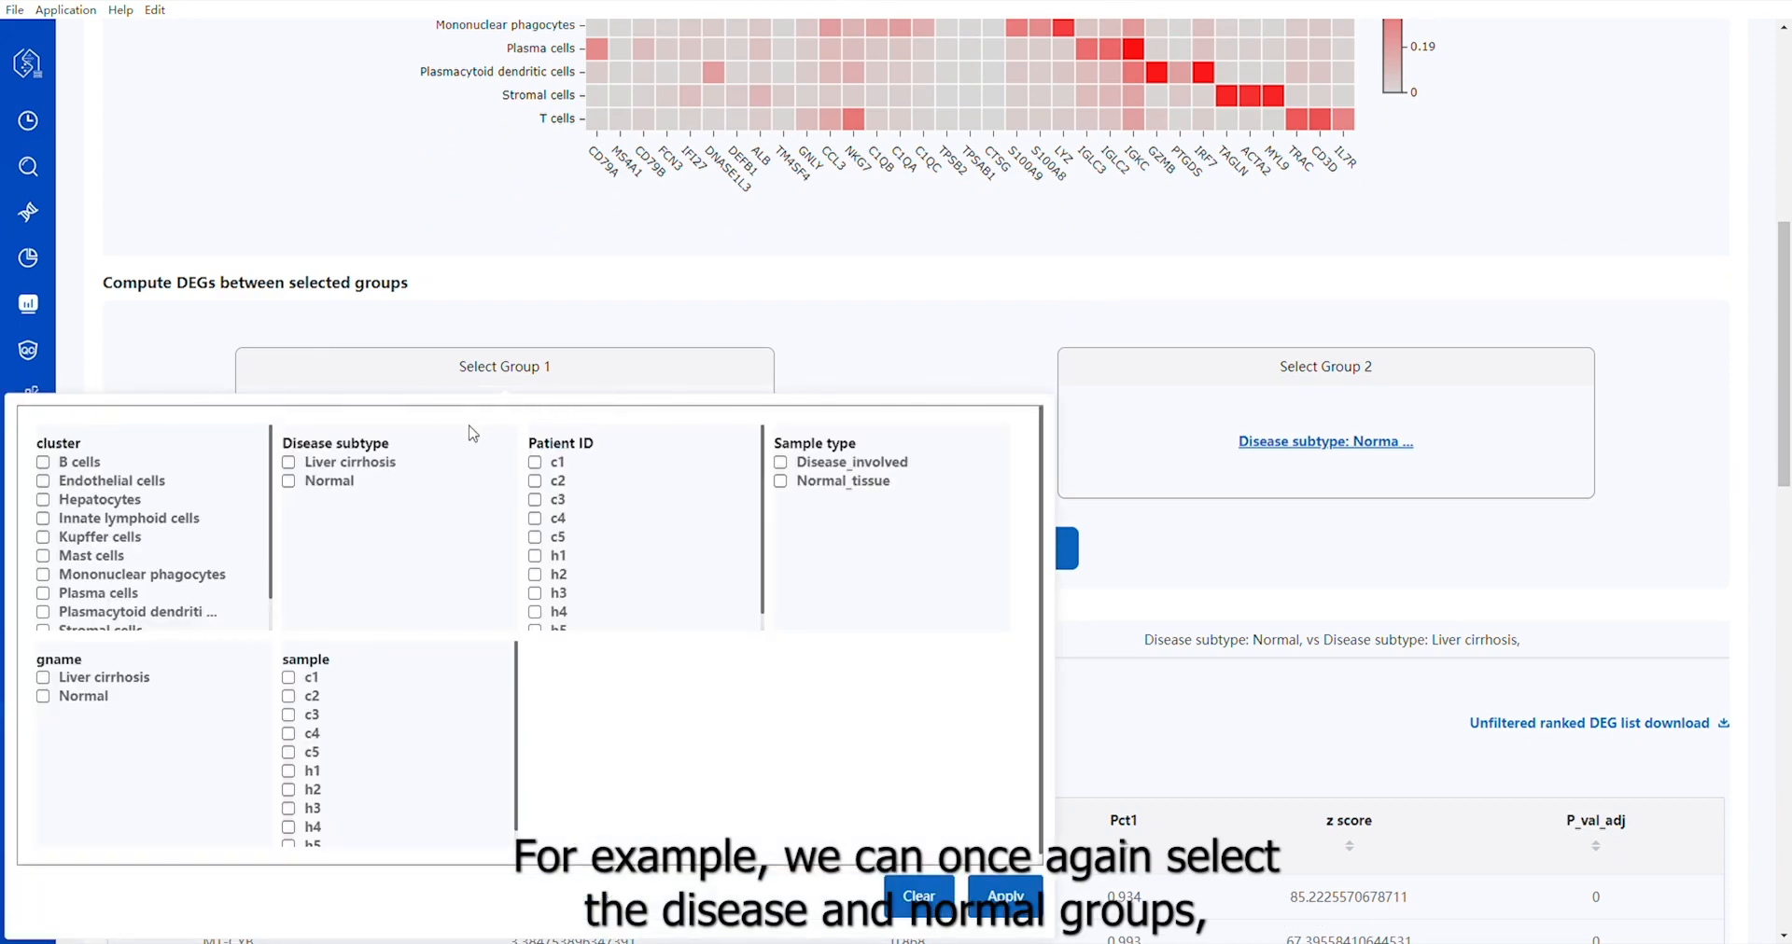
click(289, 463)
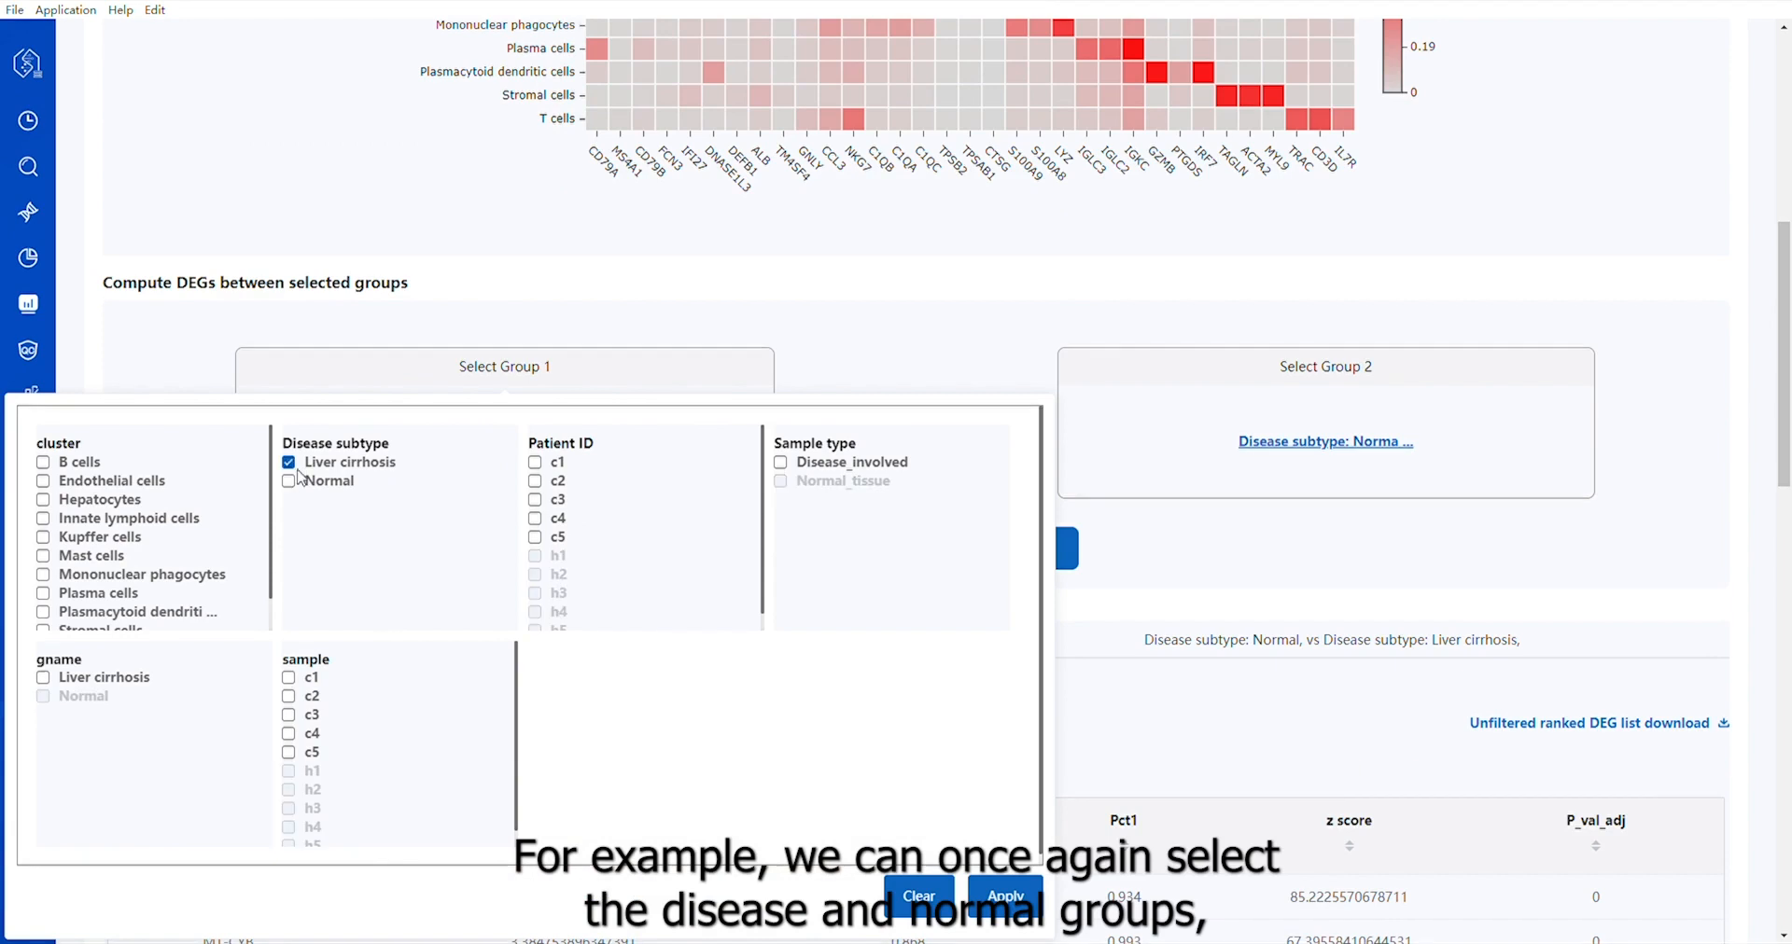
click(1005, 896)
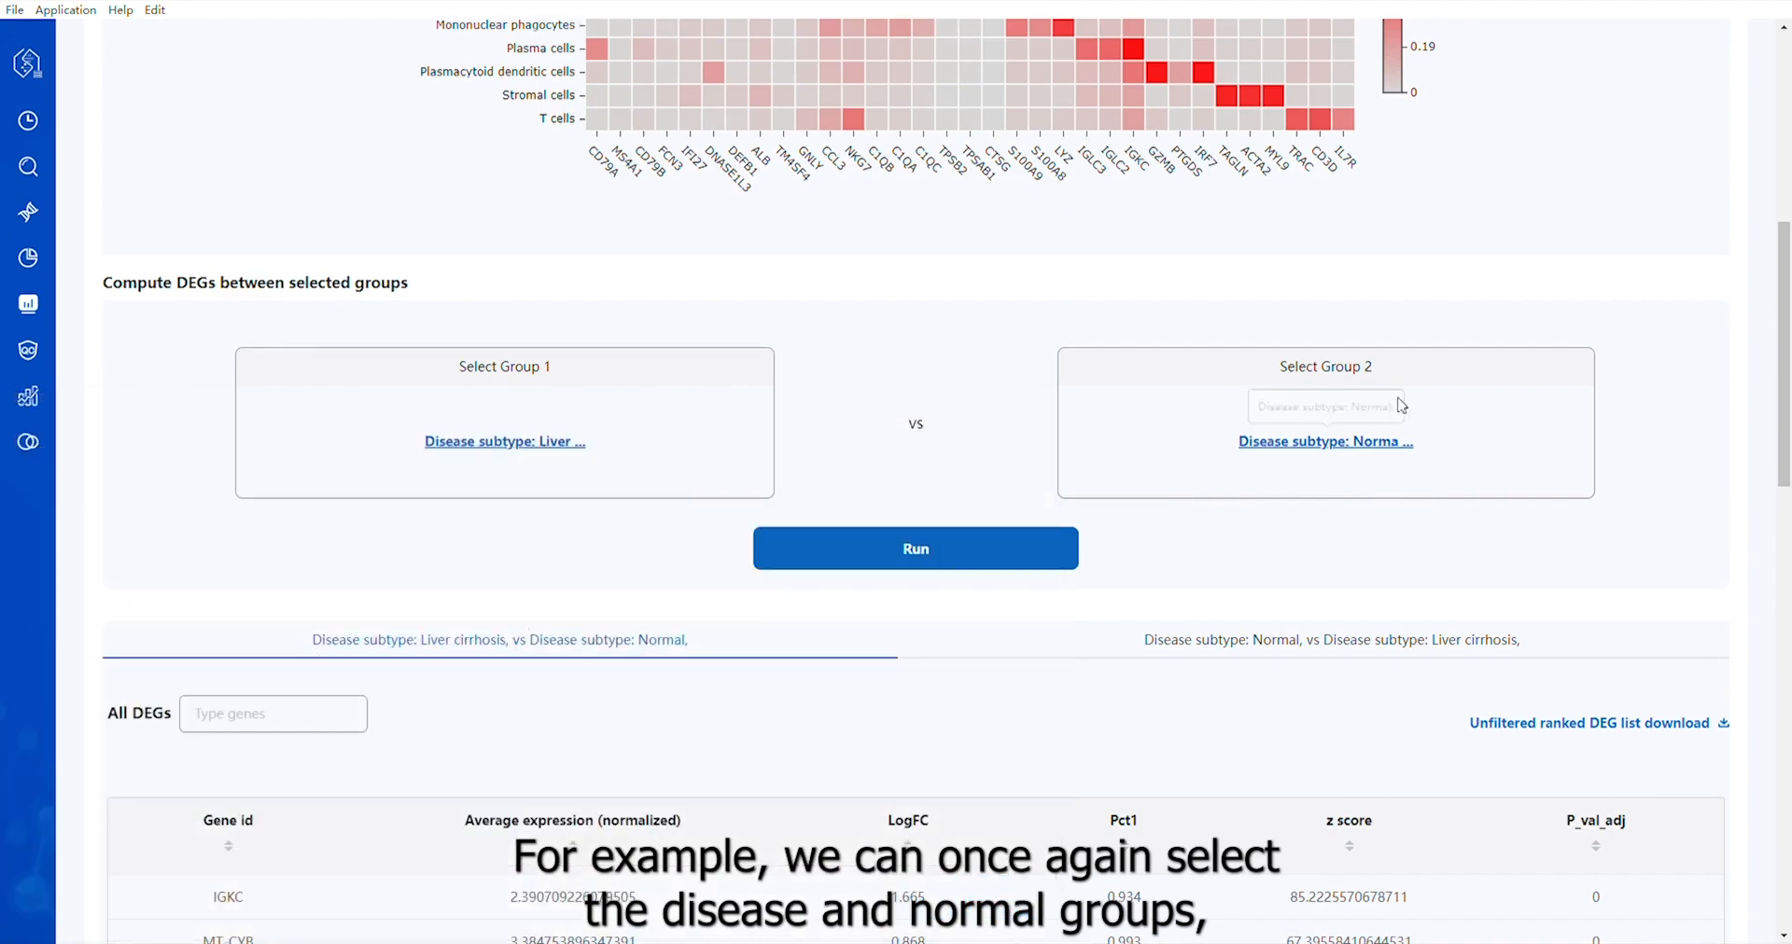
click(1360, 444)
click(1041, 481)
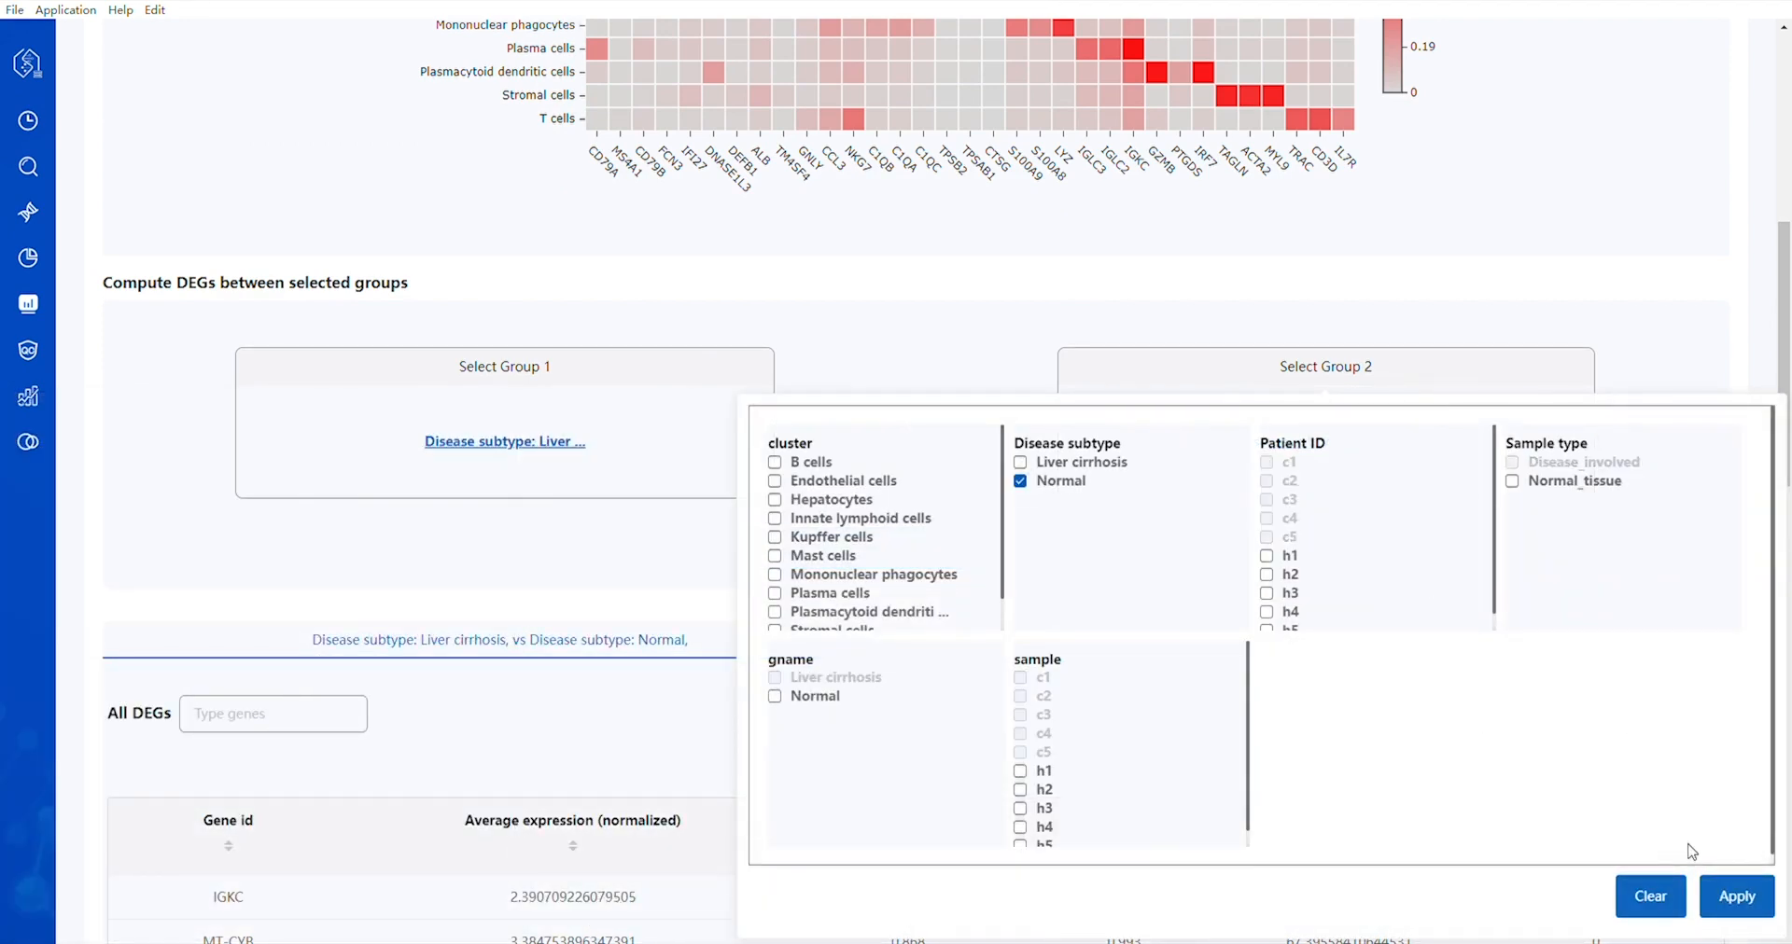
click(1734, 896)
click(949, 558)
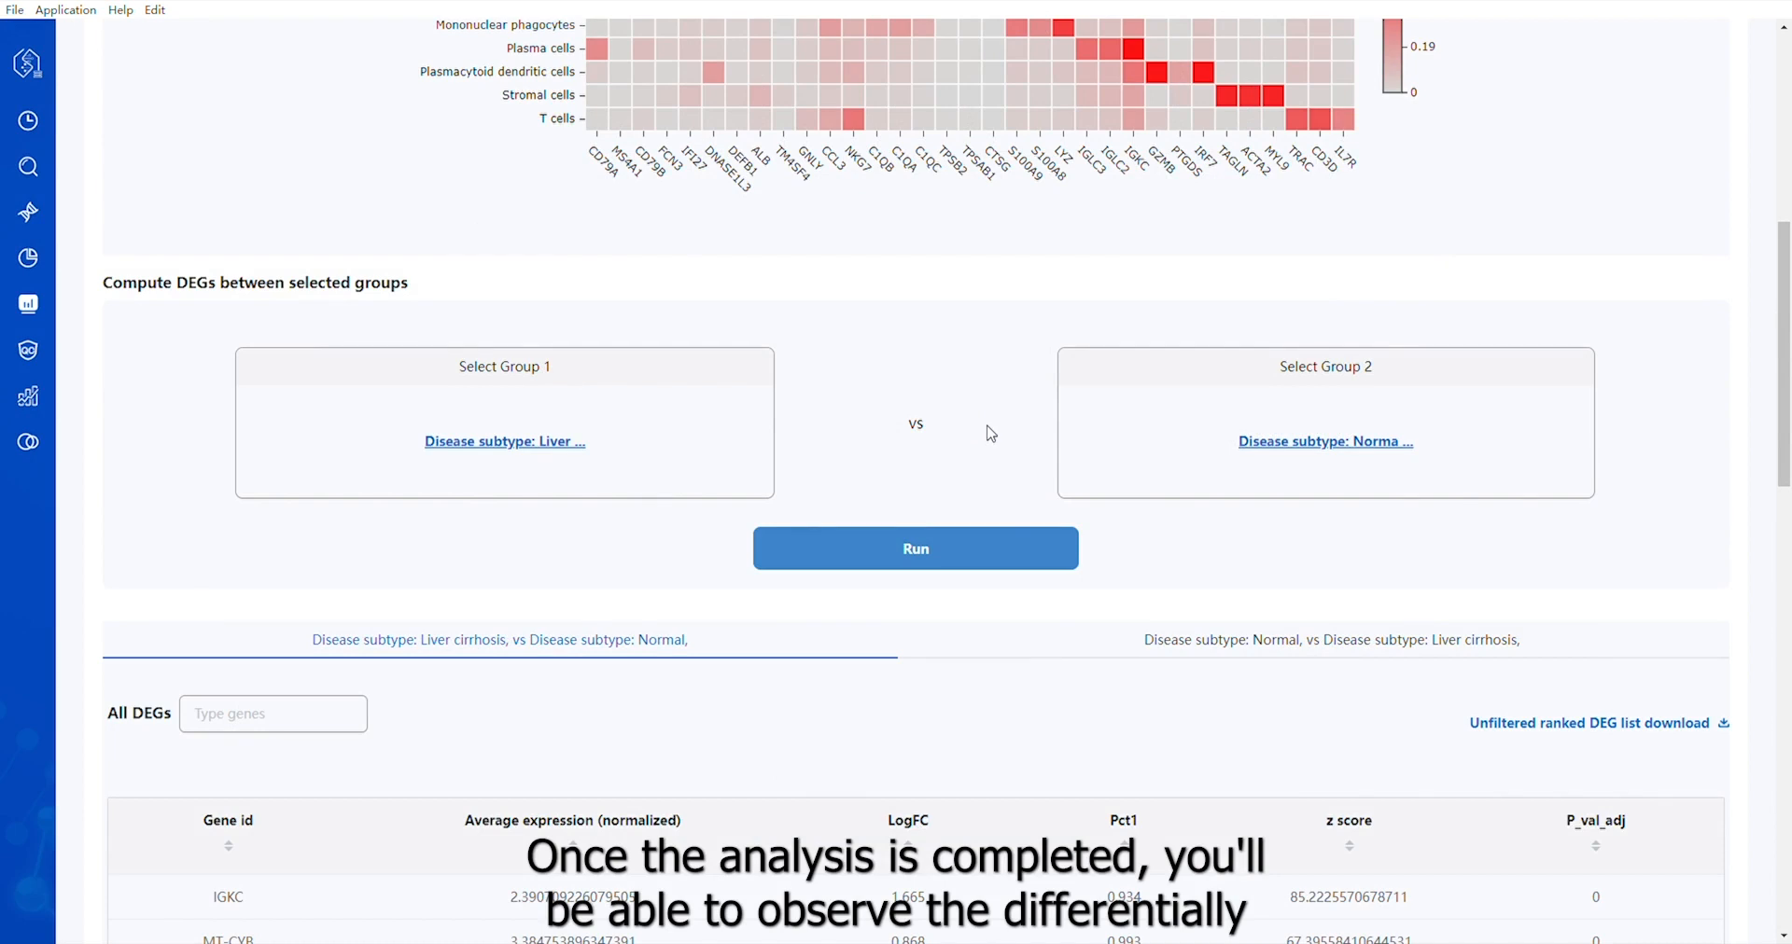
scroll(991, 434, down, 5)
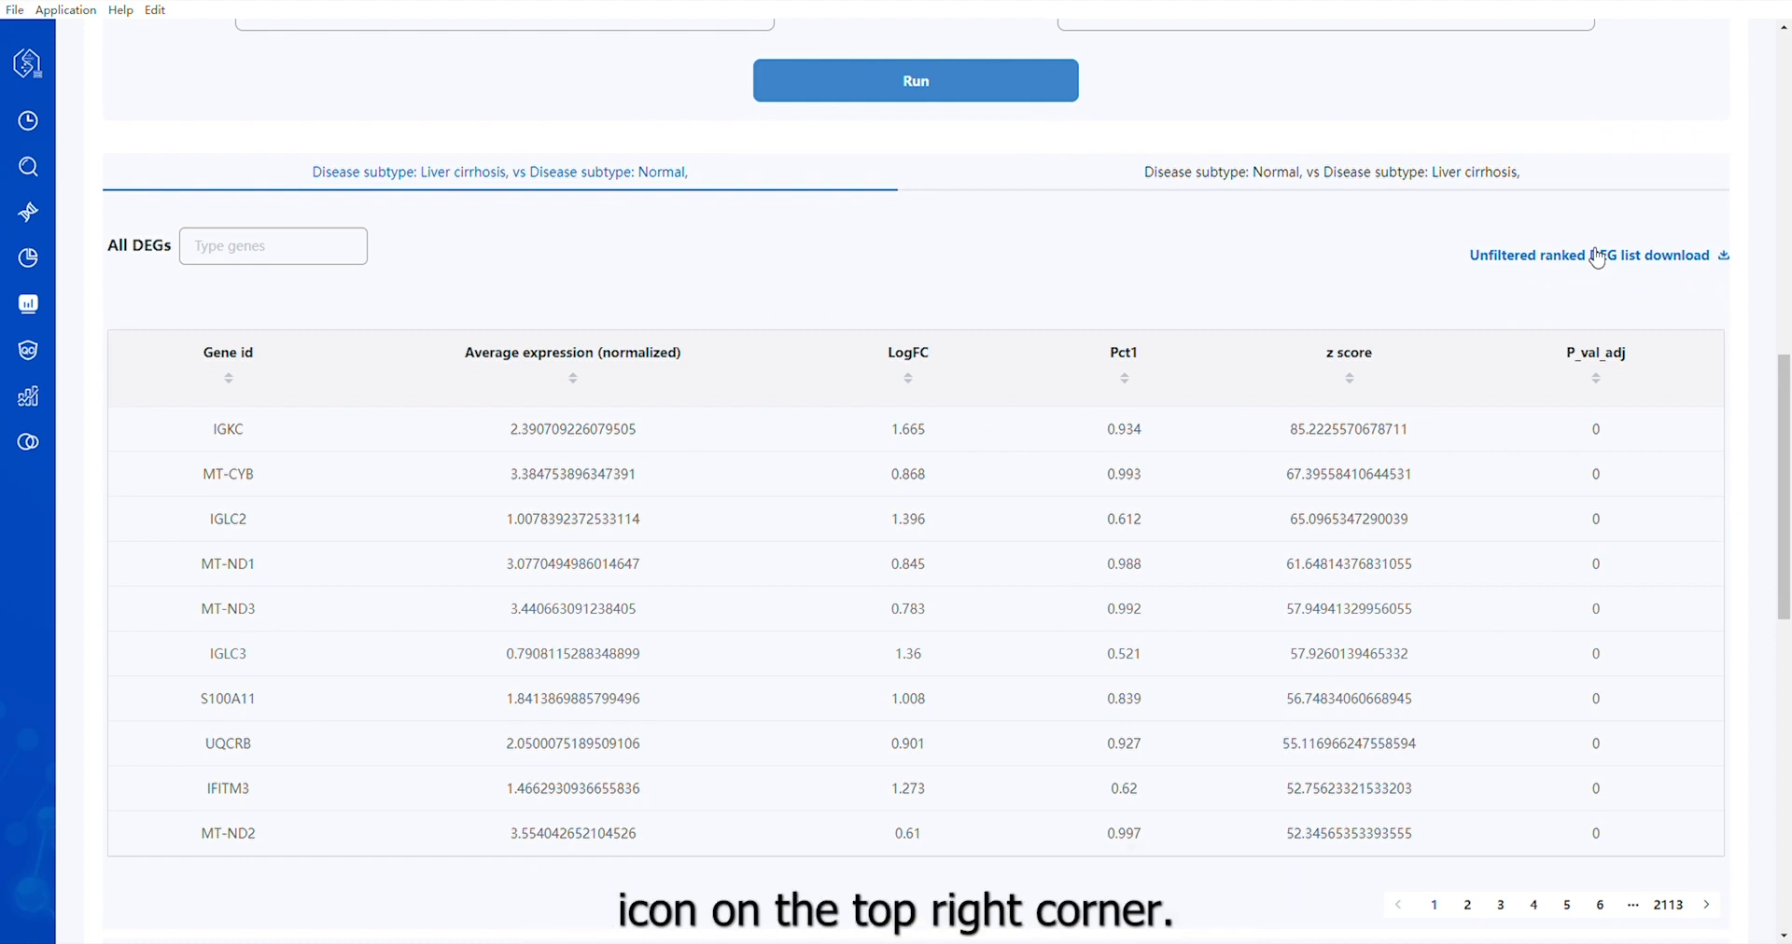
scroll(1335, 502, down, 9)
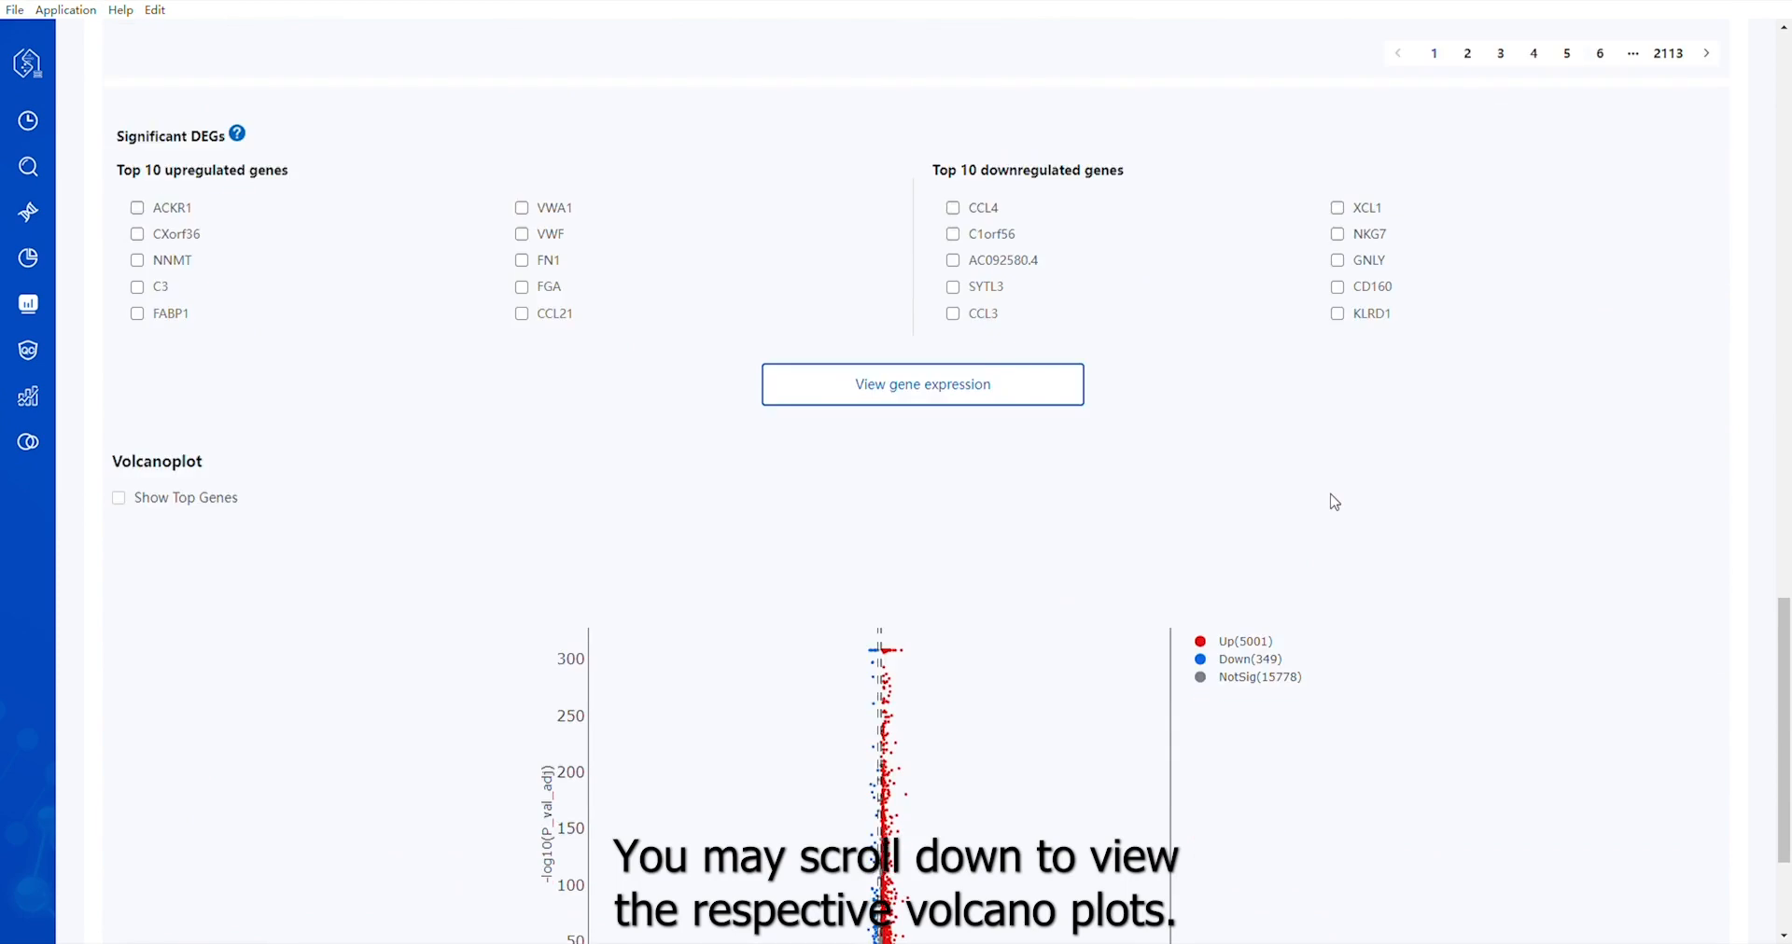
scroll(1334, 503, down, 3)
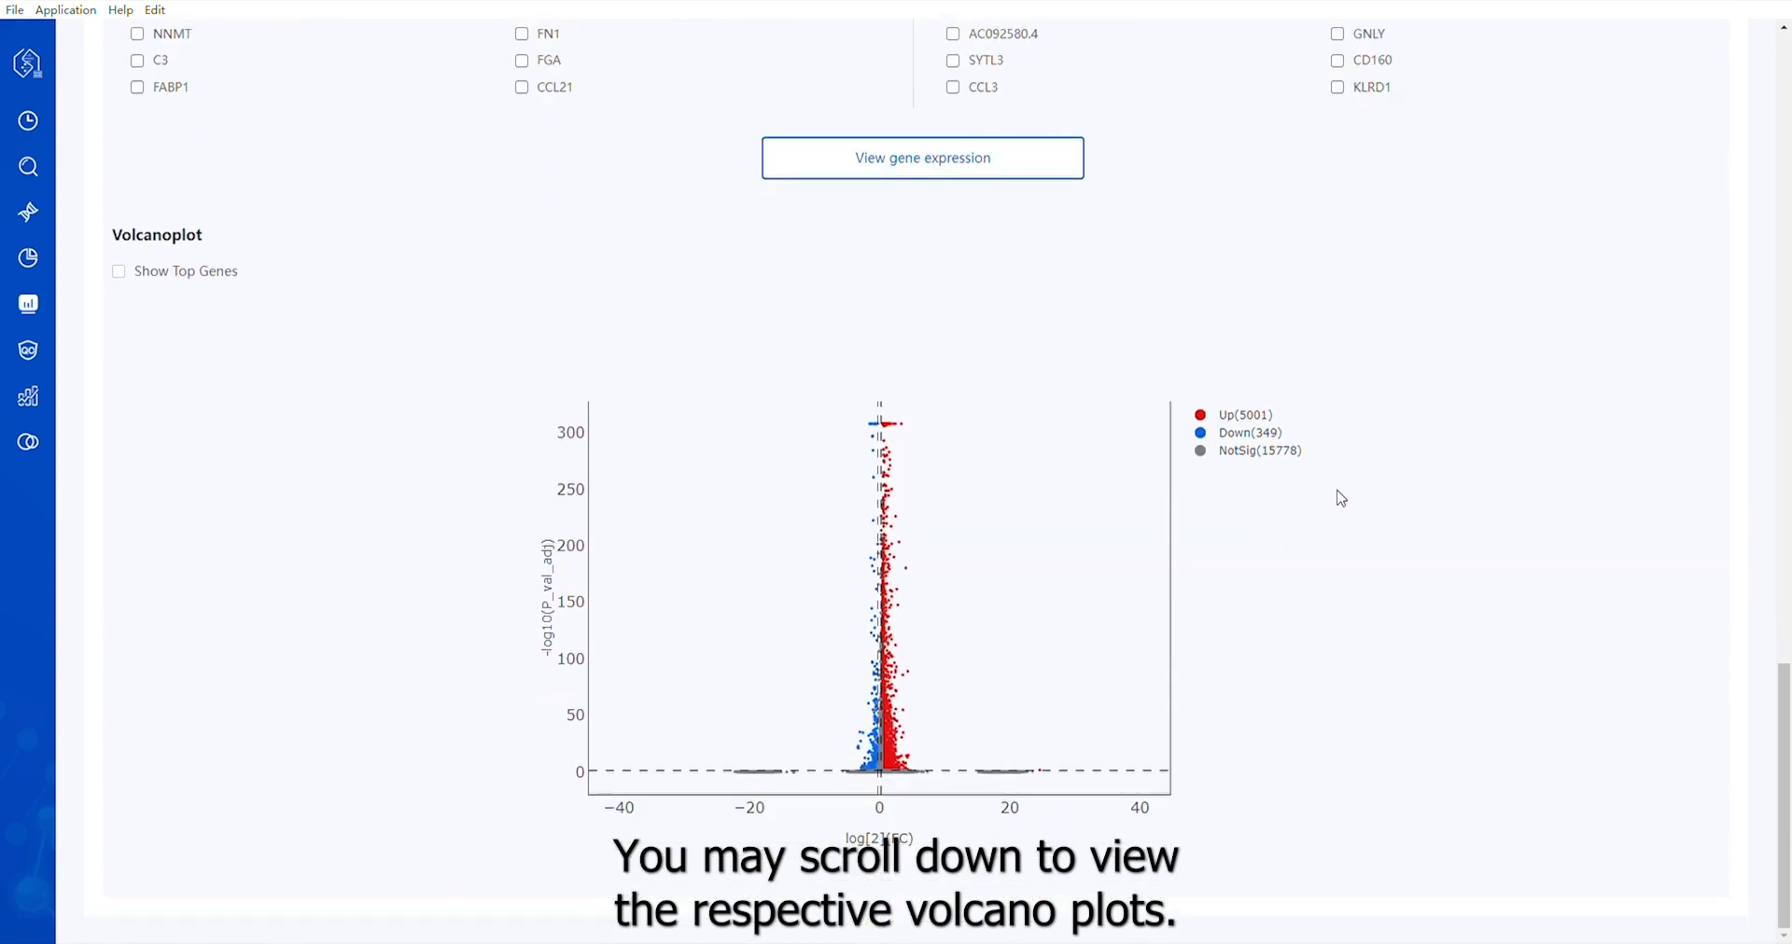
Open the cell quality analysis, review the mitochondrial, gene count and UMI distributions, and group the violin plots by sample
click(28, 351)
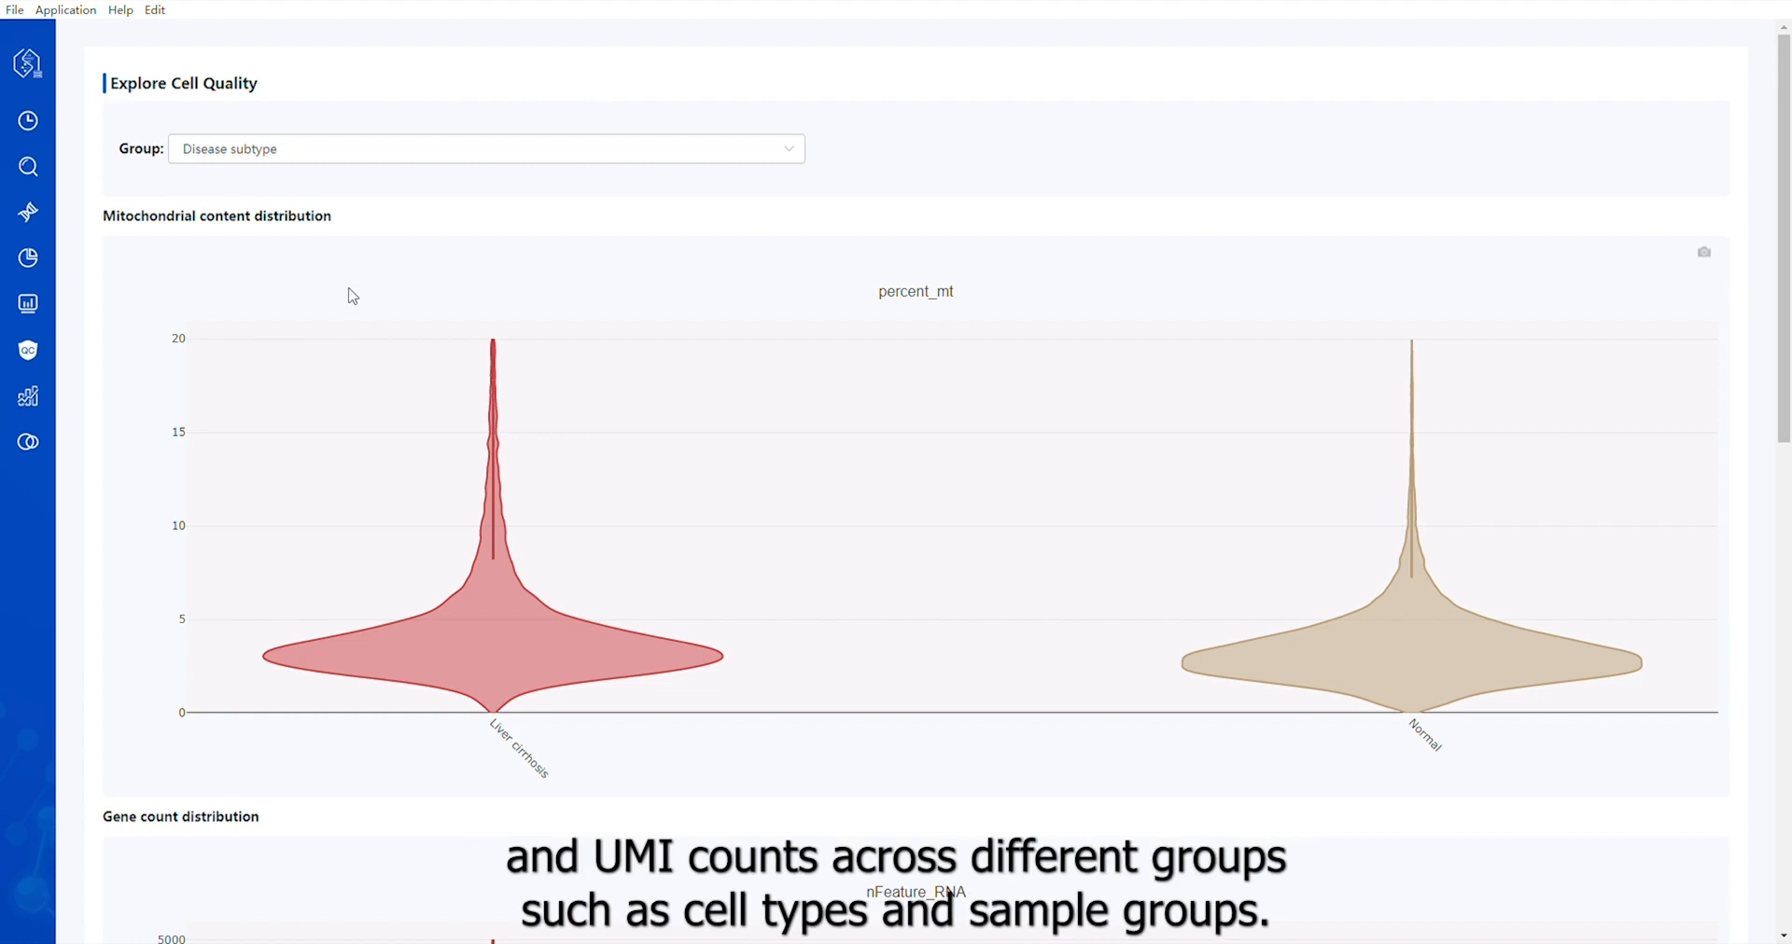
scroll(355, 303, down, 5)
scroll(362, 301, down, 2)
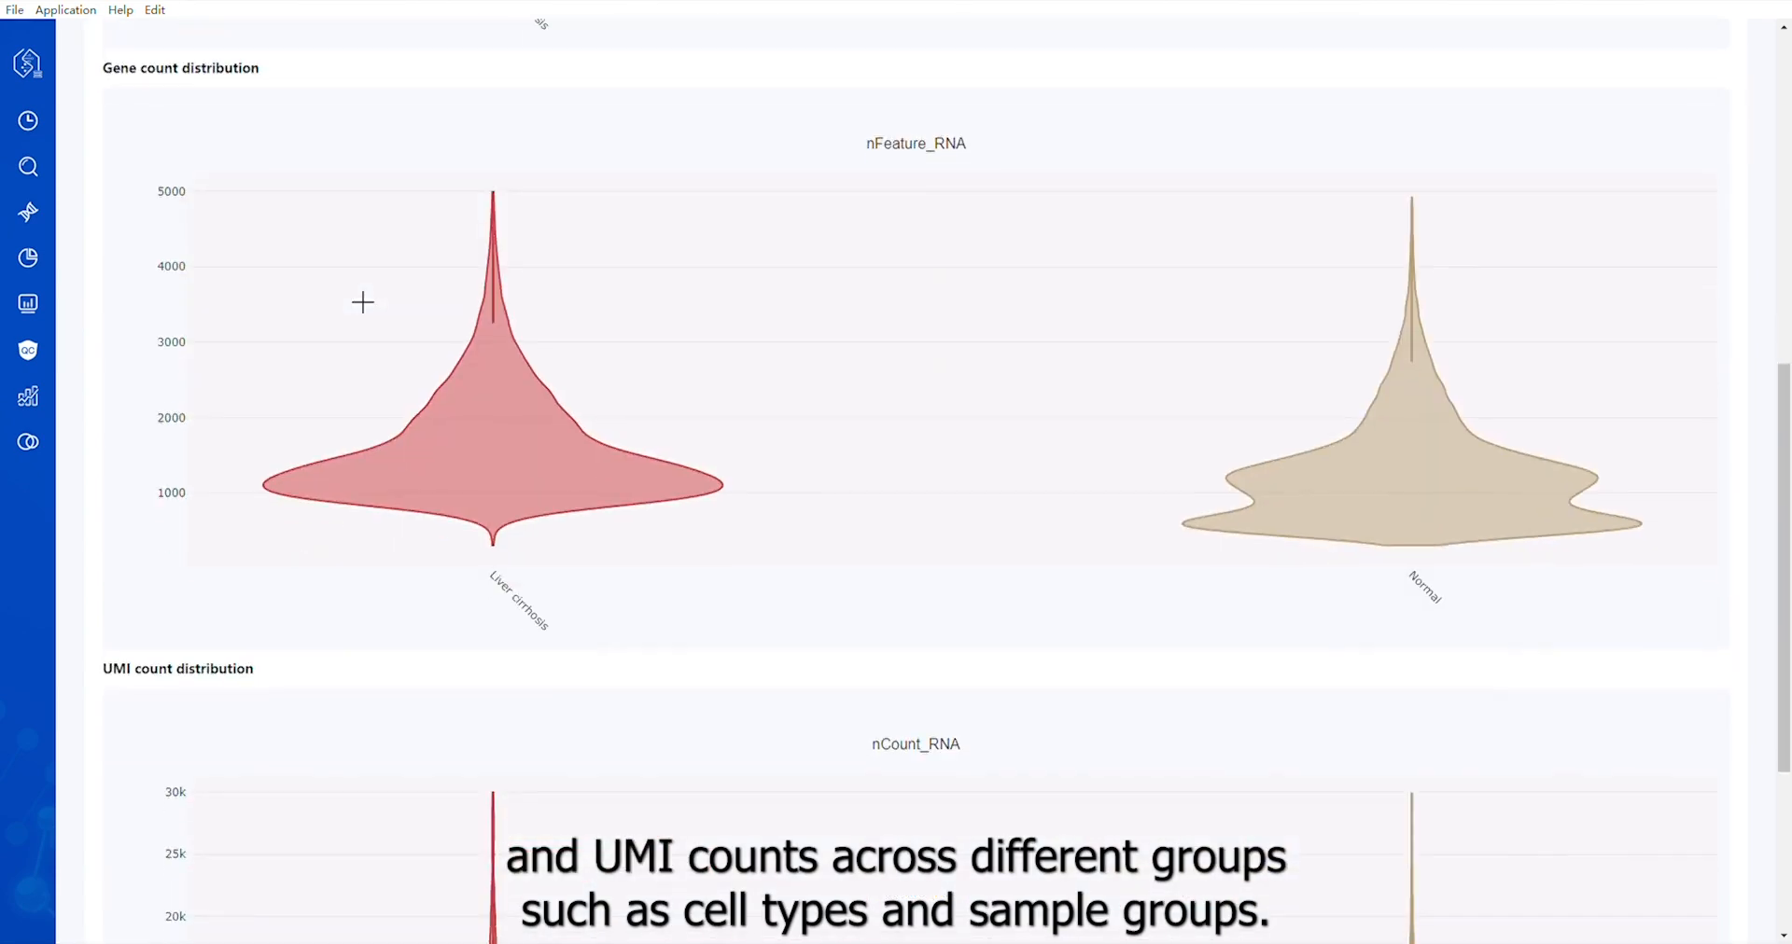
scroll(361, 300, down, 2)
scroll(360, 300, up, 10)
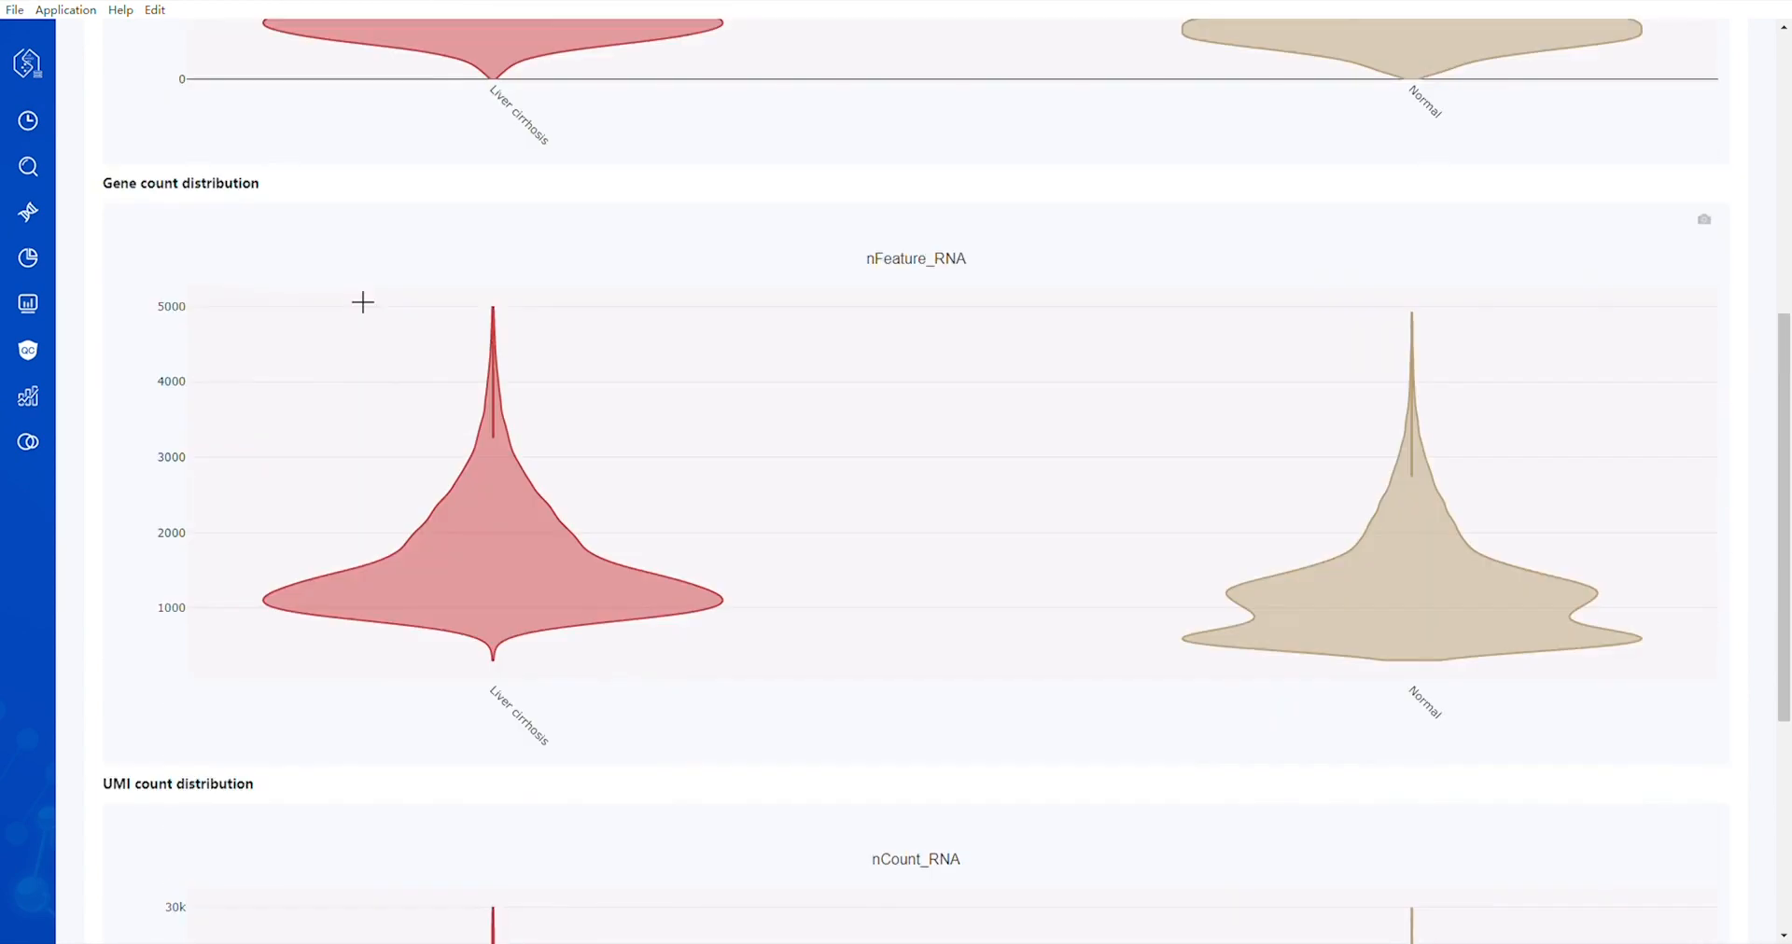
click(596, 155)
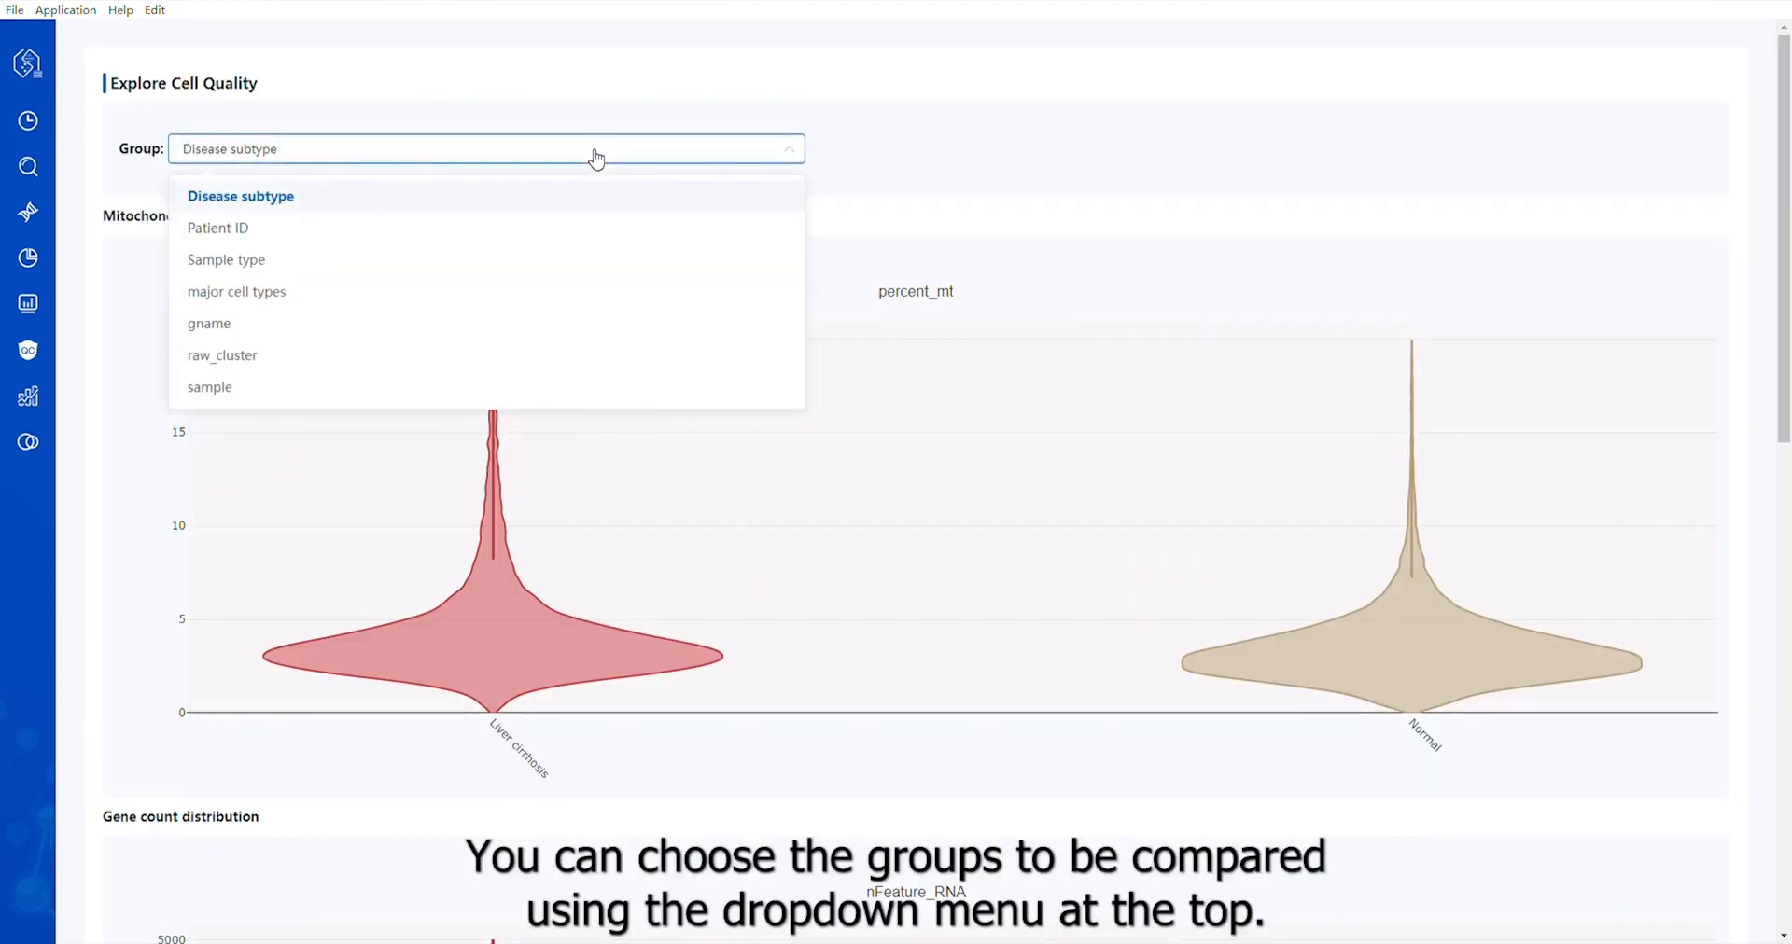
click(209, 389)
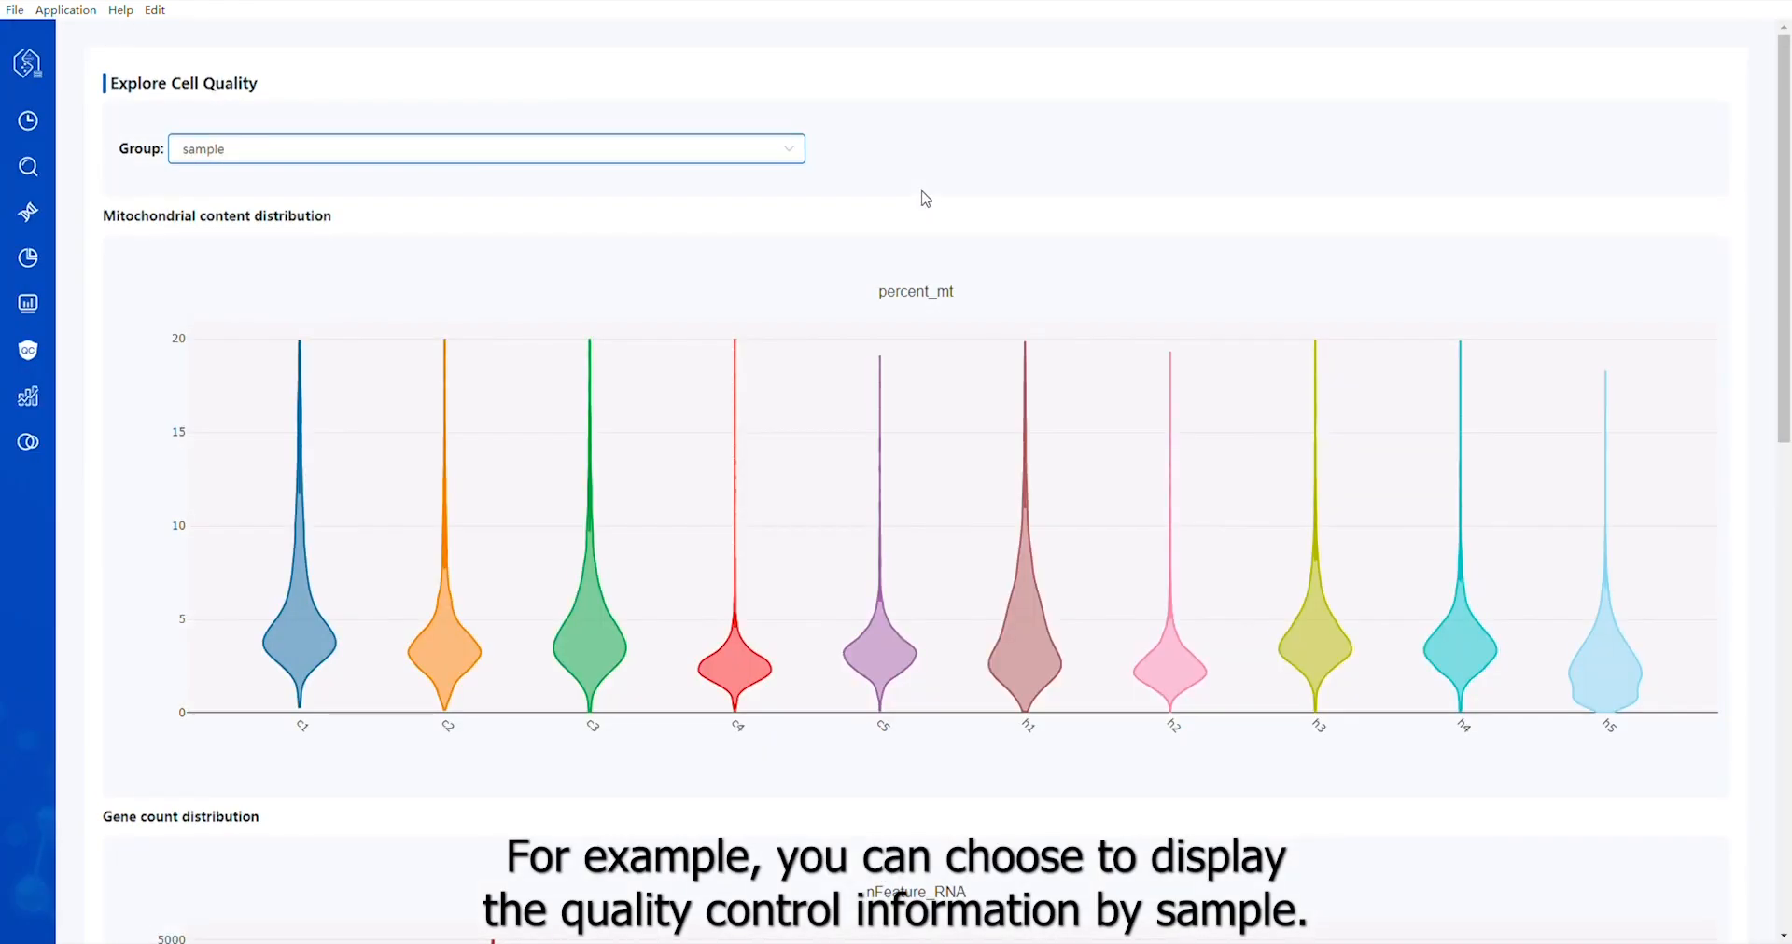
Open the pathway enrichment analysis and inspect the Gene ontology results for B cells as a bar plot and a dot plot
click(29, 397)
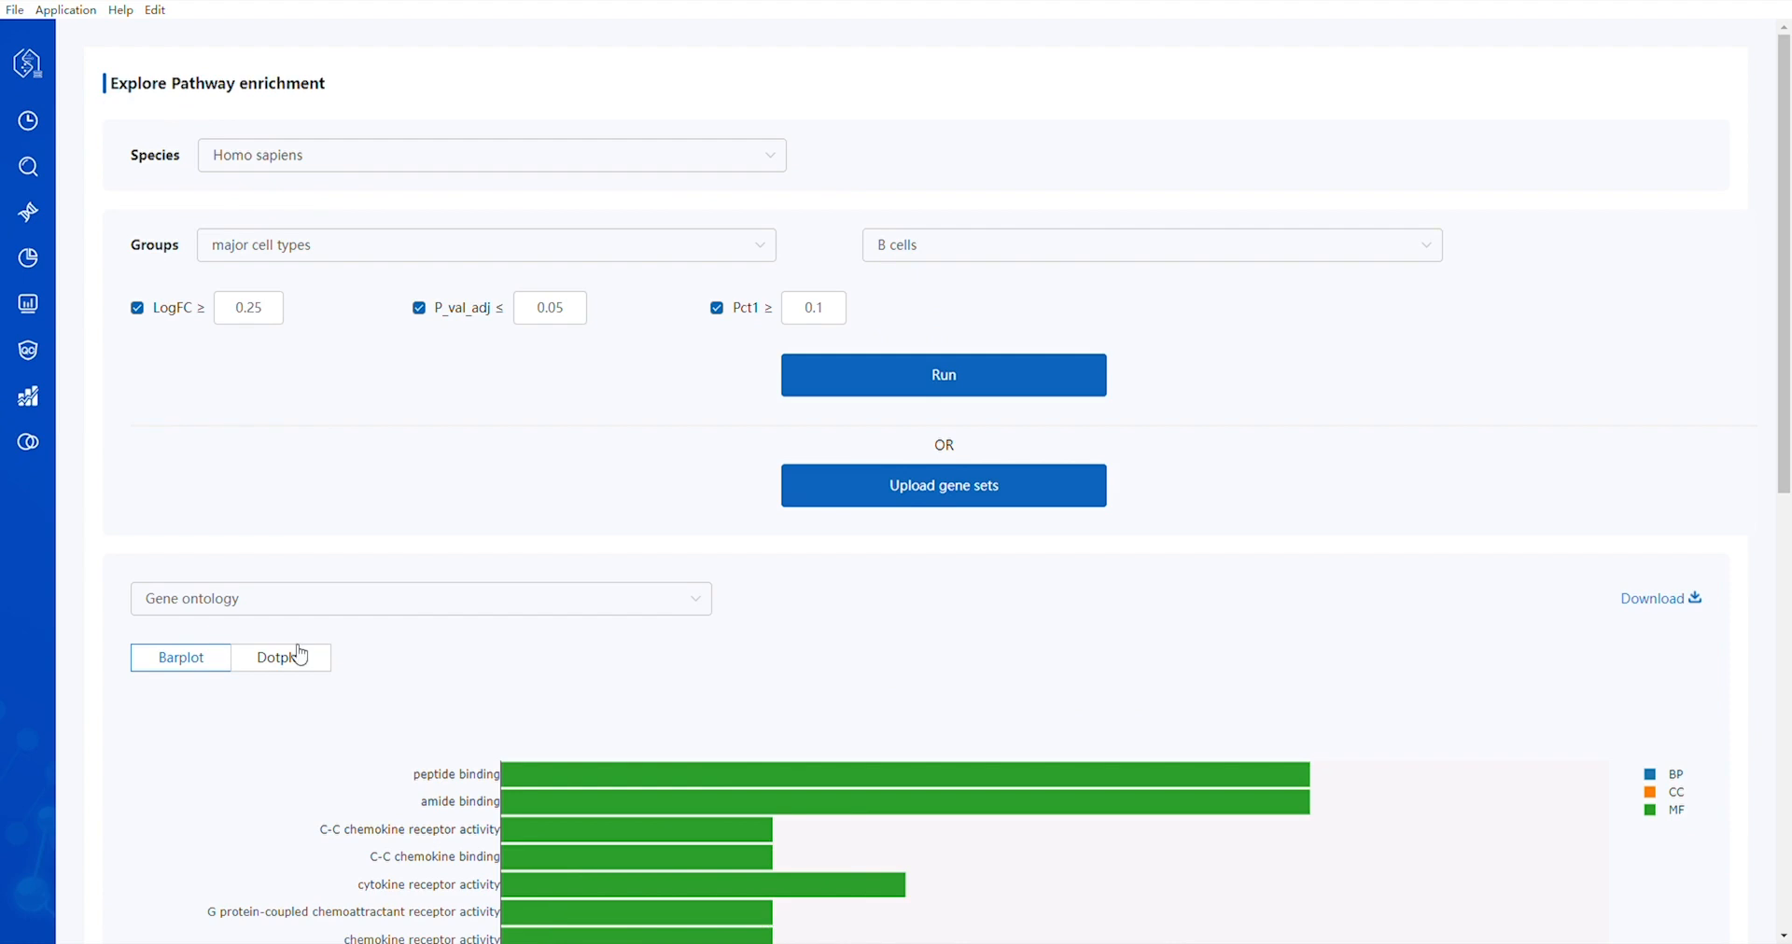
scroll(298, 649, down, 7)
scroll(314, 647, up, 3)
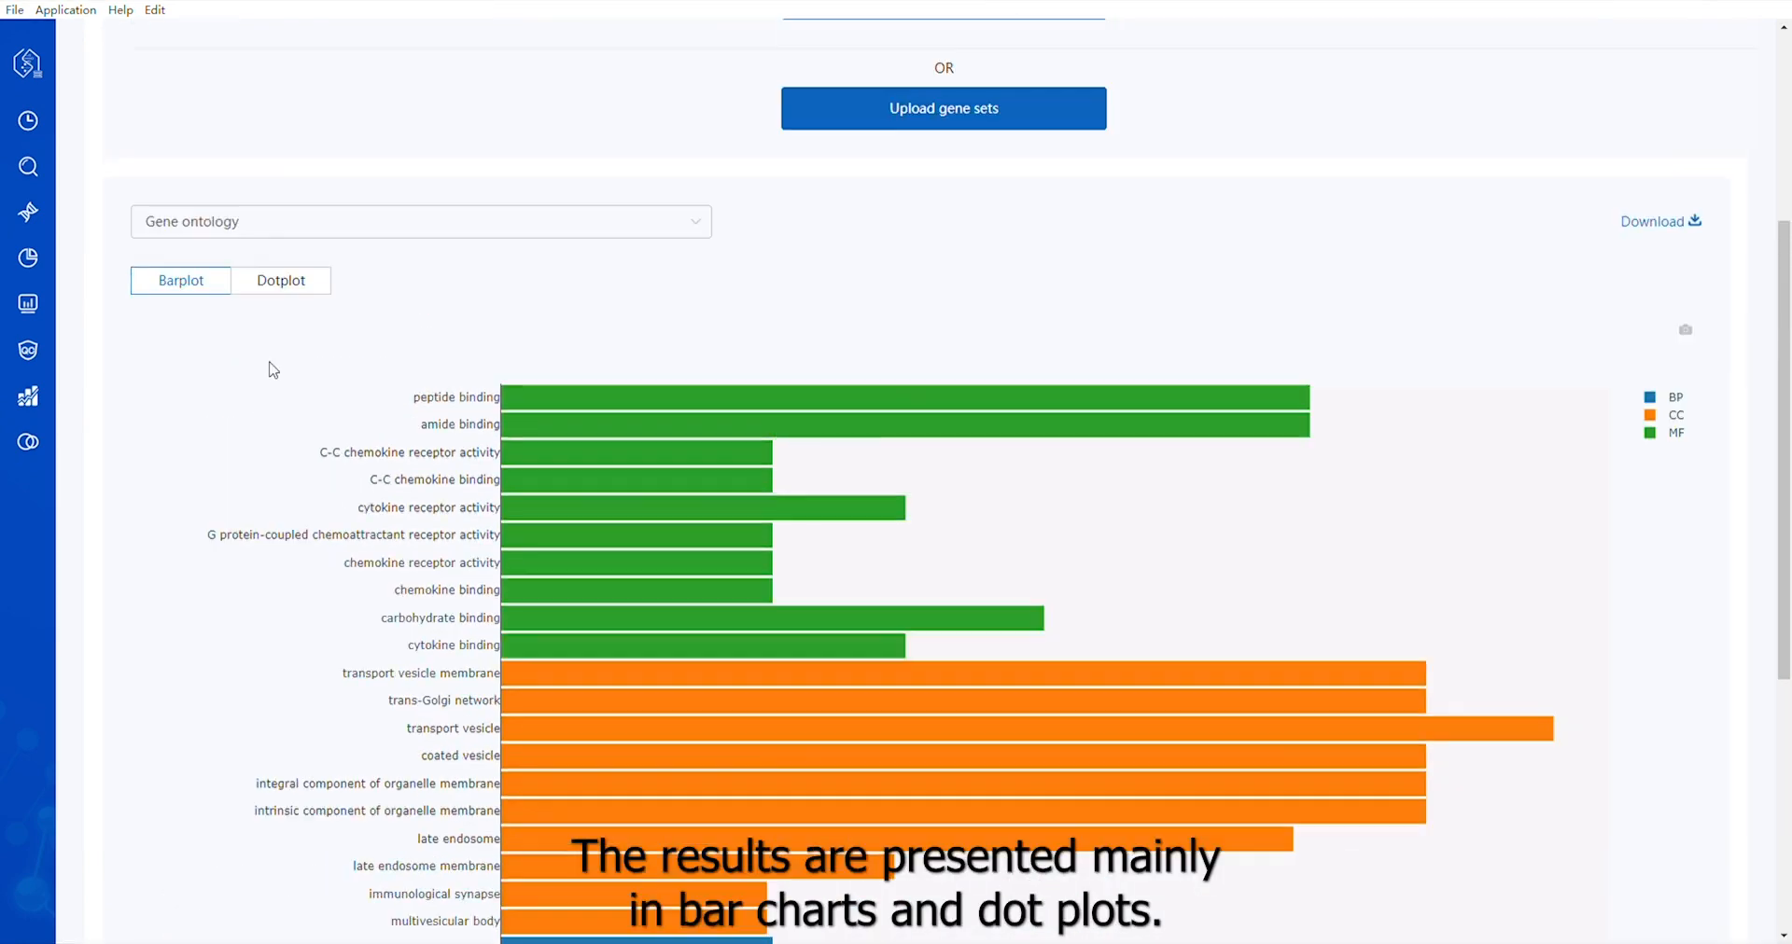
click(284, 288)
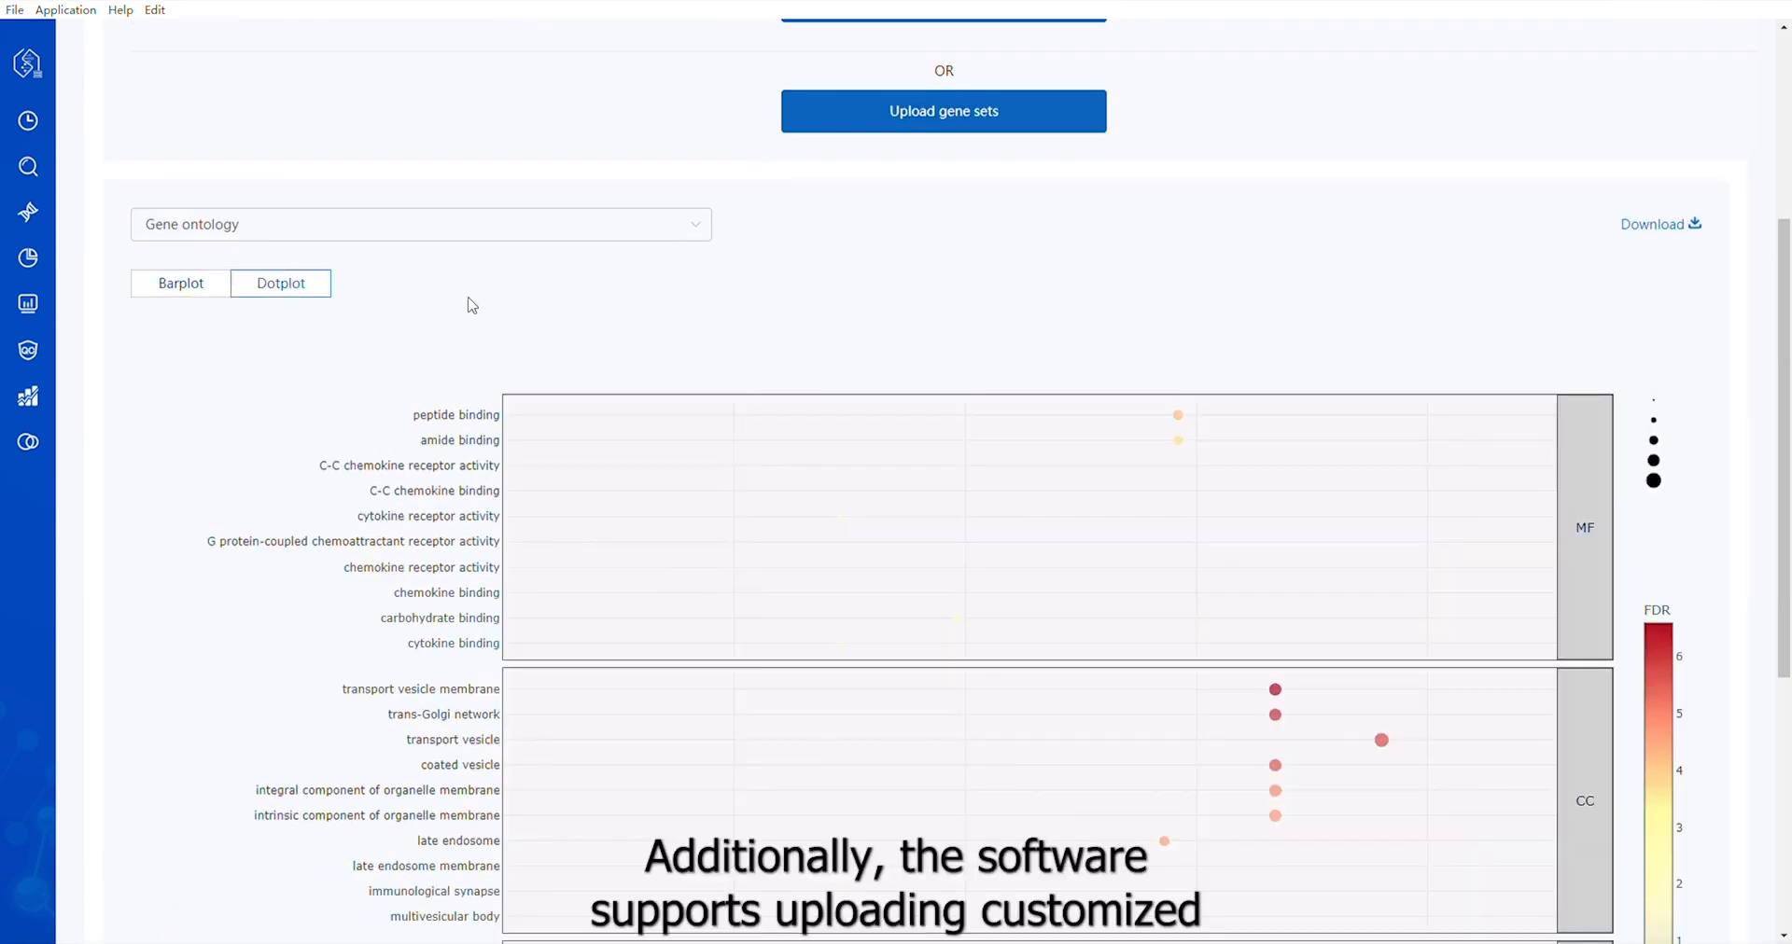
scroll(474, 302, down, 3)
scroll(477, 346, up, 6)
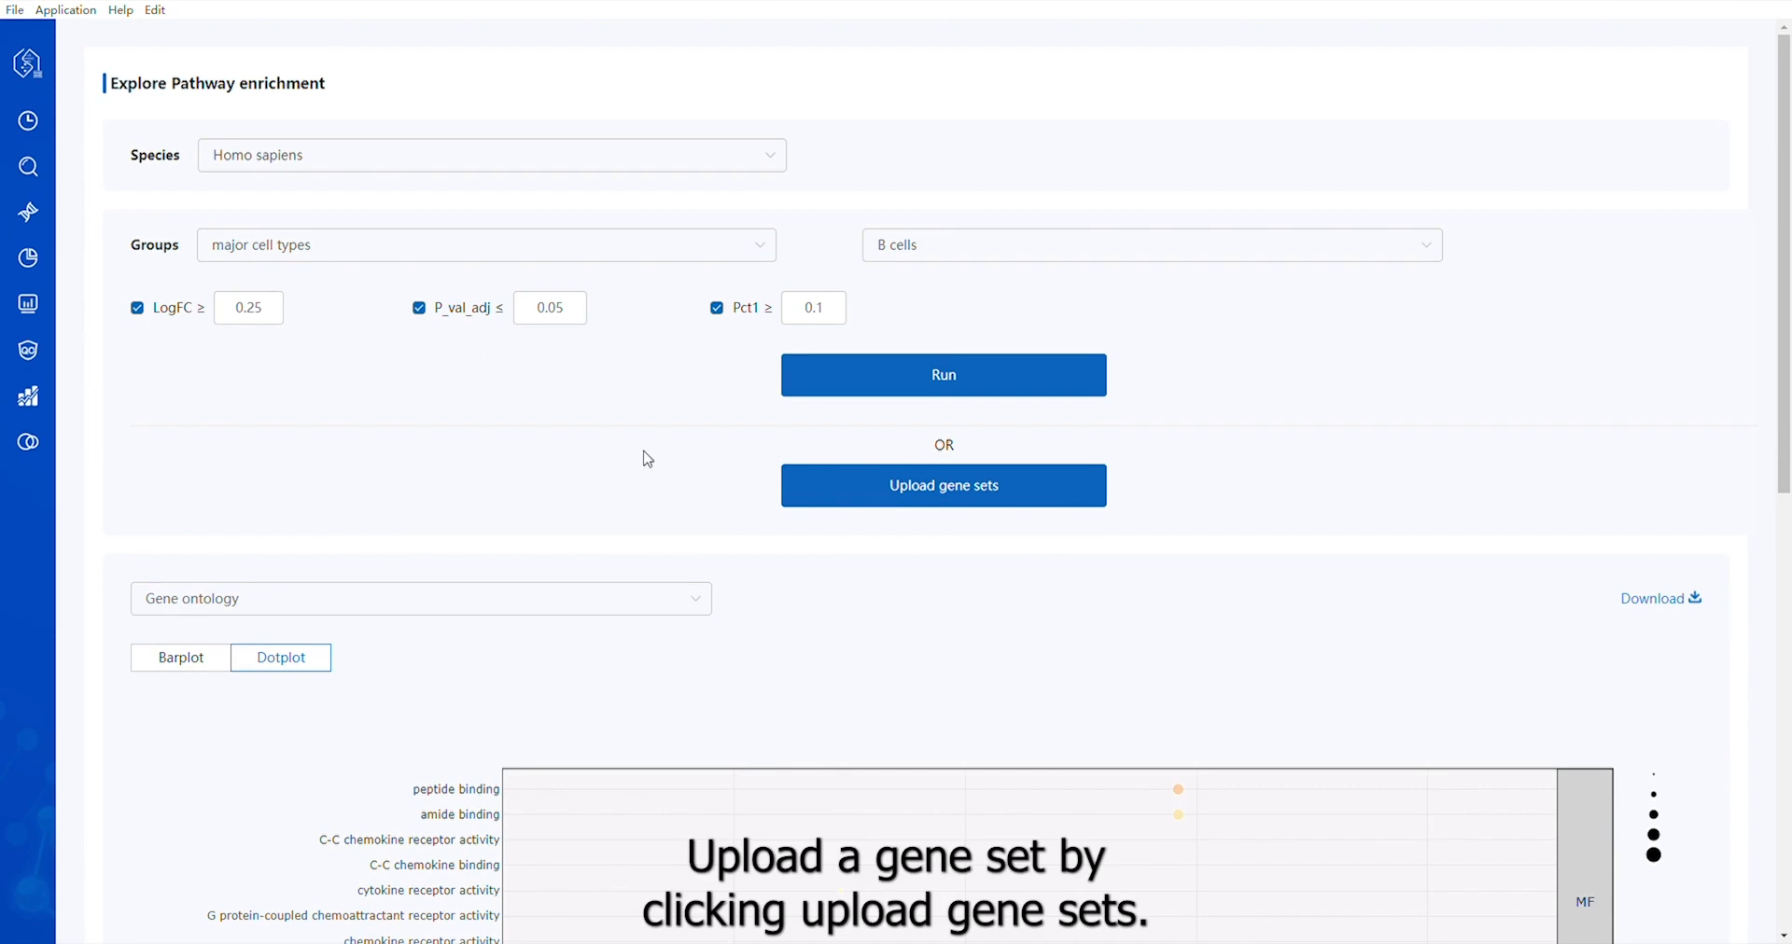
Upload the gene set file 富集分析示例.txt for pathway enrichment, plot its genes and review the results
click(982, 505)
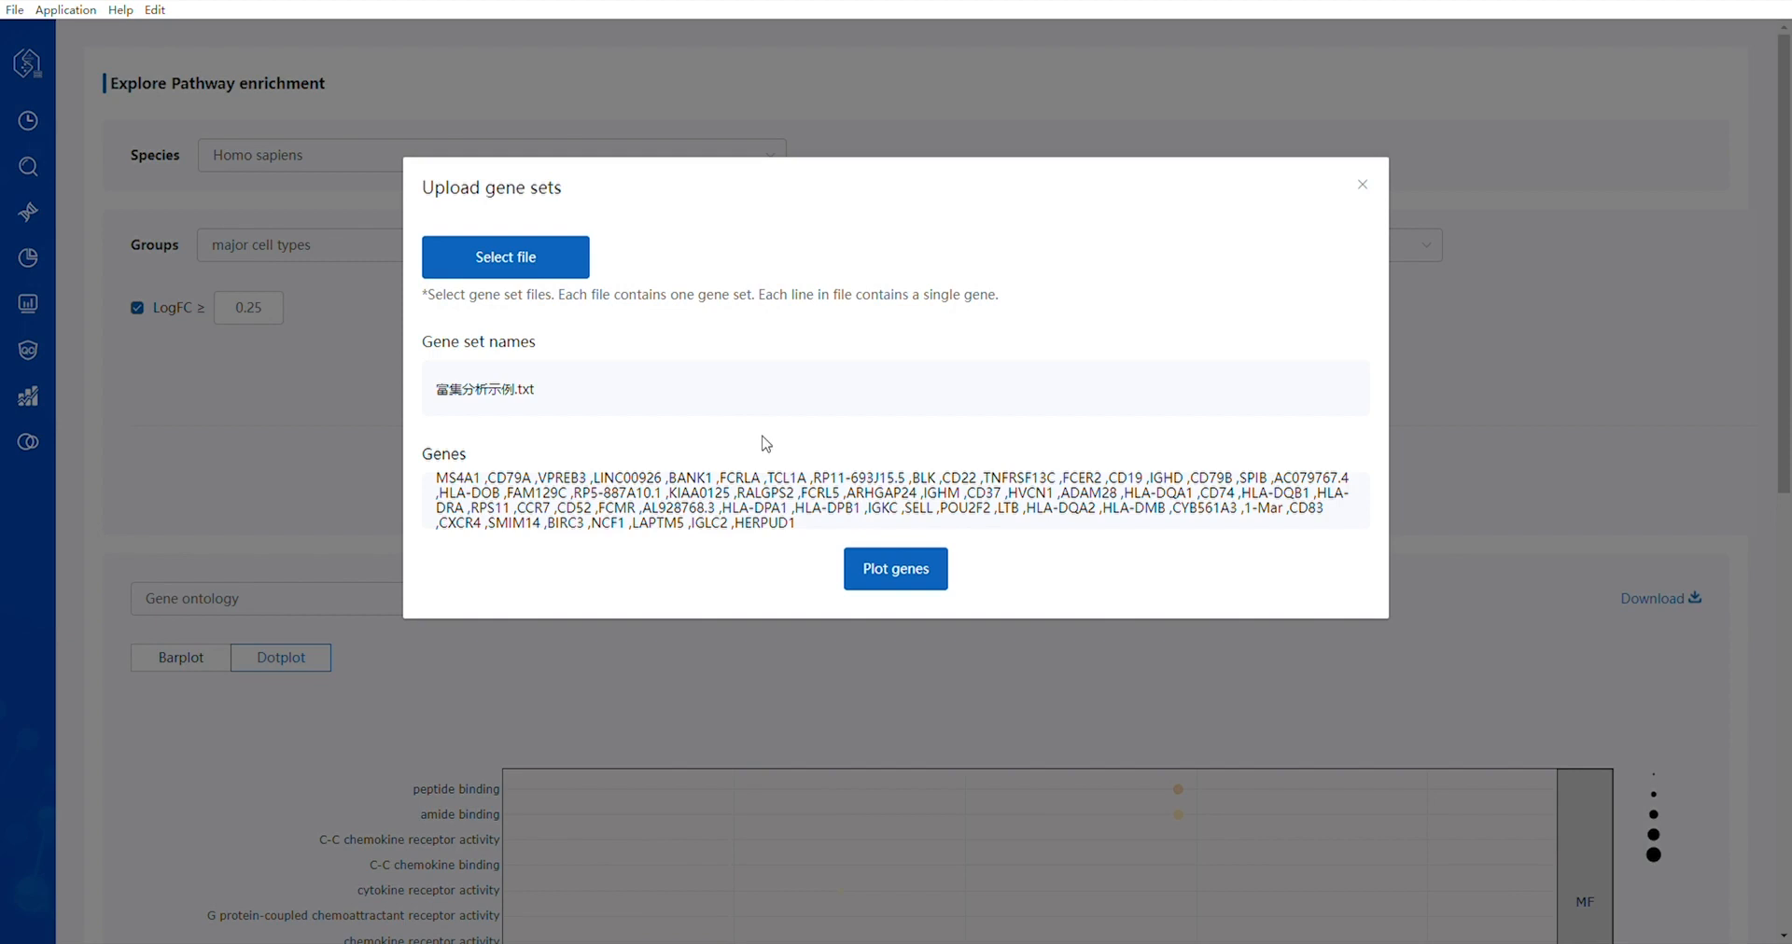
click(910, 574)
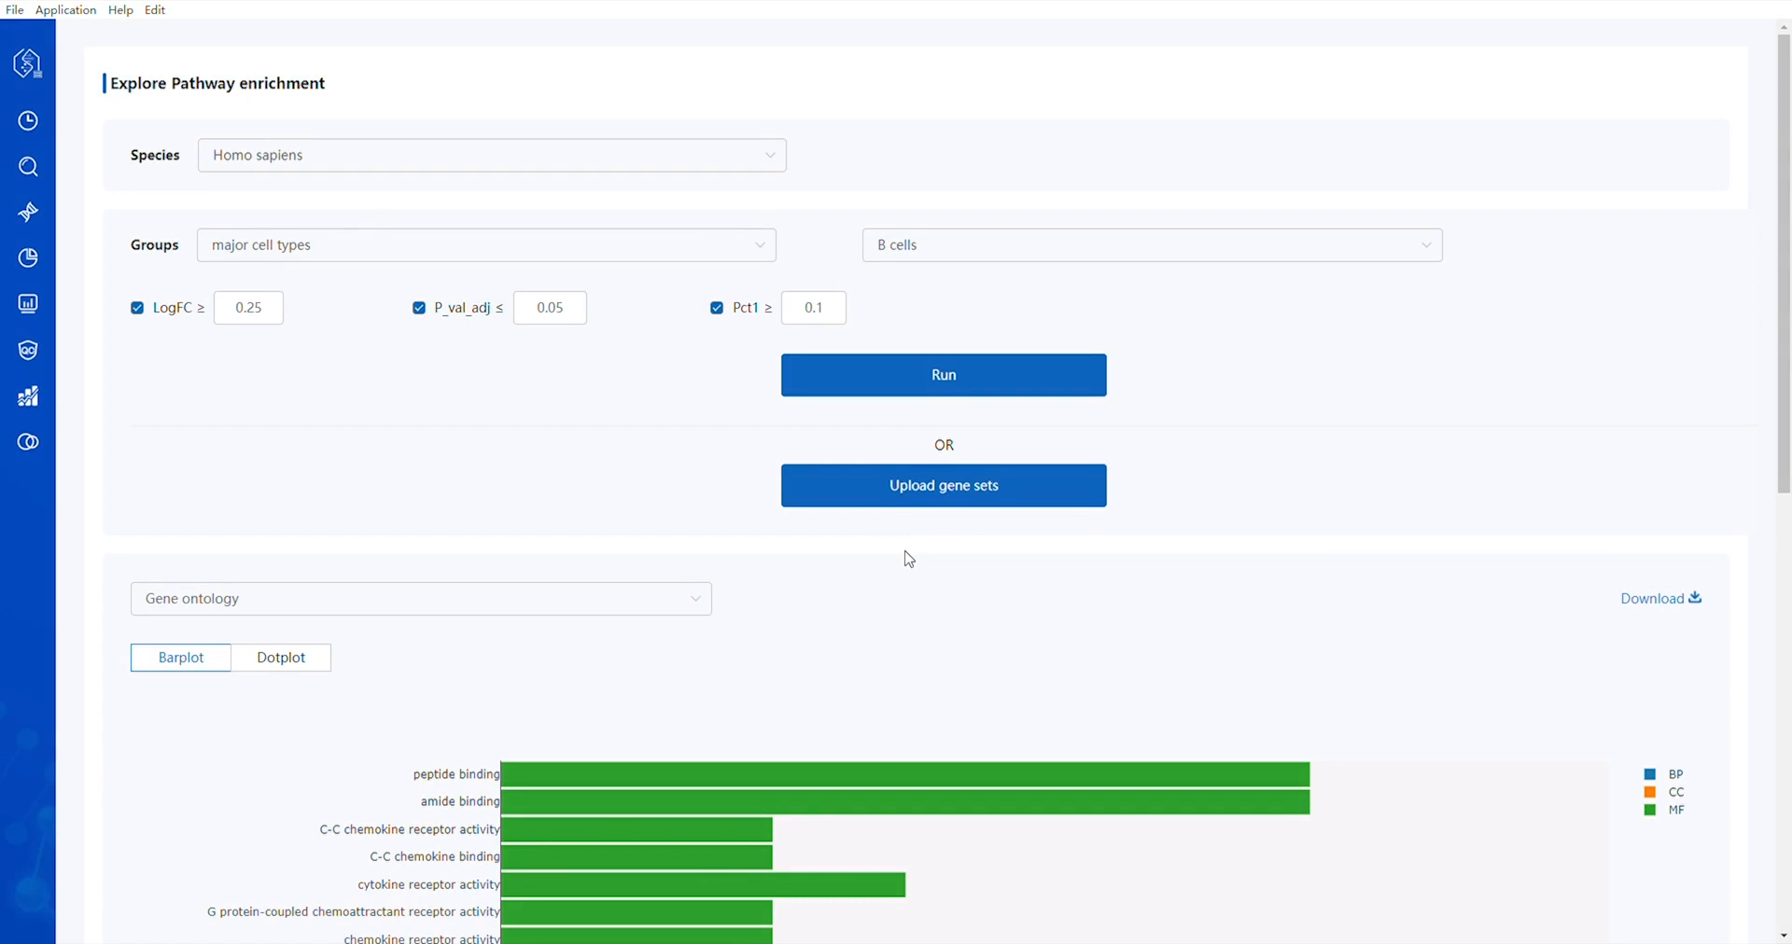
scroll(910, 560, down, 6)
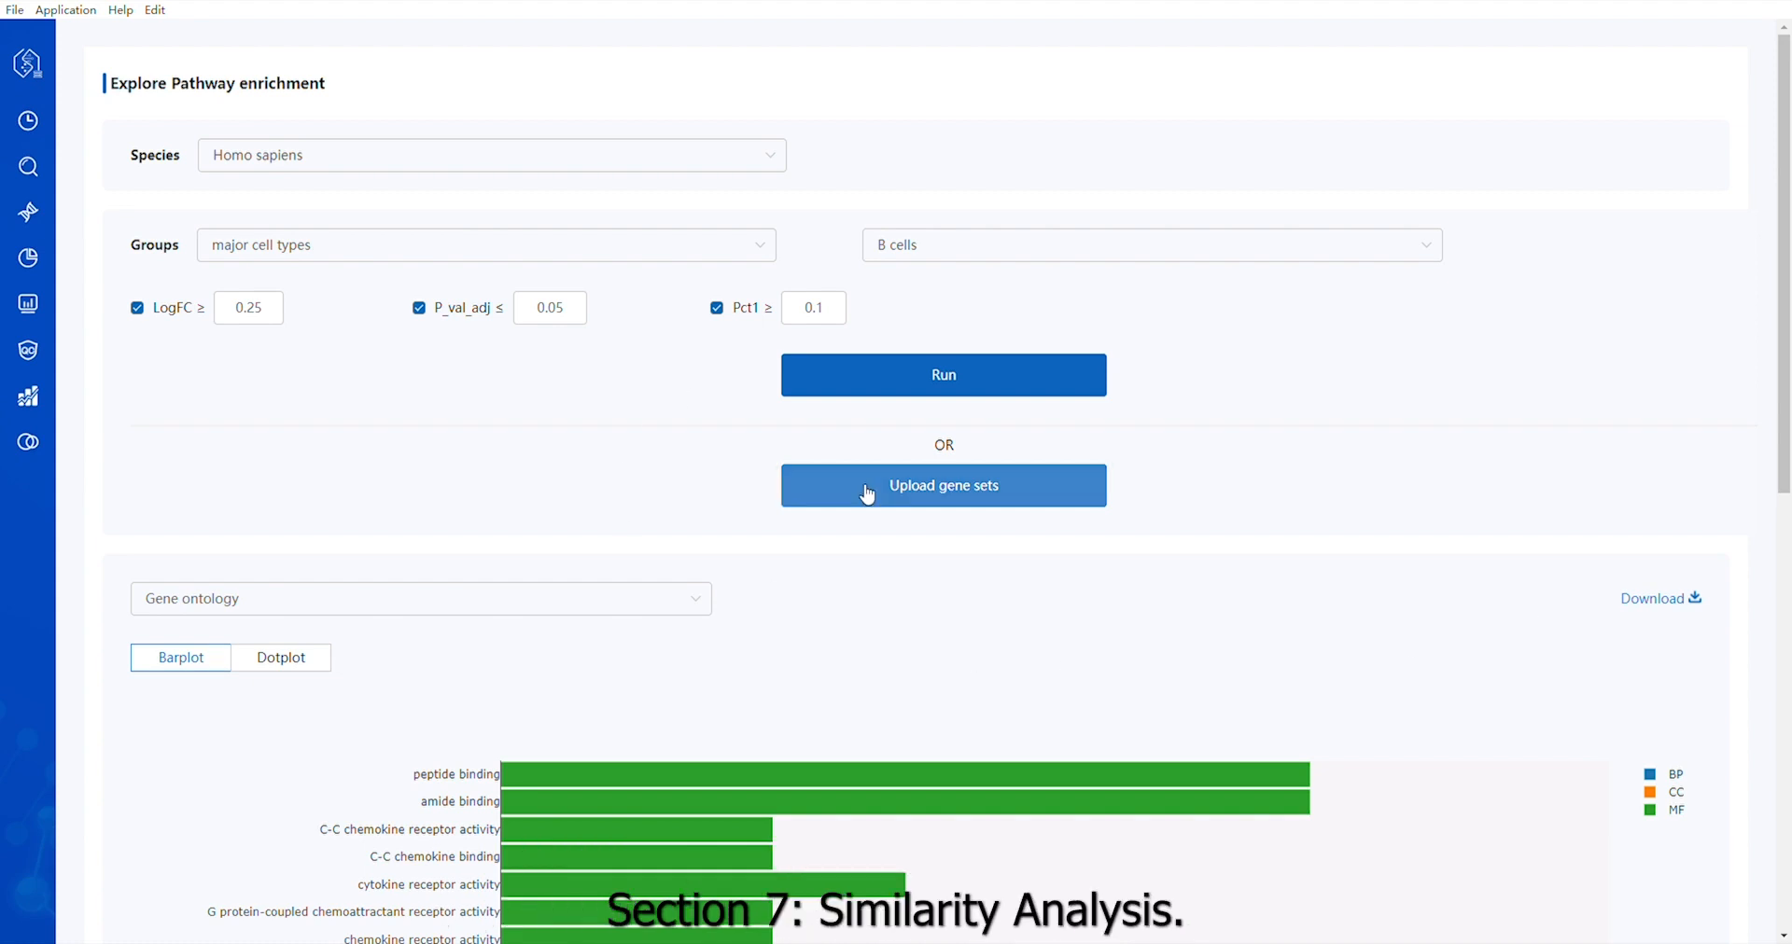
Open the similarity analysis, compare B cells with Hepatocytes, Kupffer cells, Innate lymphoid cells and Endothelial cells, and review the upset and Venn diagrams
click(30, 444)
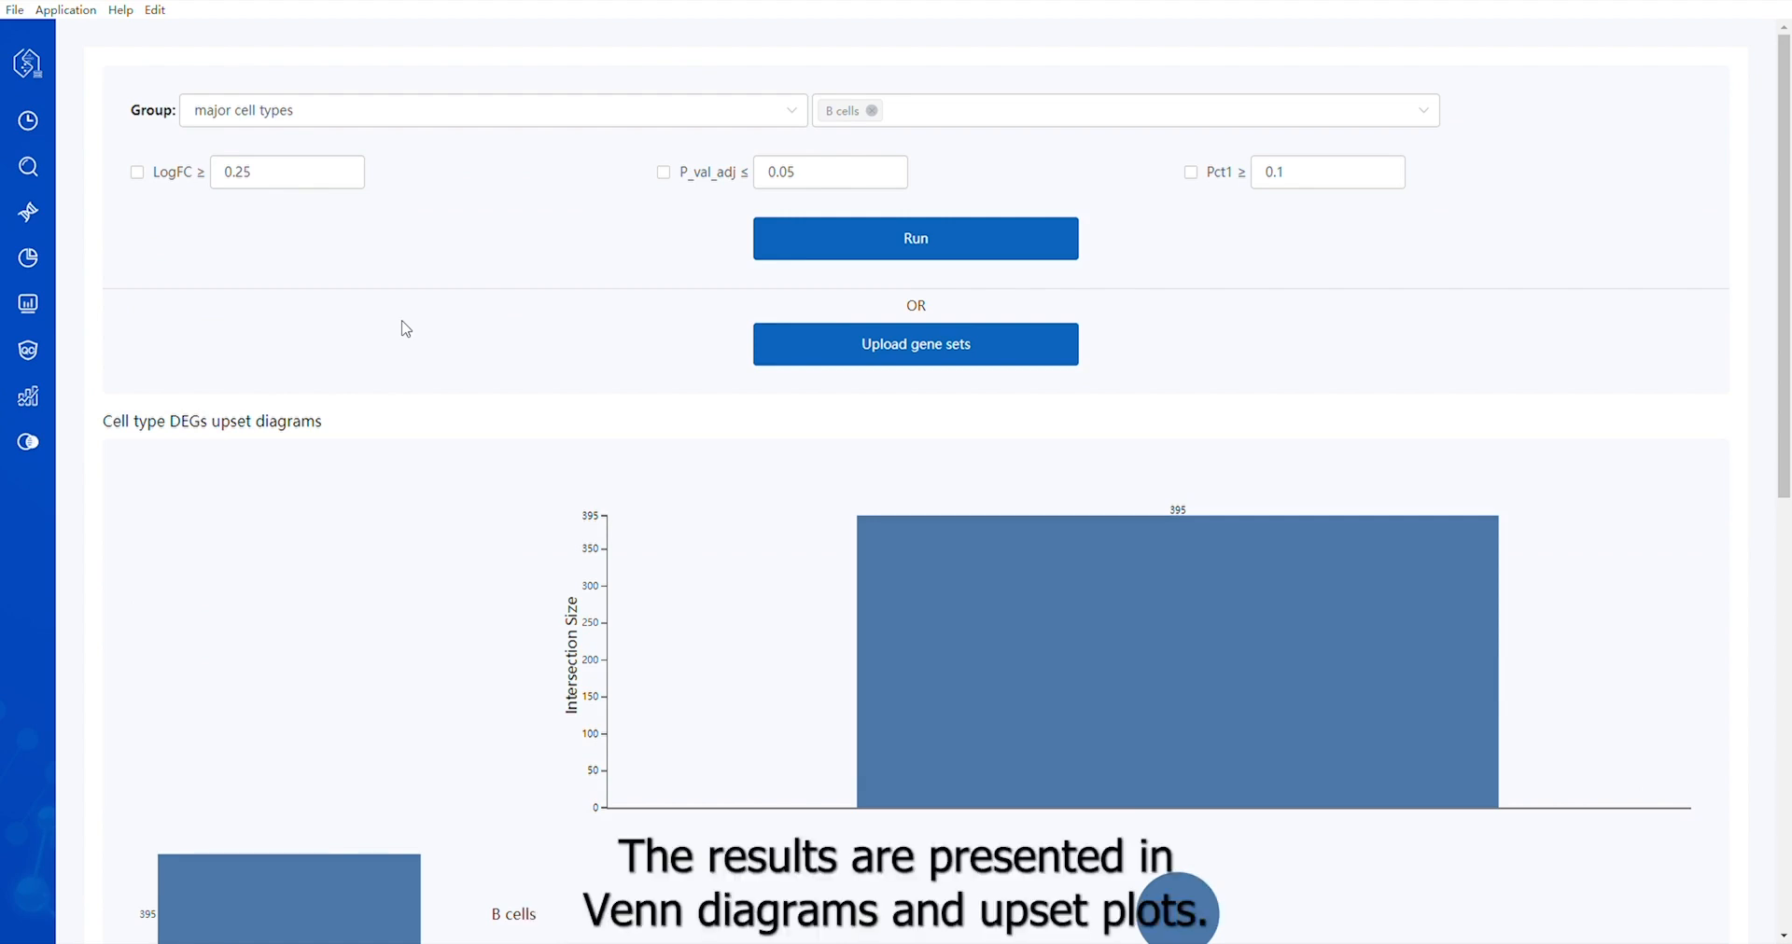
click(949, 126)
click(891, 192)
click(877, 225)
click(874, 259)
click(858, 291)
click(557, 324)
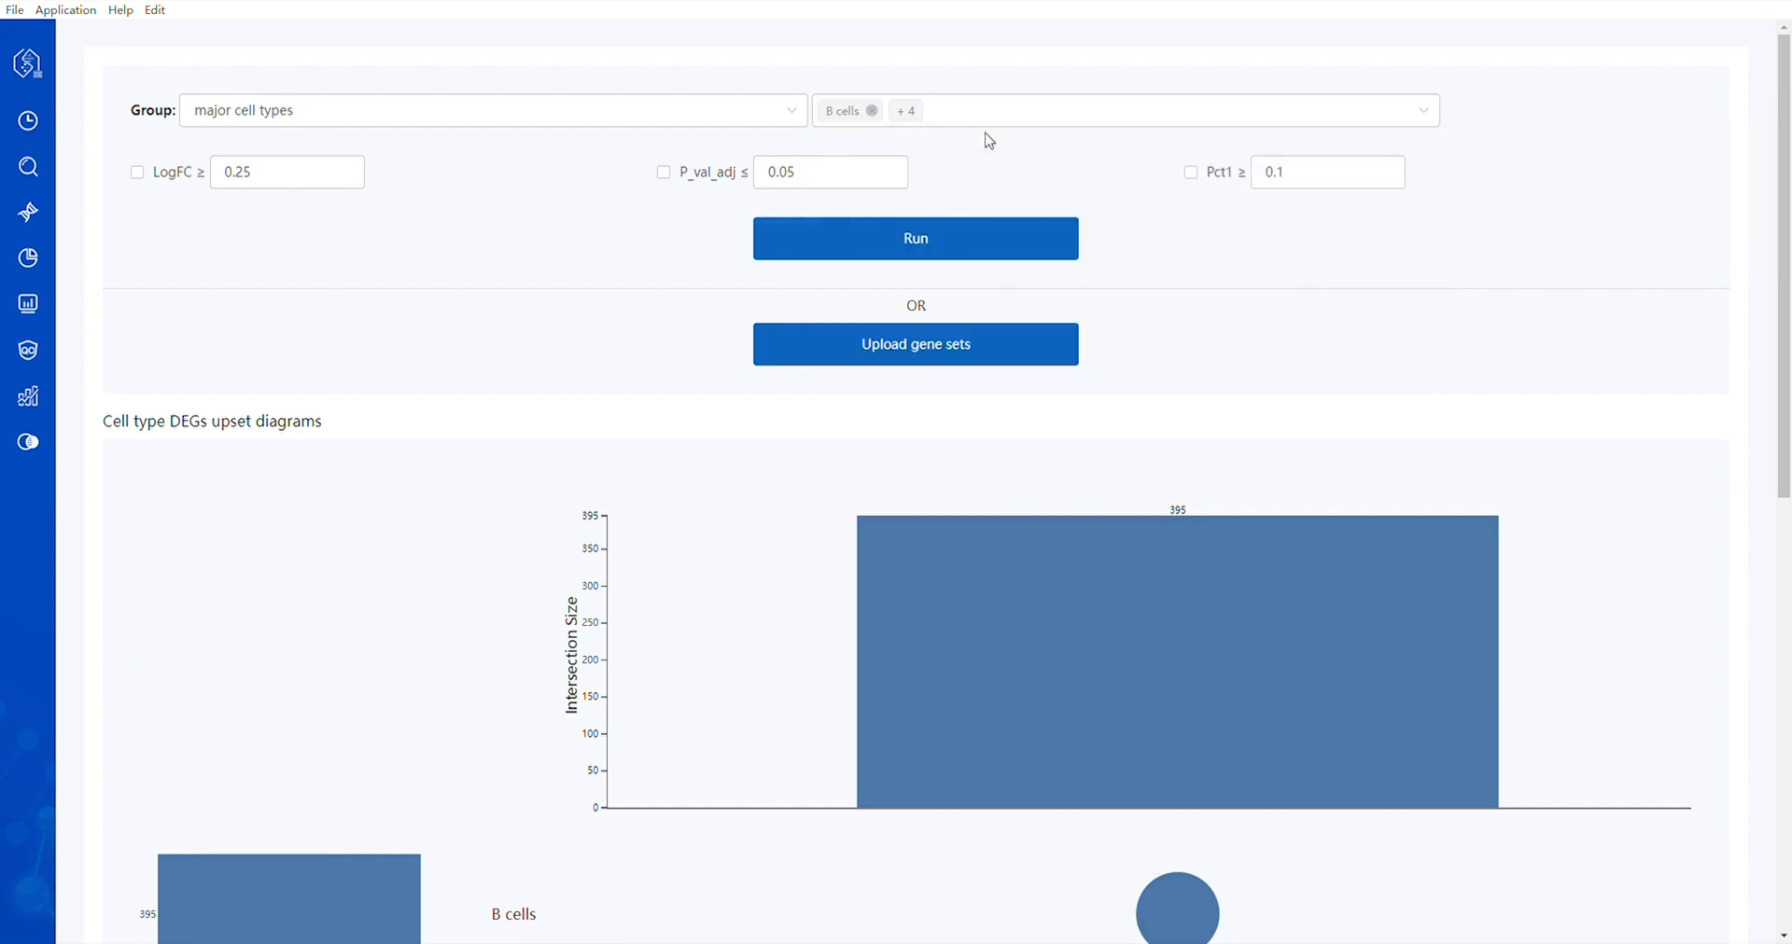
click(971, 248)
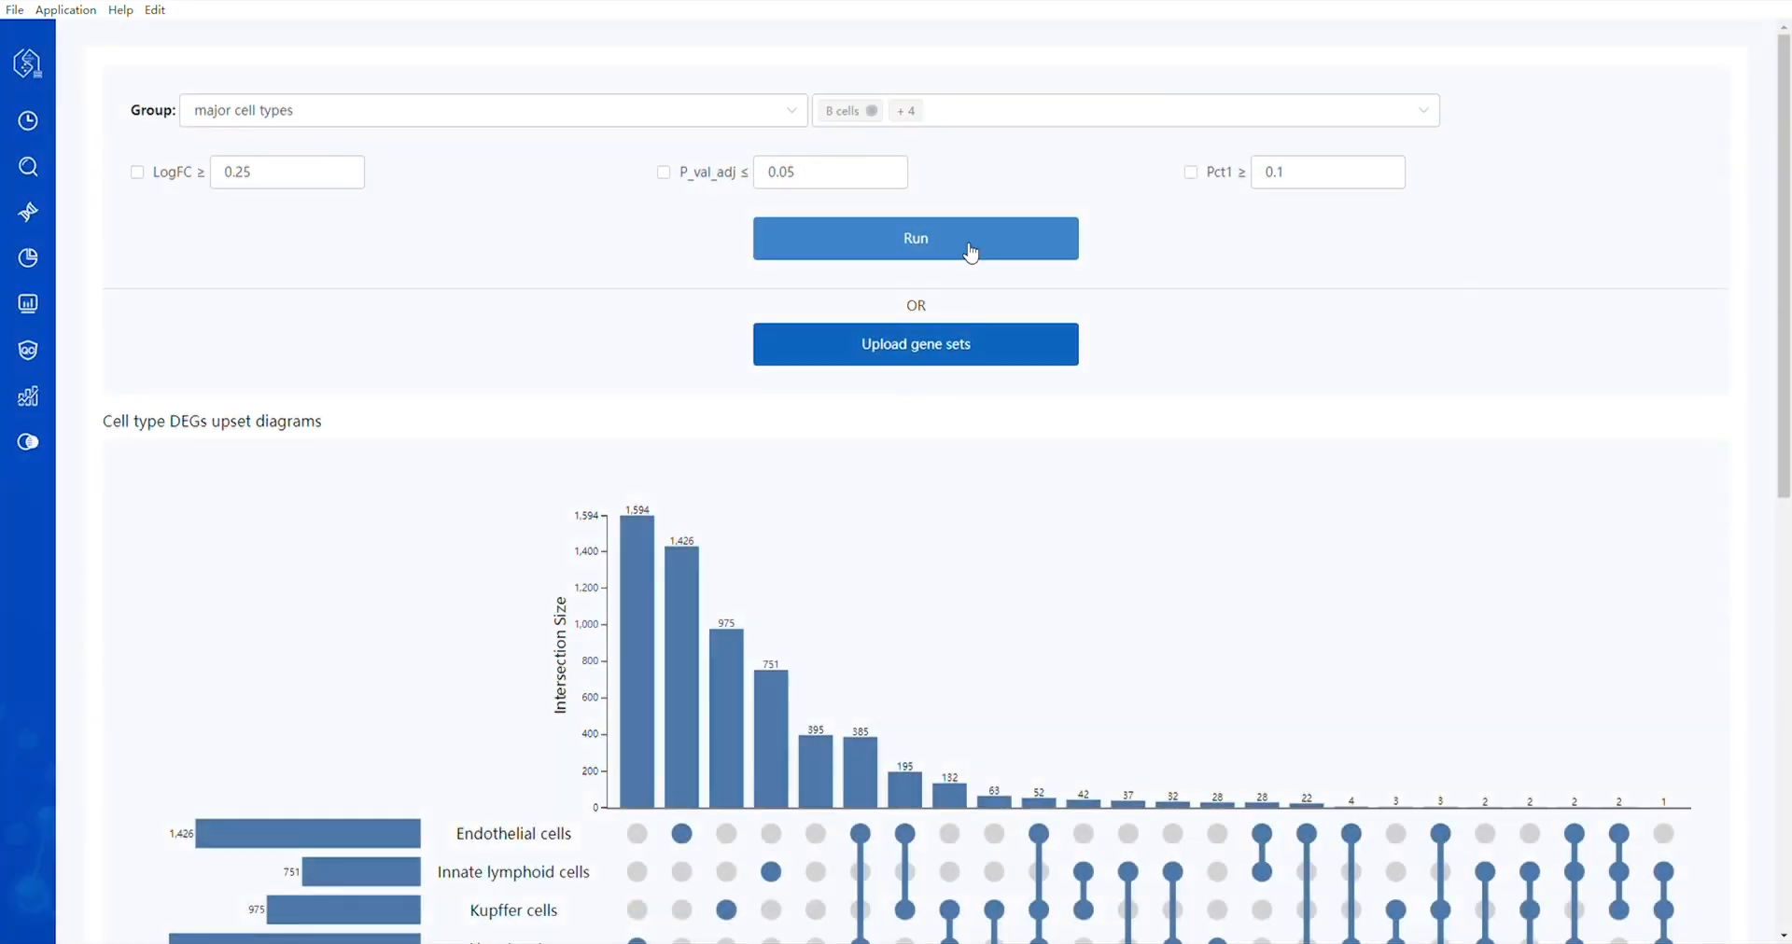
scroll(896, 414, down, 3)
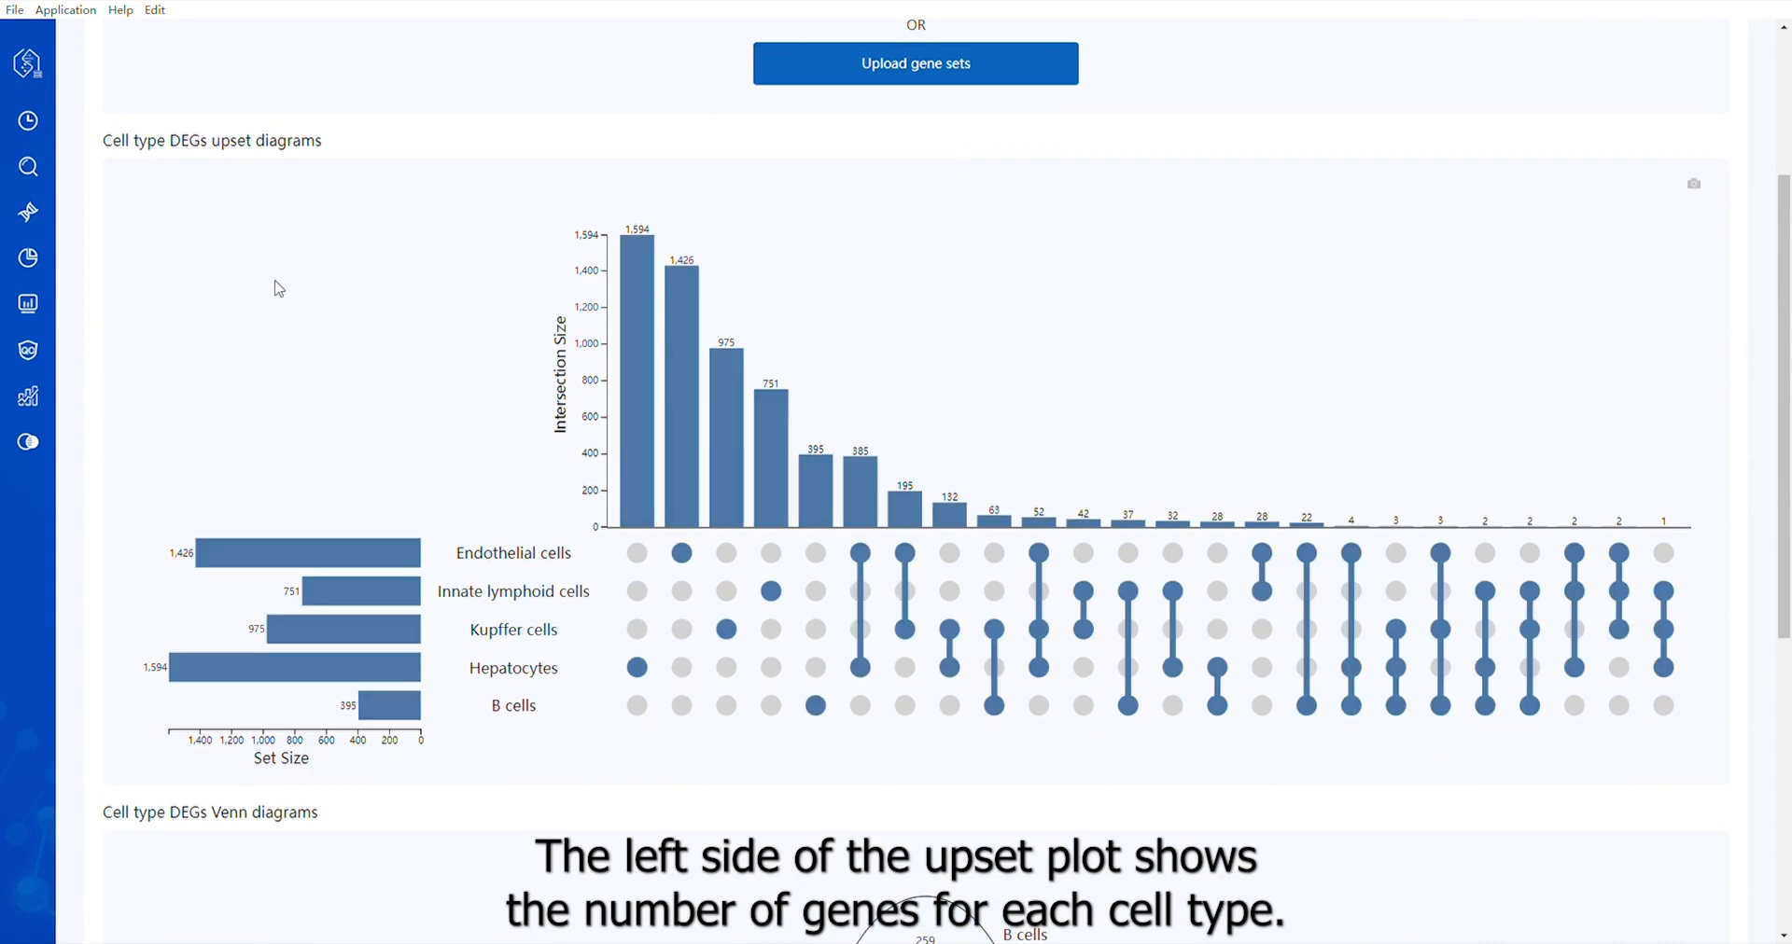
scroll(294, 210, down, 5)
scroll(520, 495, up, 5)
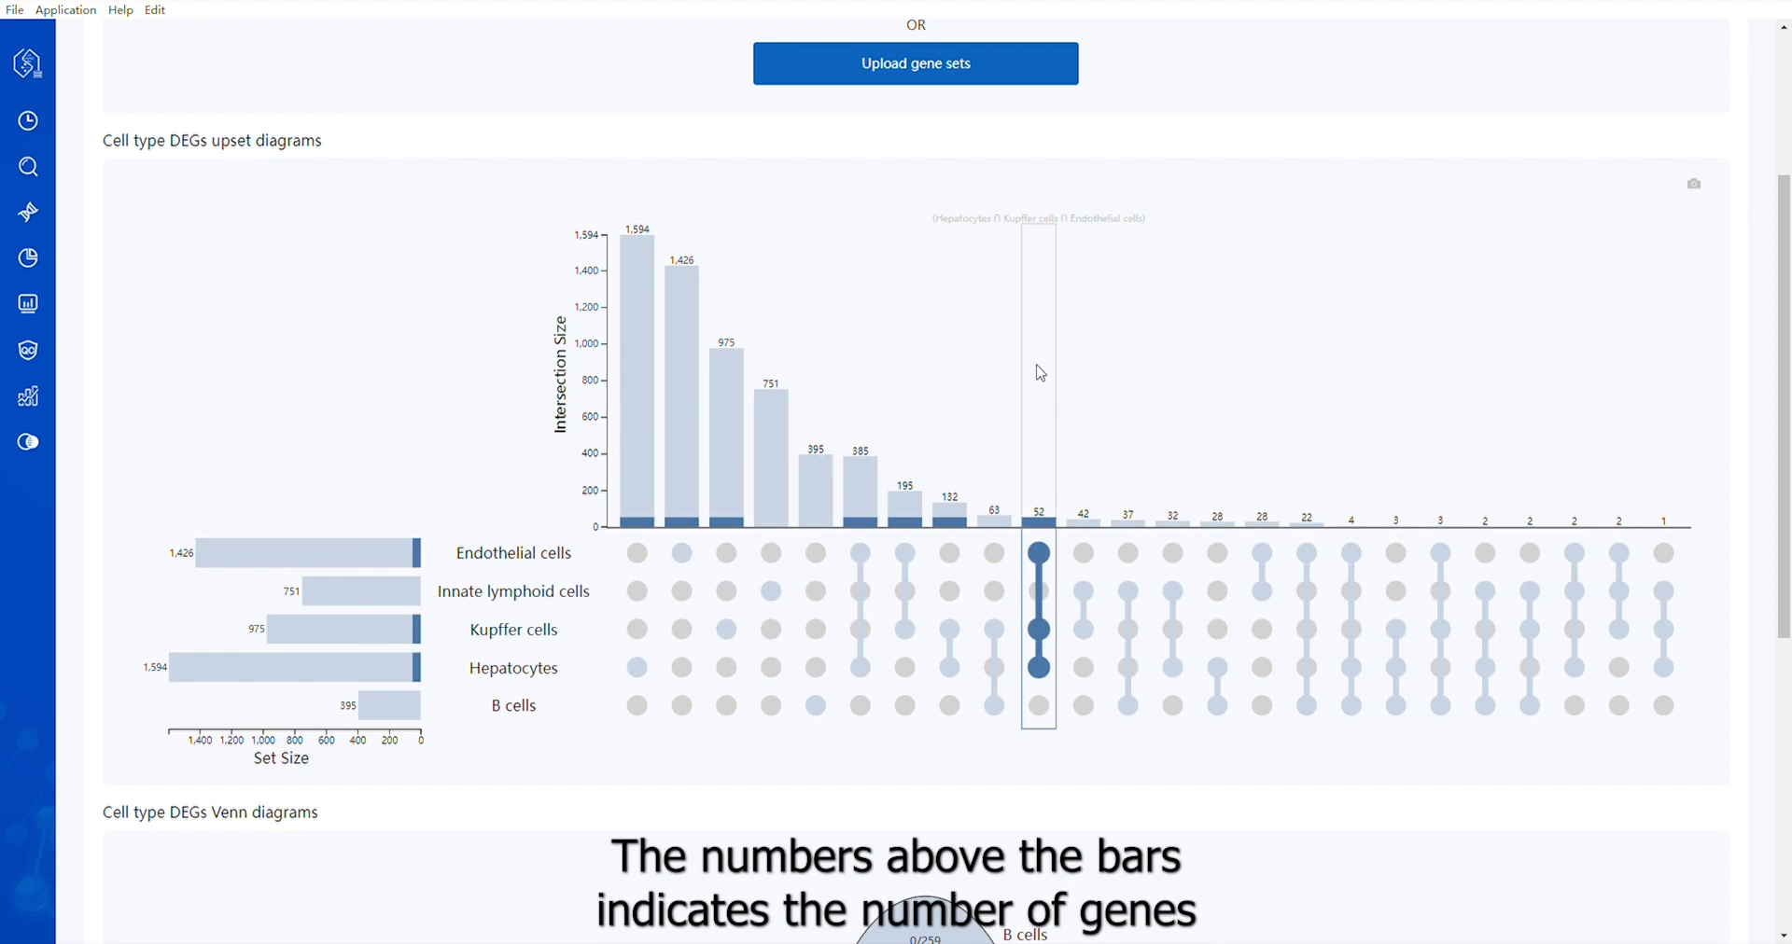
Add Mast cells to the compared major cell types, rerun the similarity analysis and review the upset diagram
scroll(1040, 374, up, 3)
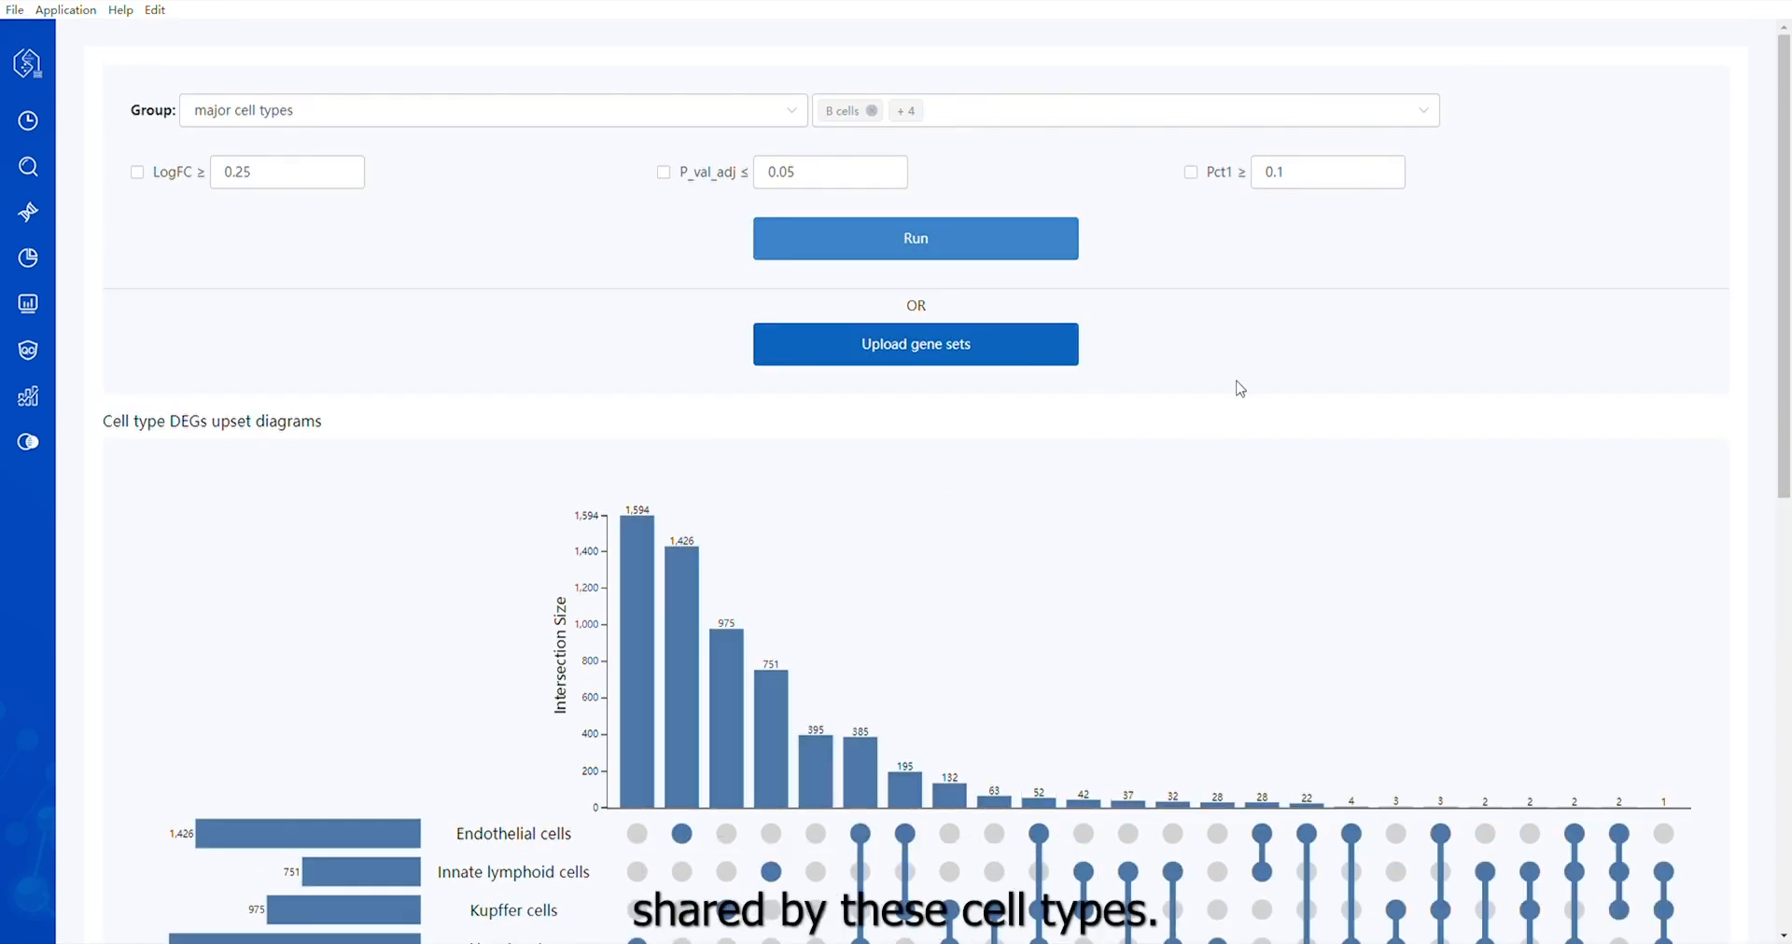
click(1211, 114)
click(877, 322)
click(701, 325)
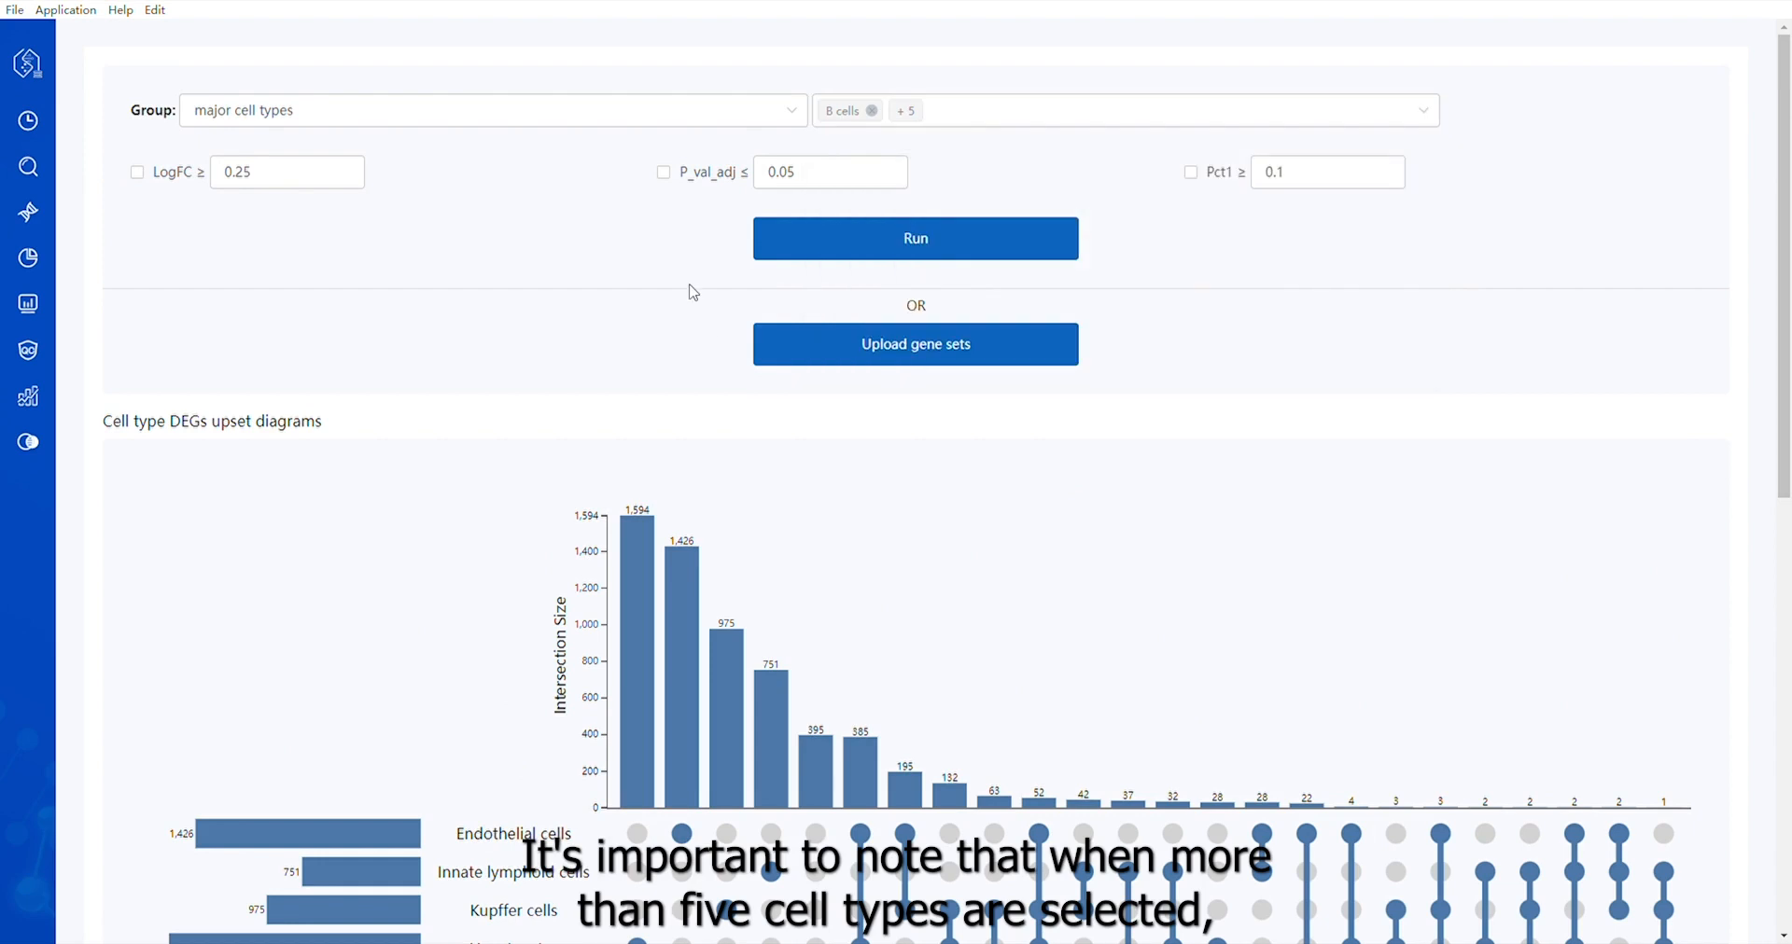
click(881, 245)
scroll(1269, 454, down, 2)
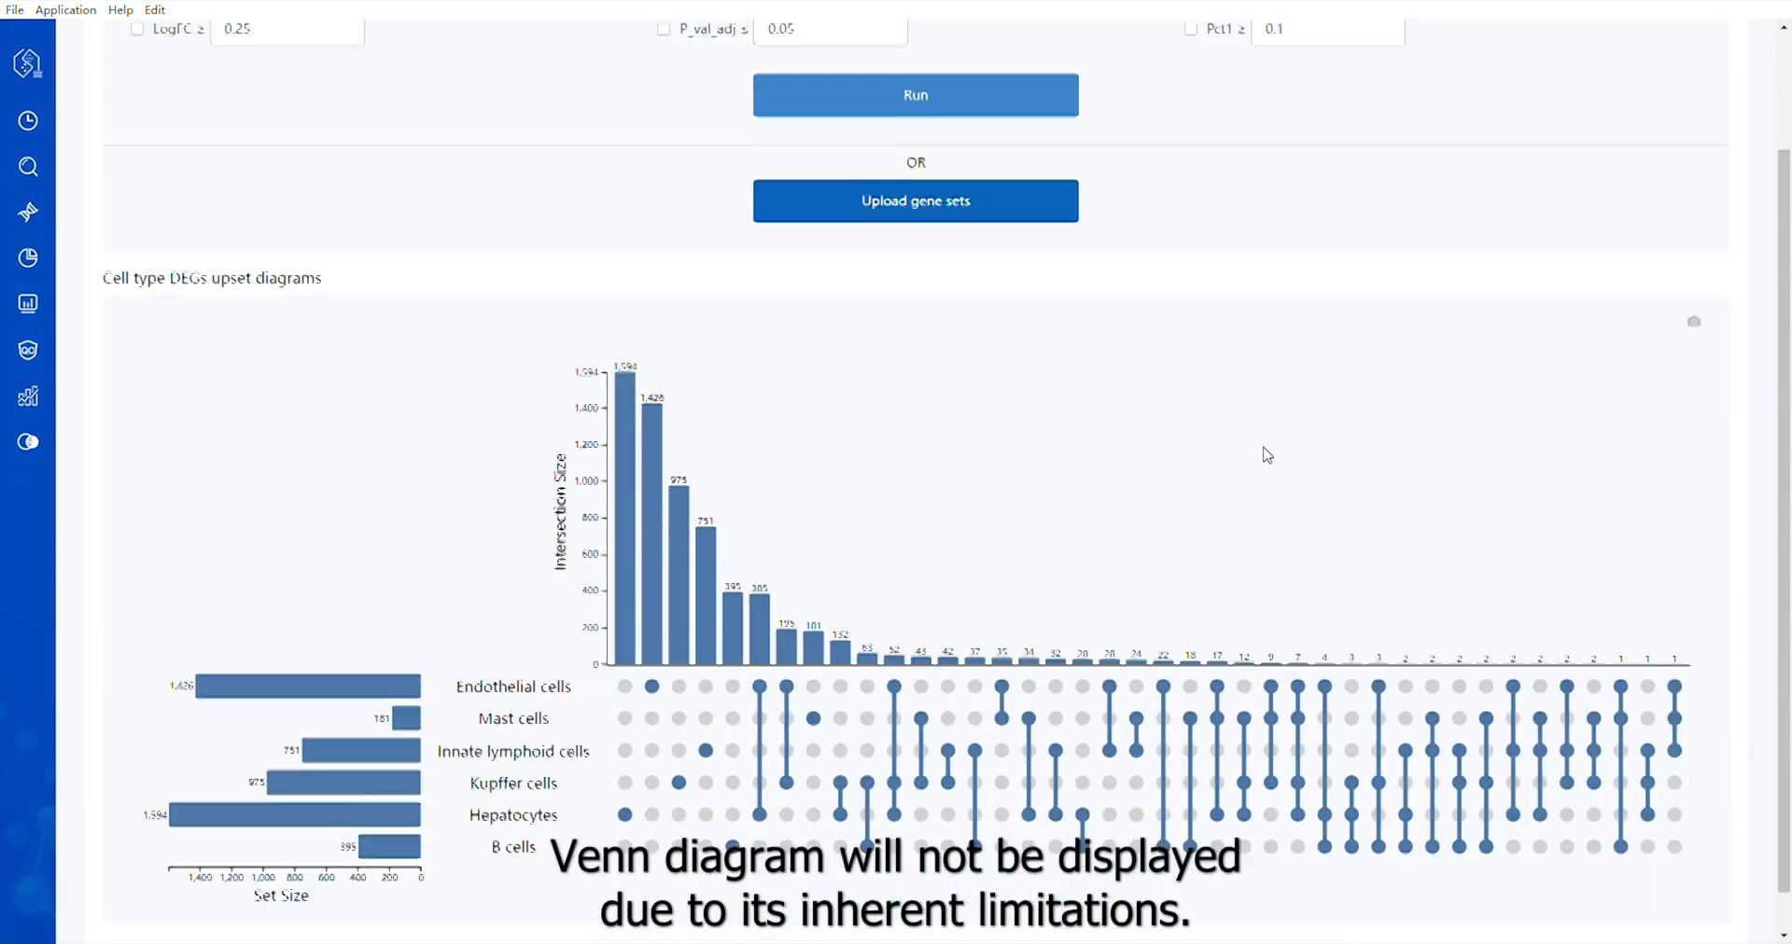
scroll(1267, 454, down, 1)
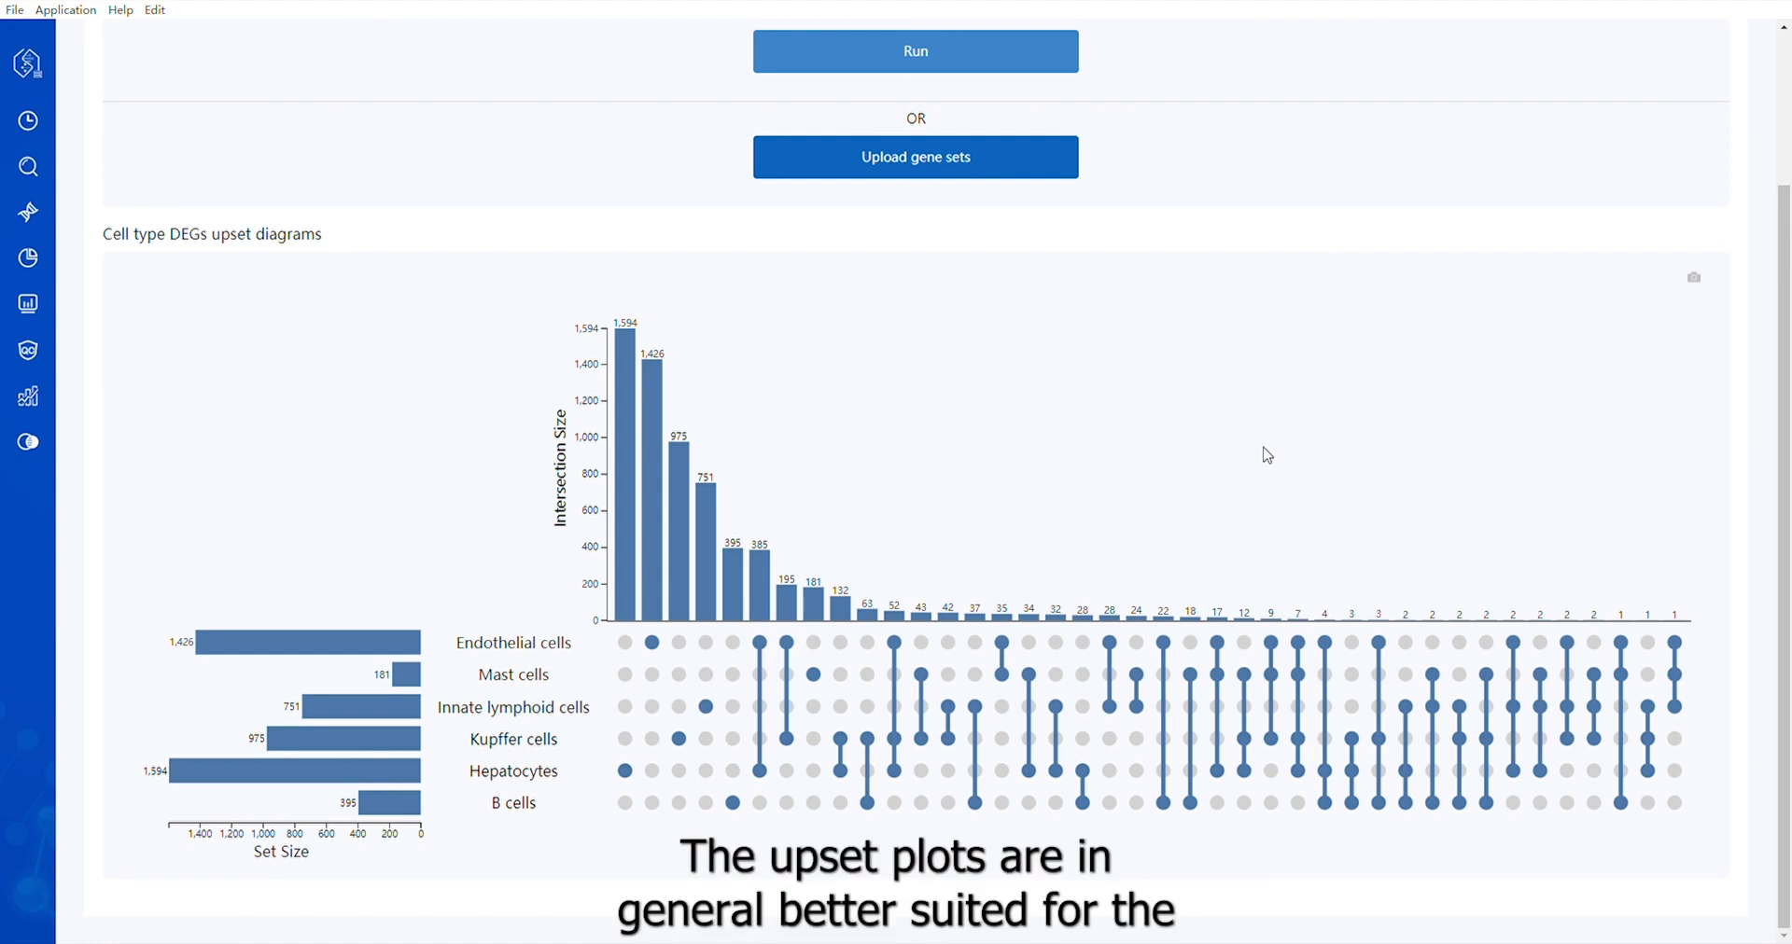
Upload the gene sets CD4NaiveT_CCR7, CD8NaiveT_TCF7 and NK_XCL1 for similarity analysis, plot their genes and review the resulting diagrams
scroll(1267, 455, up, 4)
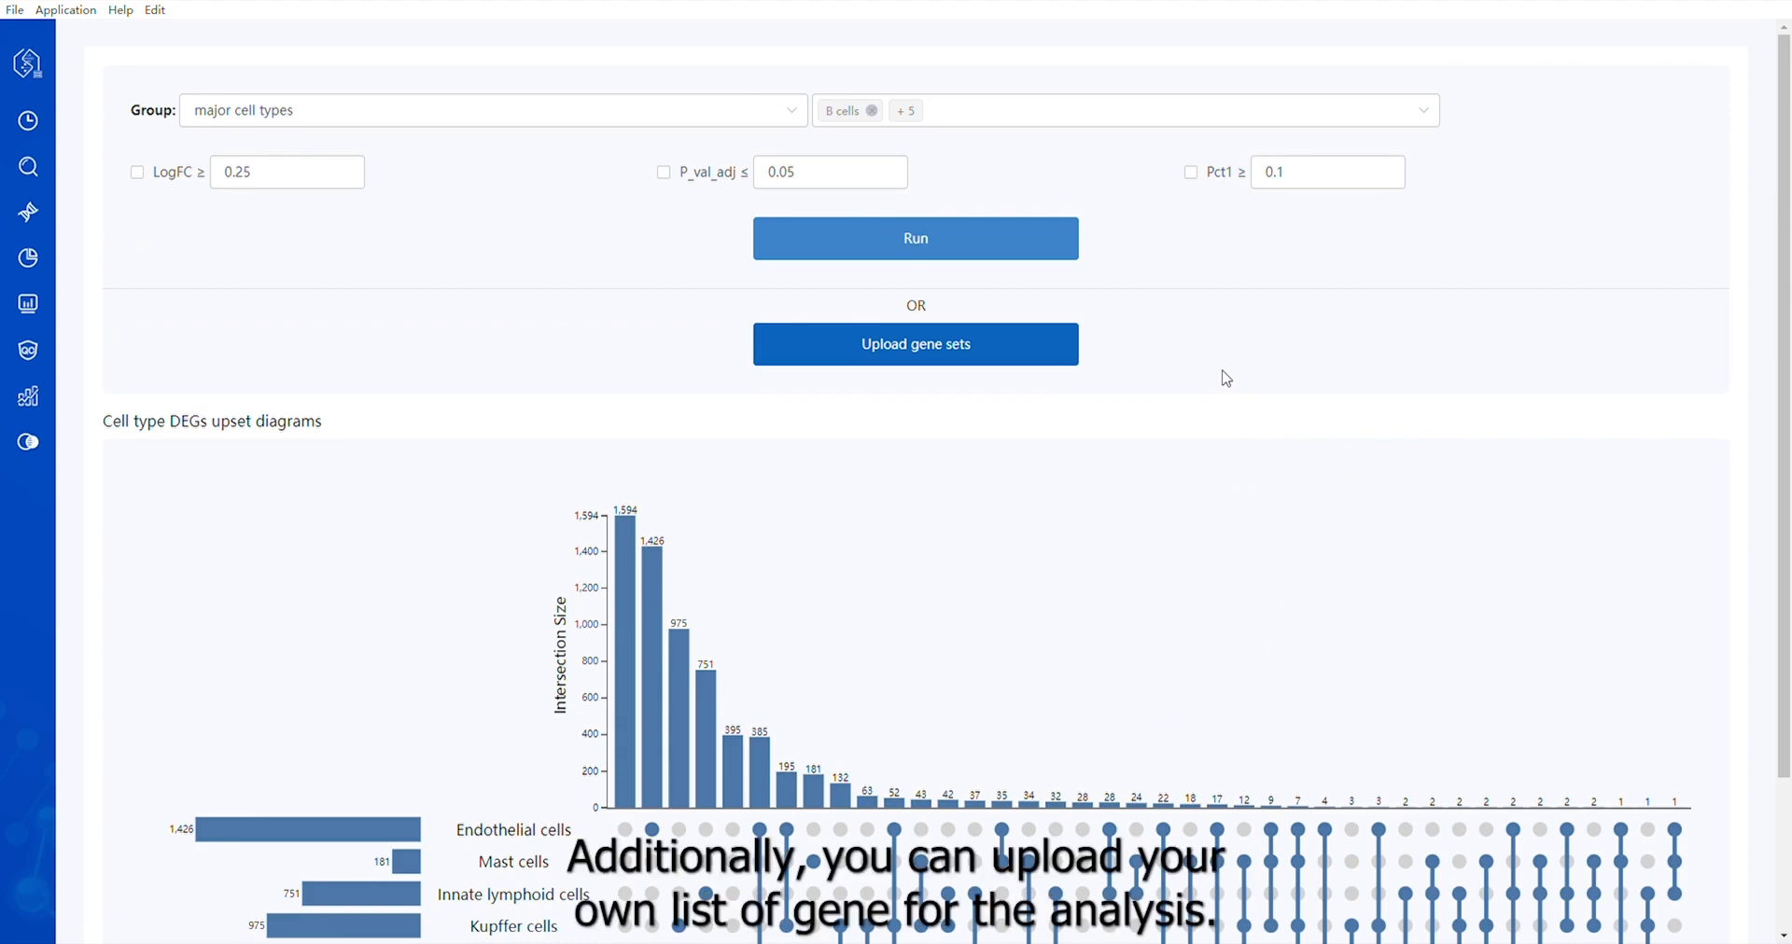
click(918, 357)
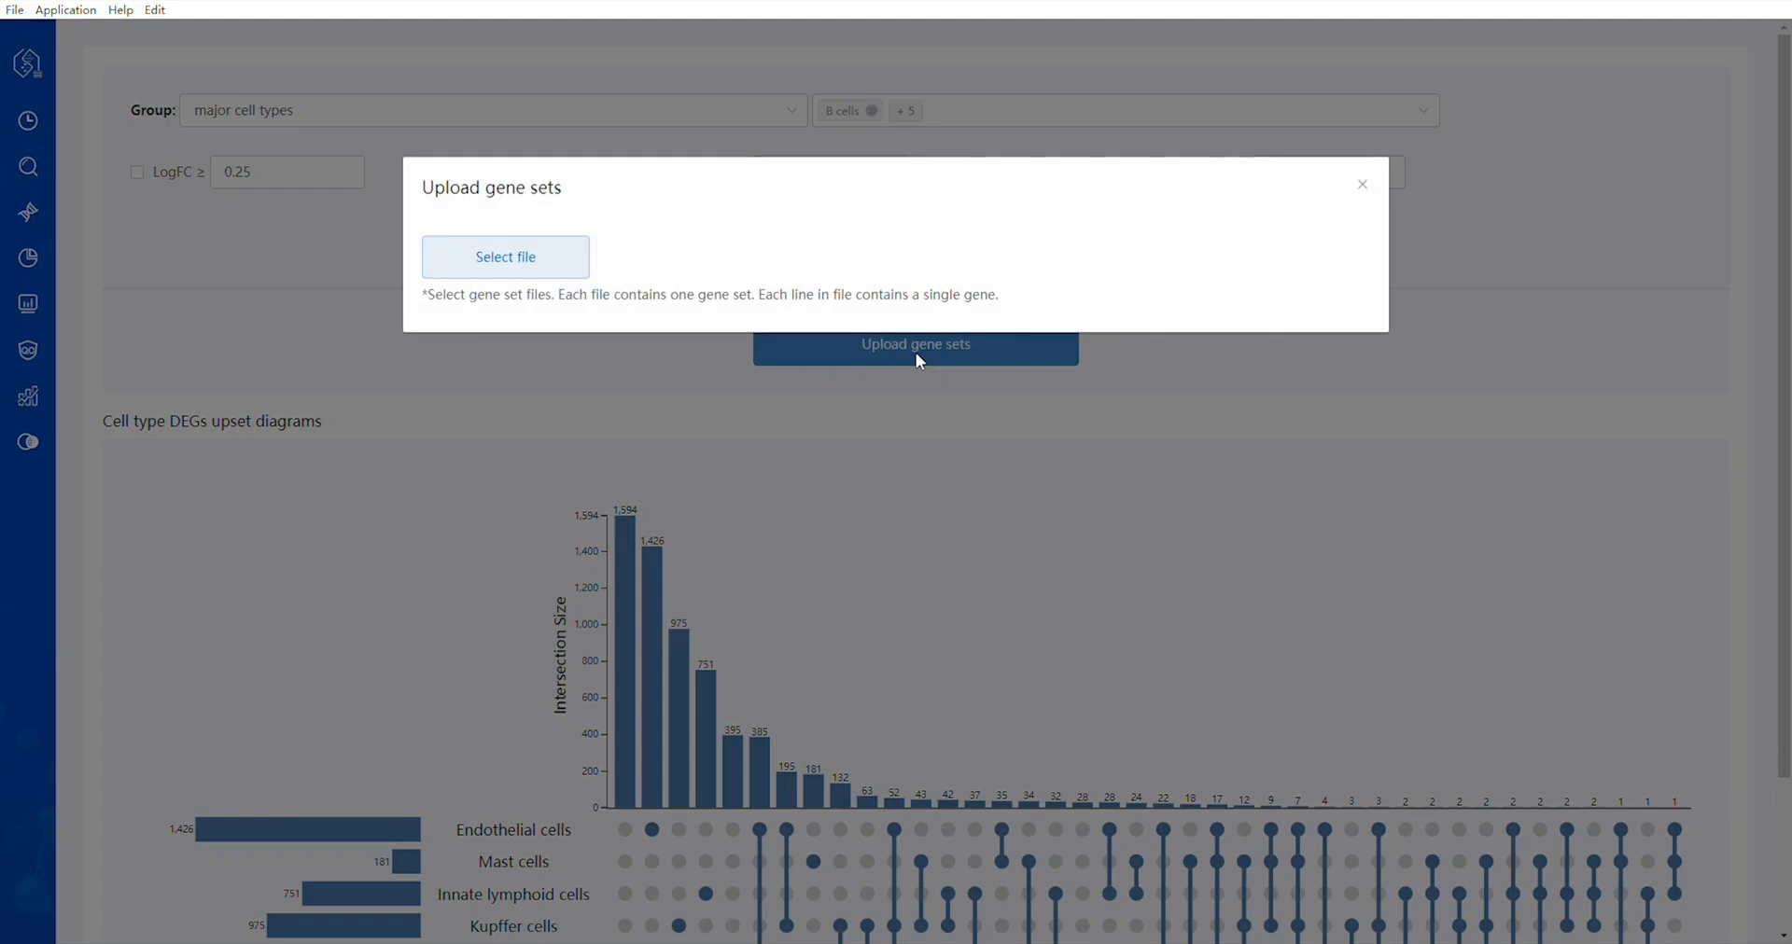
click(500, 259)
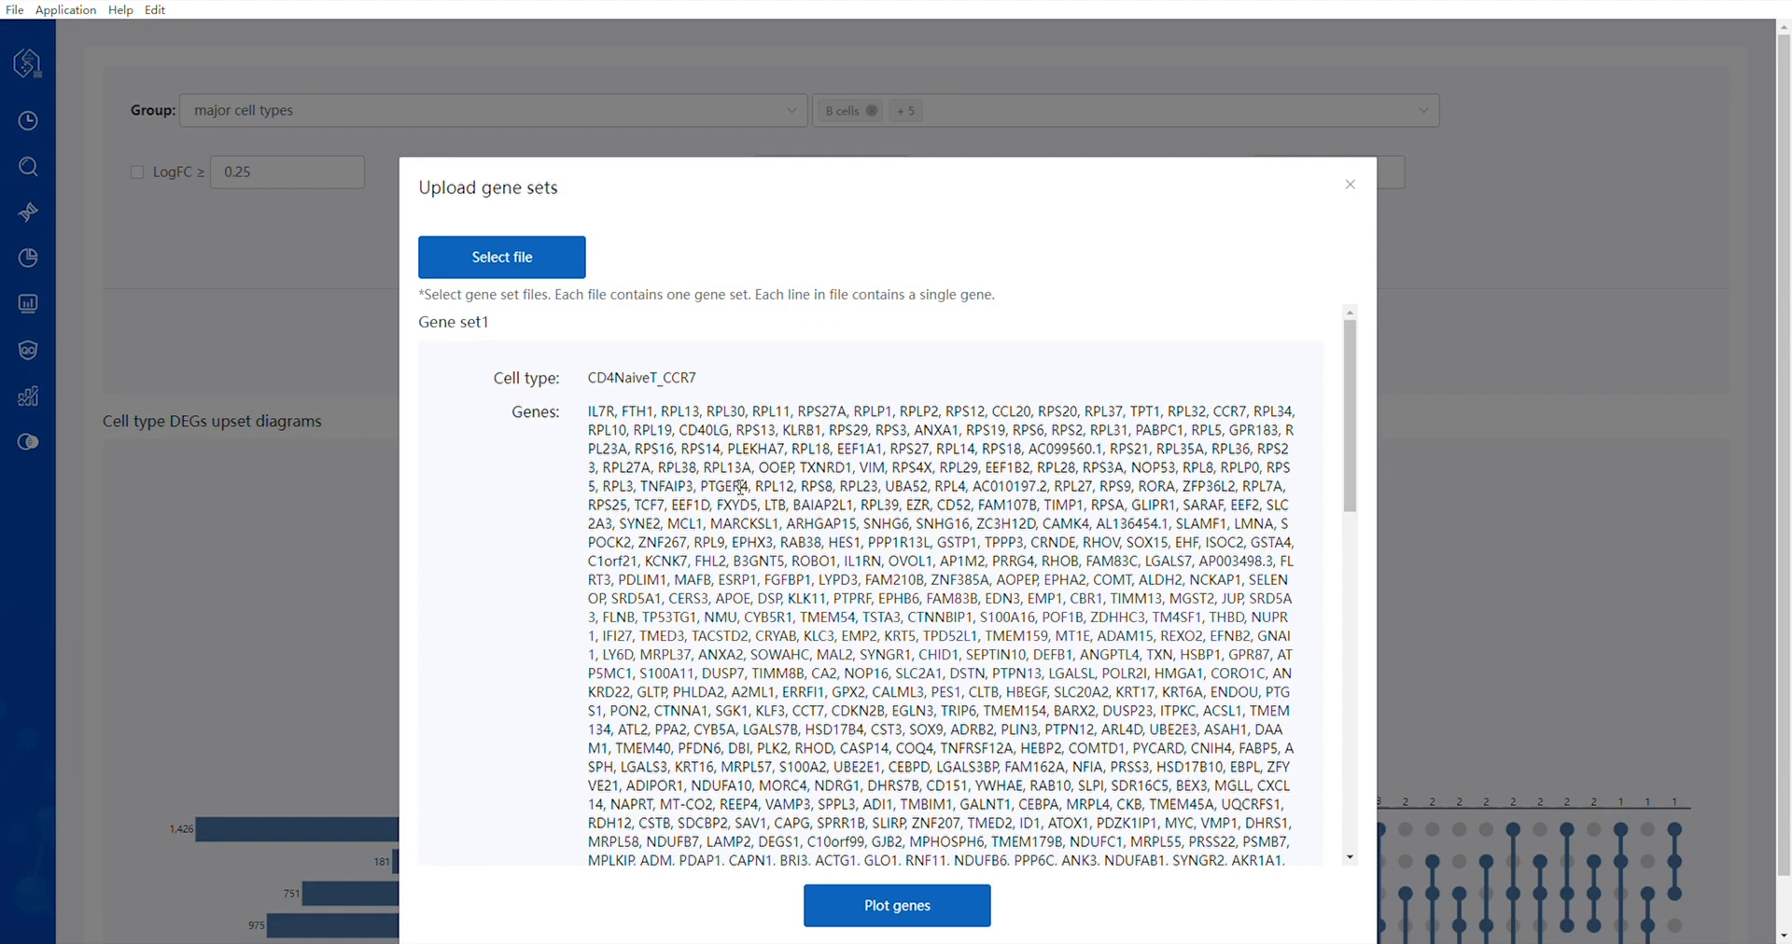
scroll(723, 485, down, 5)
scroll(723, 485, down, 5)
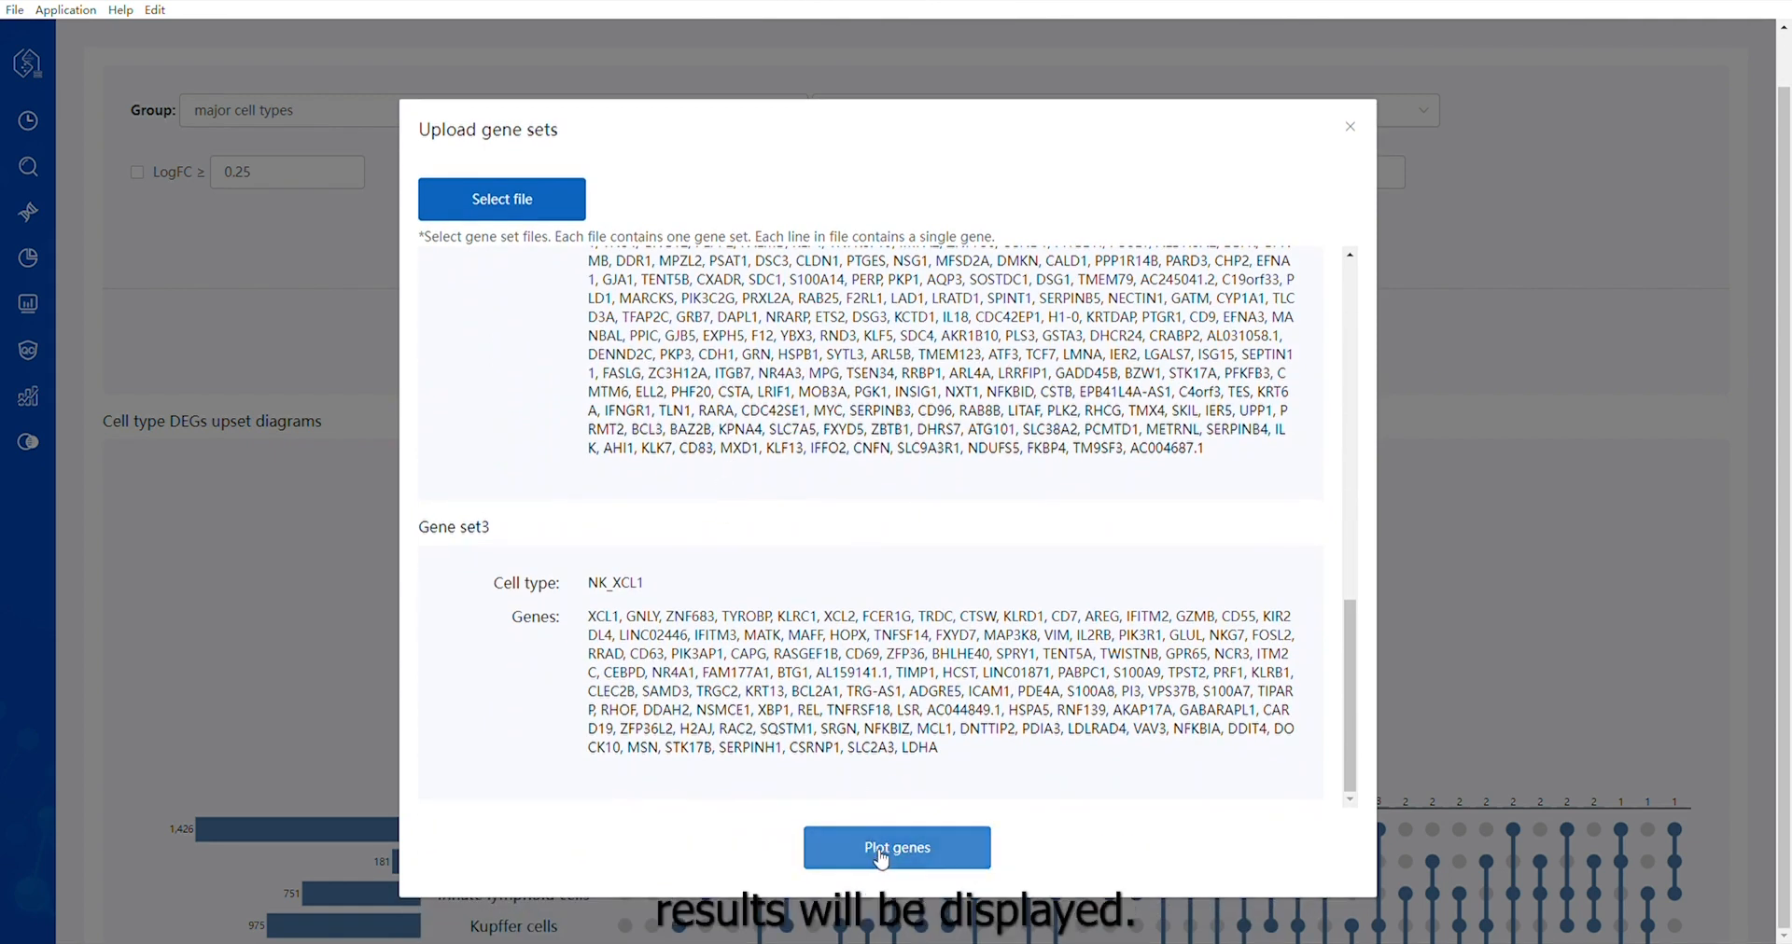
click(902, 854)
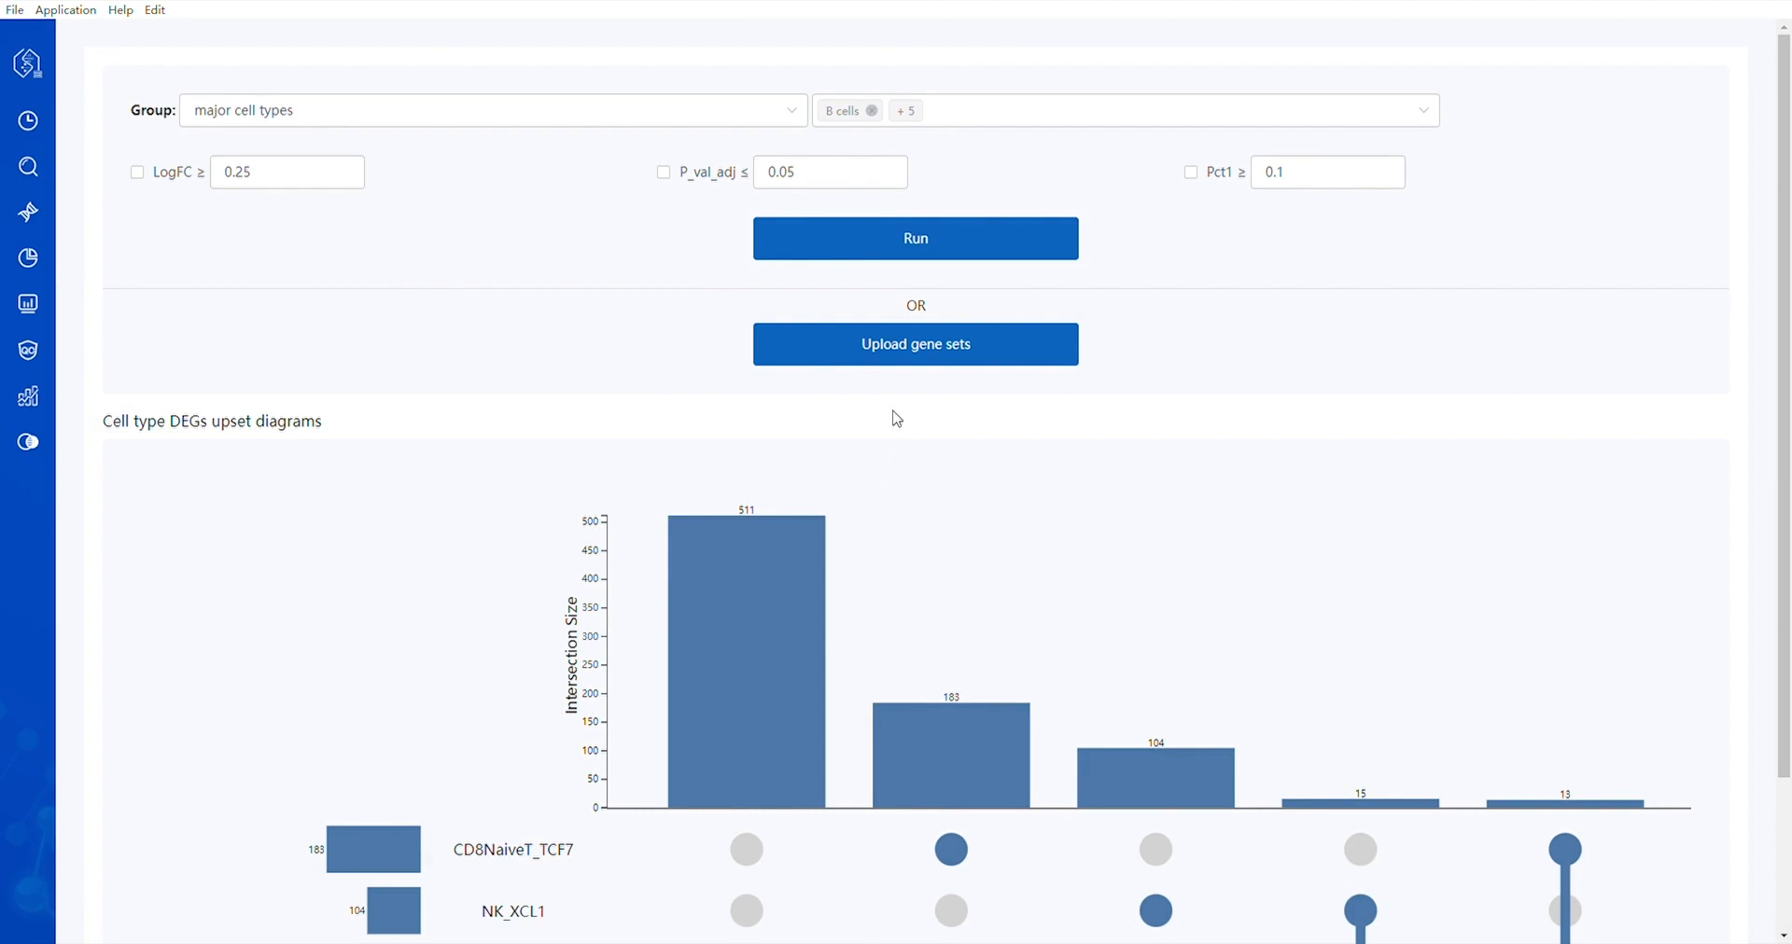
scroll(896, 418, down, 2)
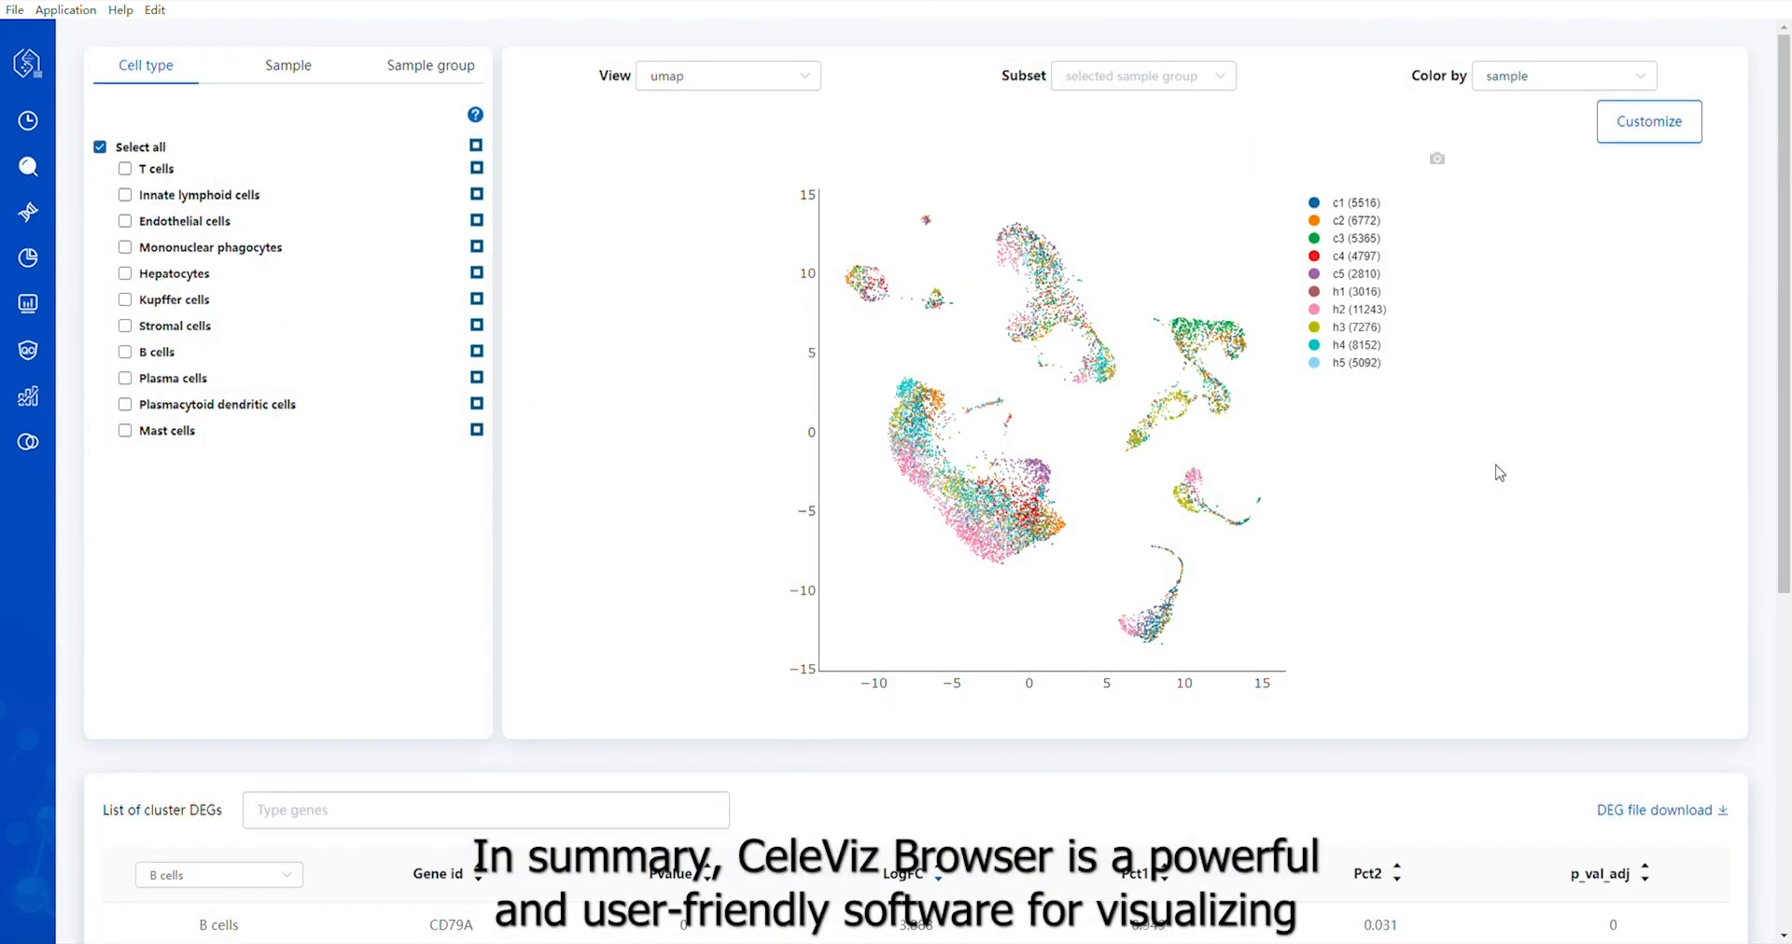